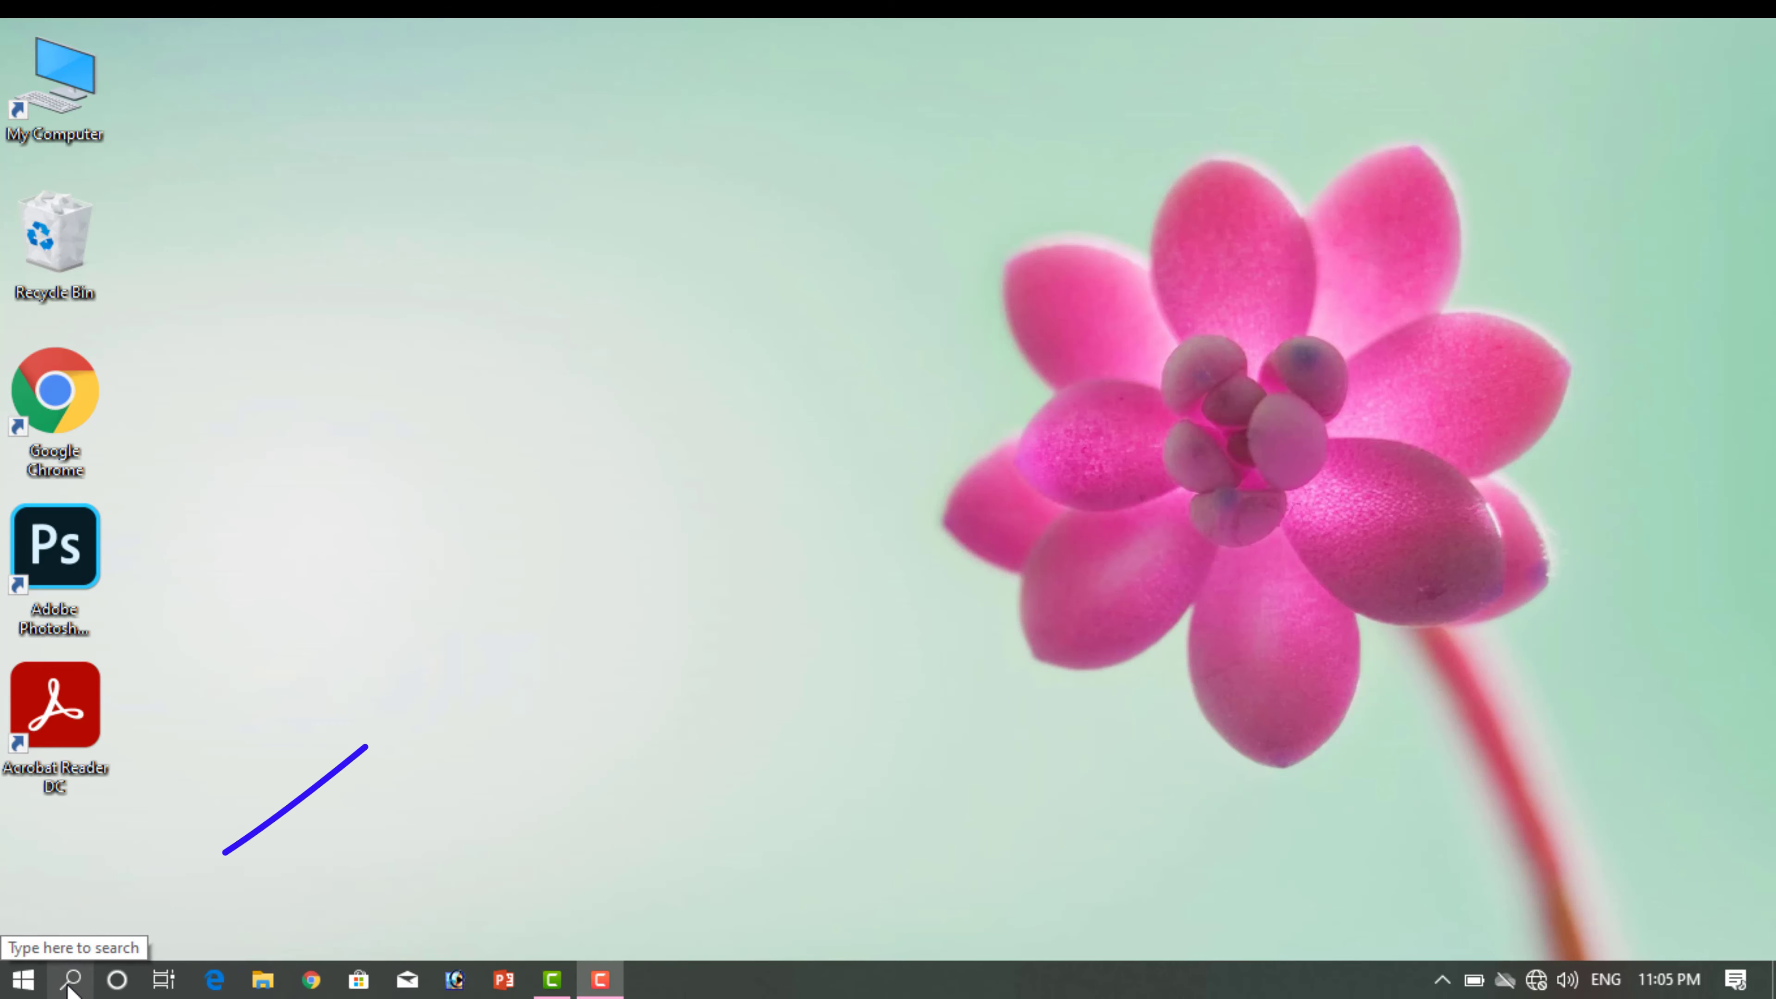
- Open Defragment and Optimize Drives, start optimizing the Windows (C:) drive, and close the utility
click(74, 985)
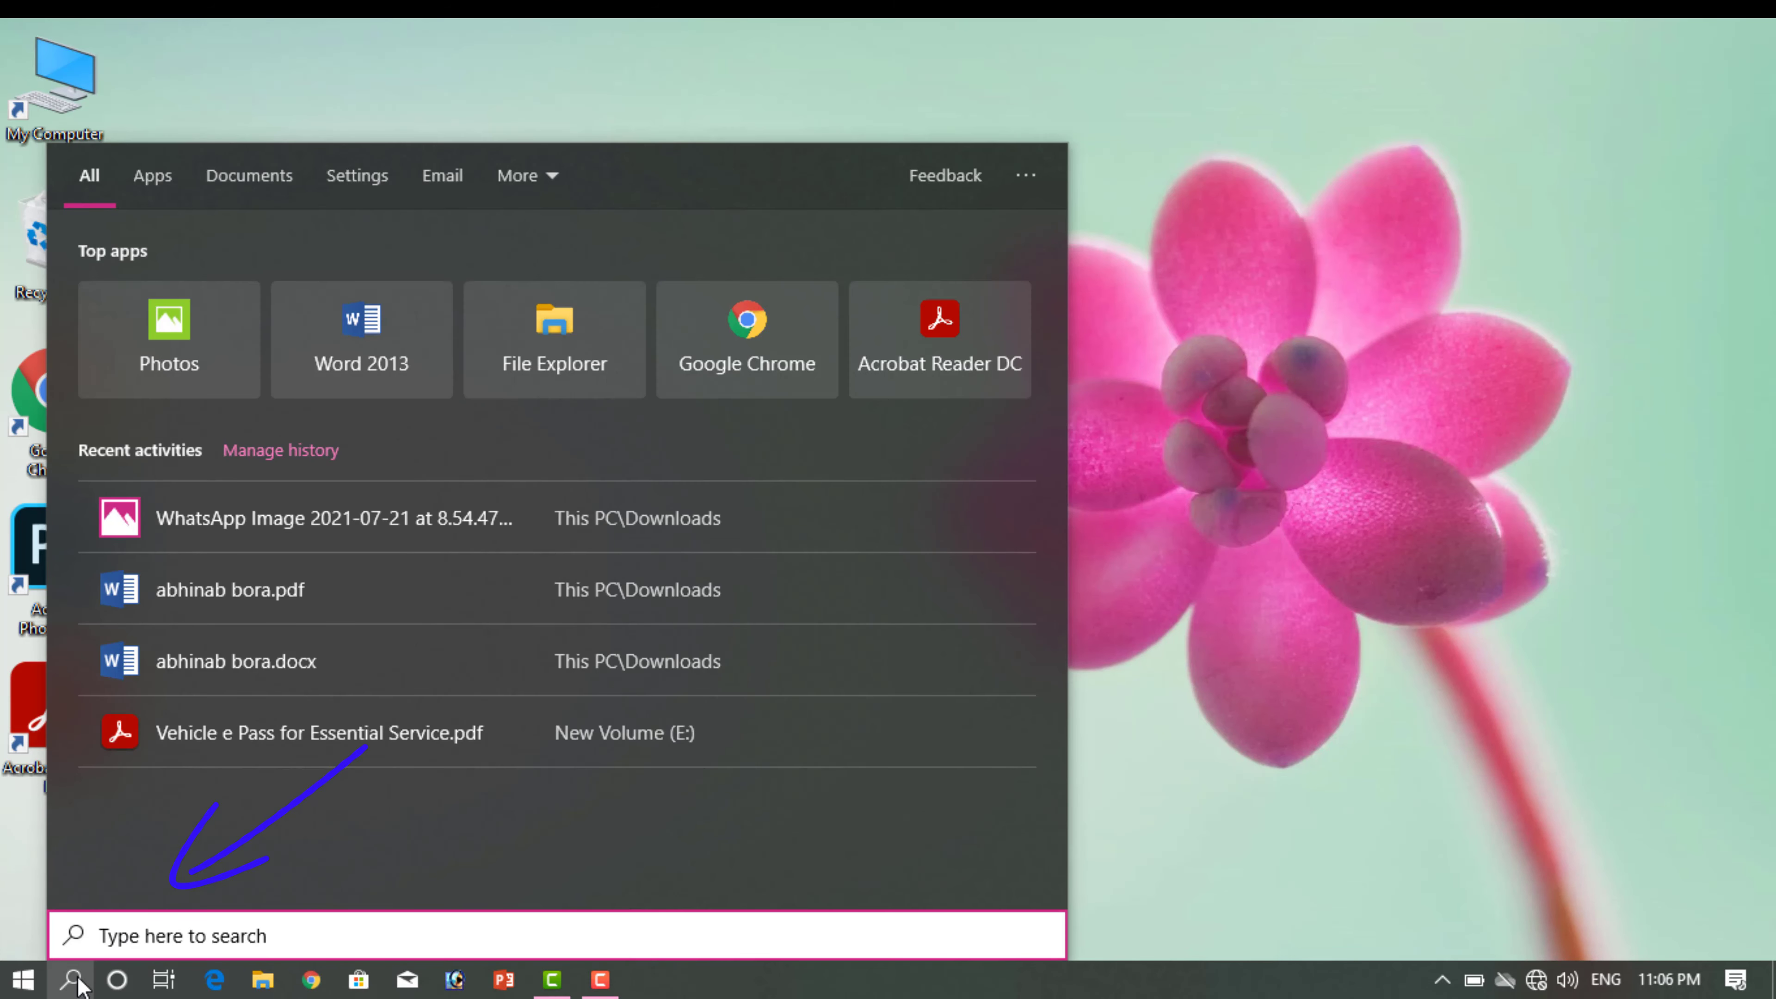
text(defra)
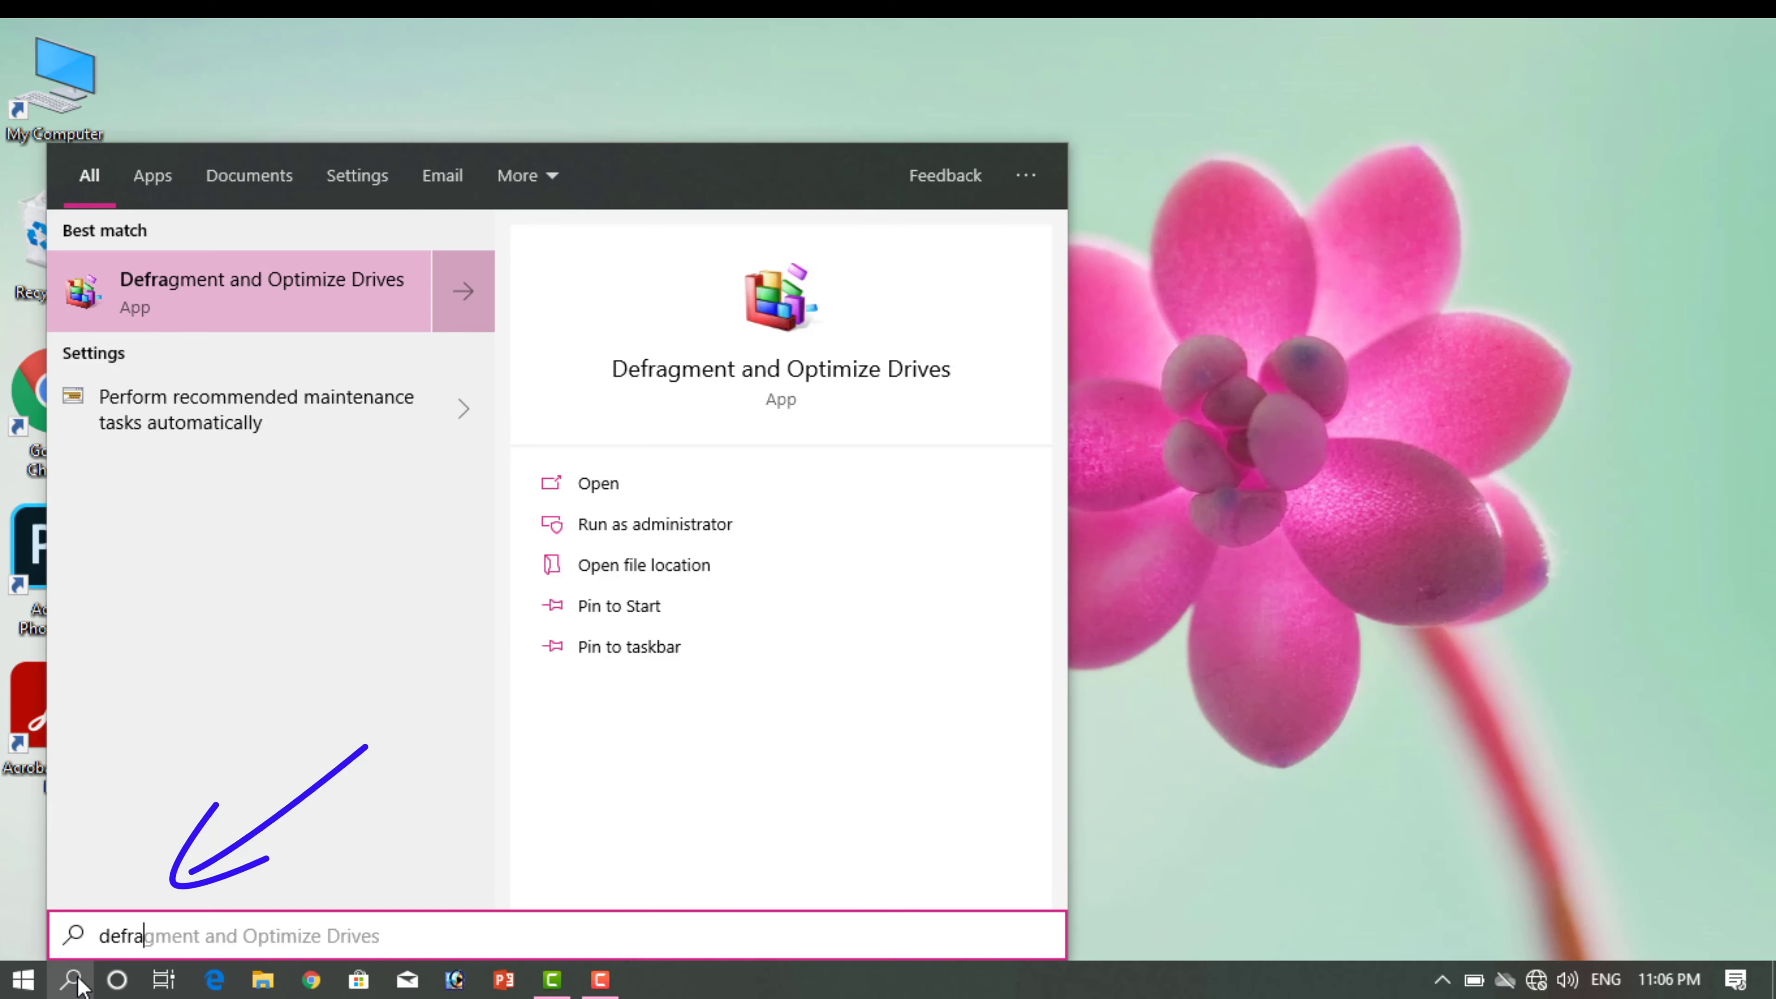
text(gment)
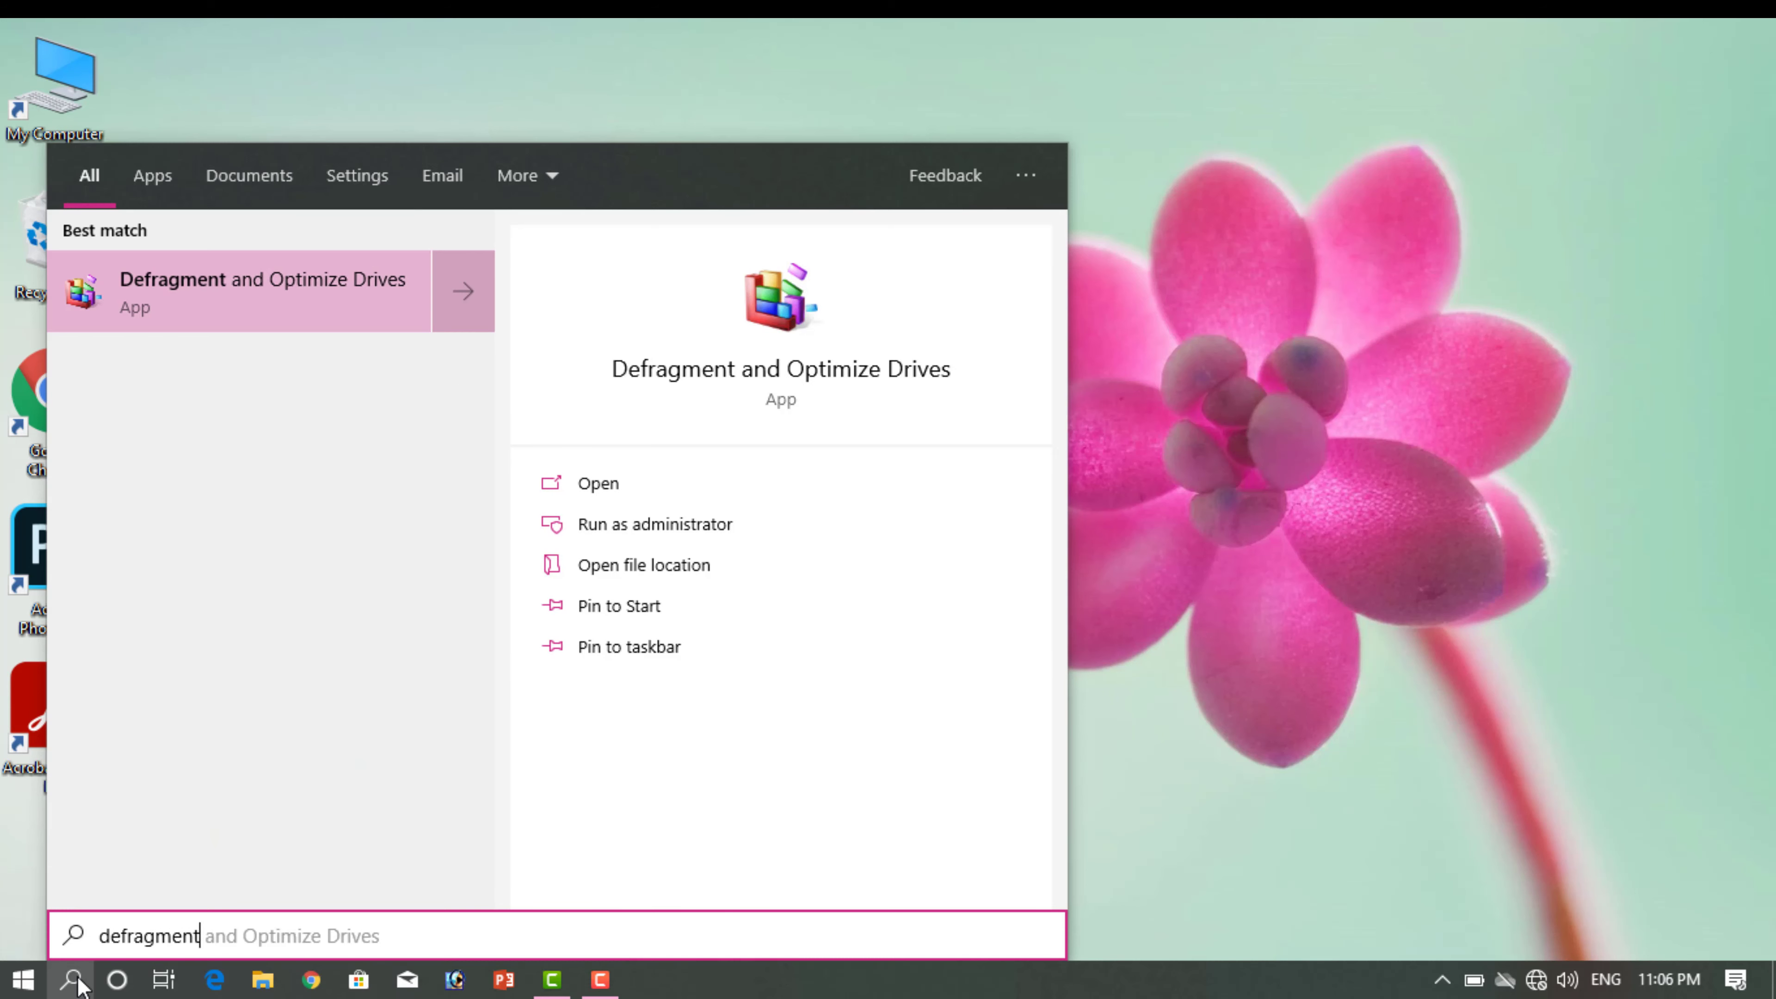
click(306, 289)
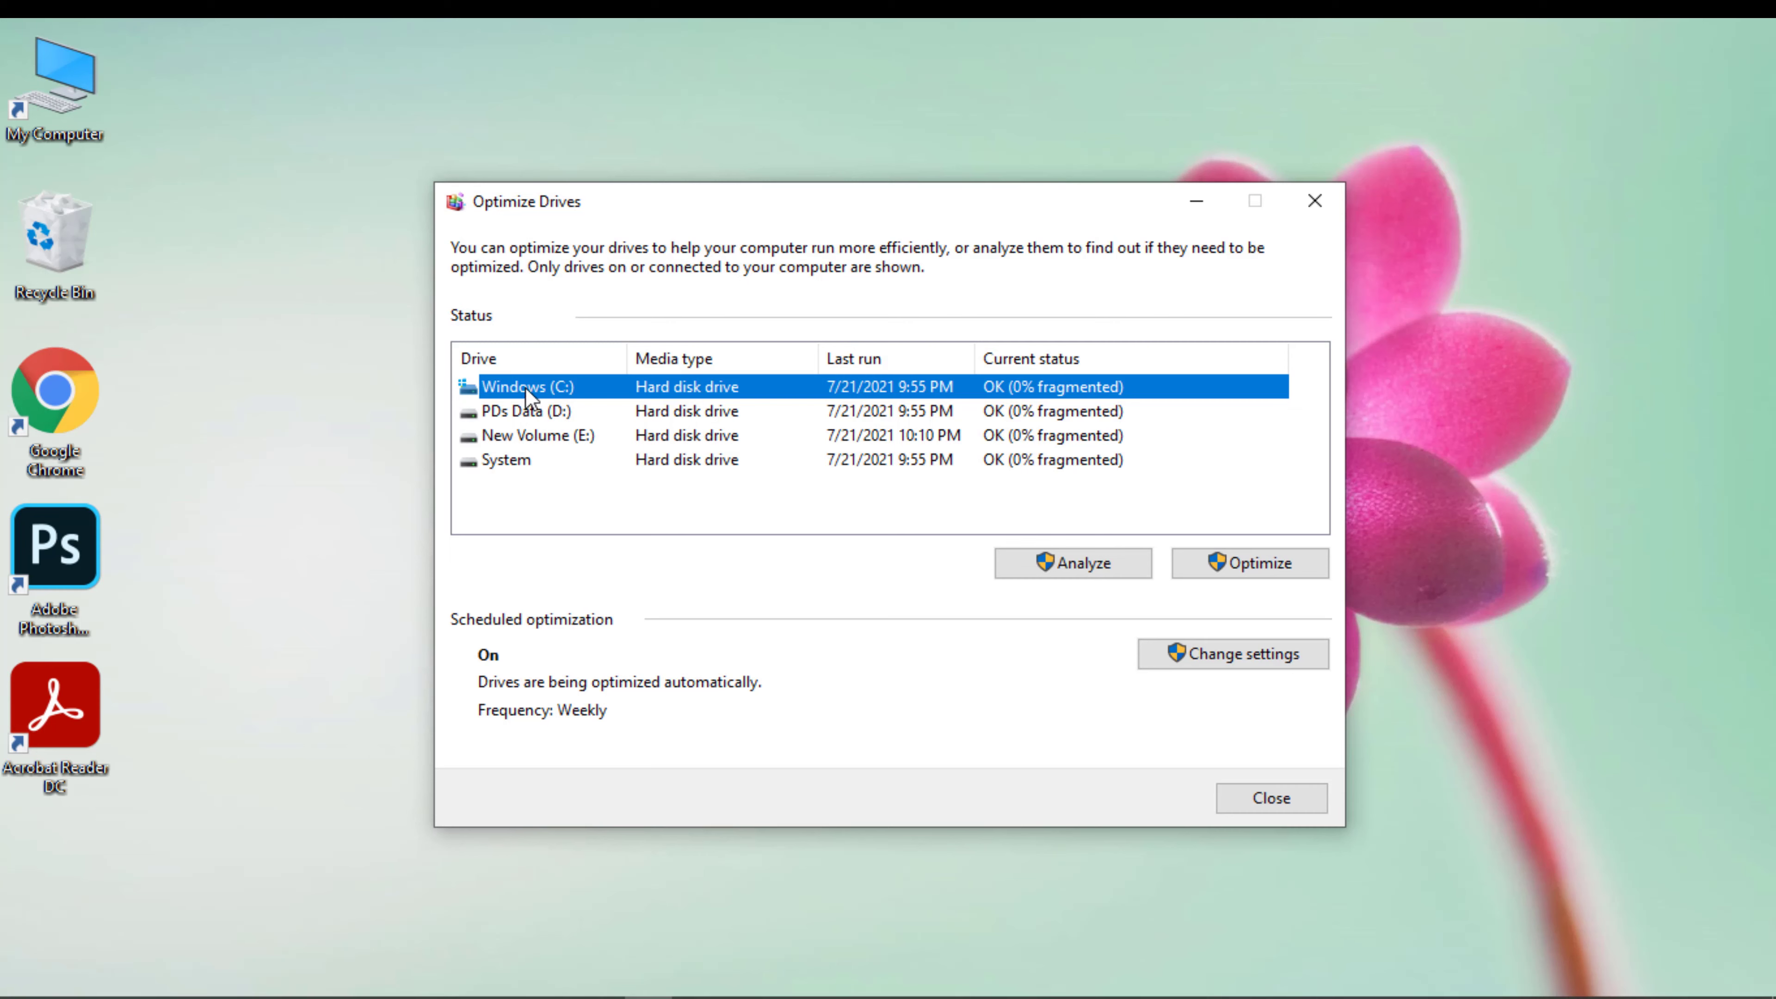
click(1279, 568)
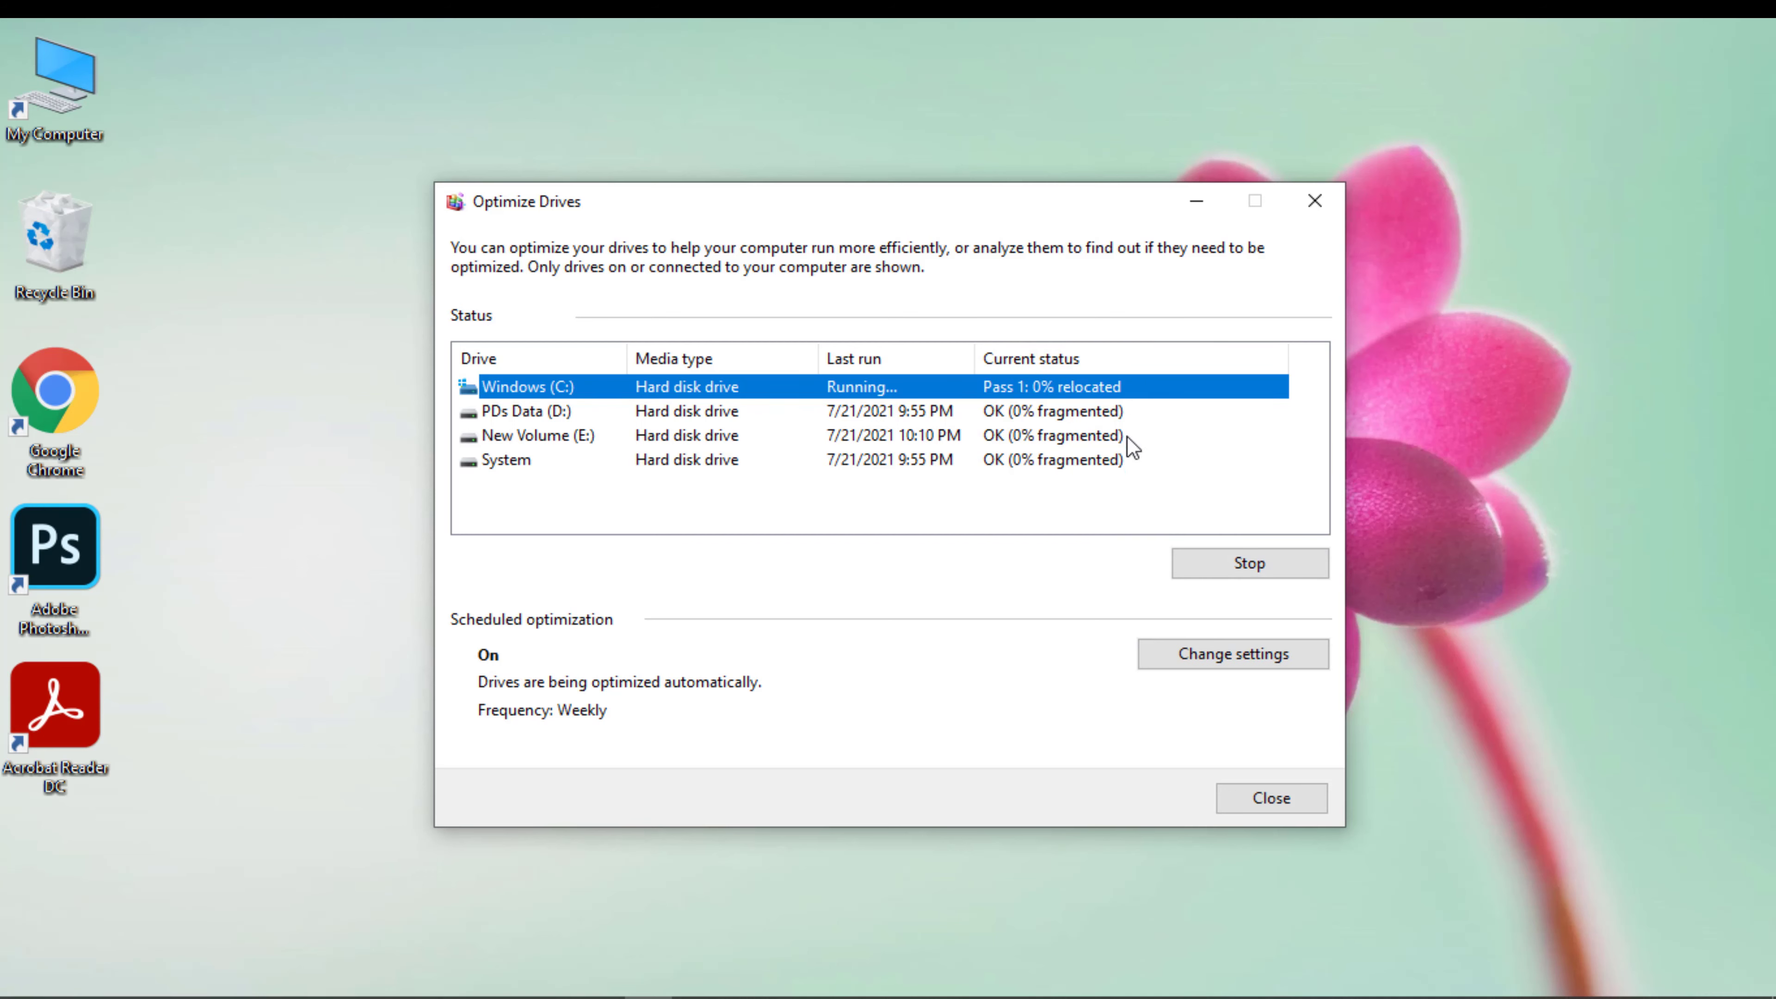
click(1269, 799)
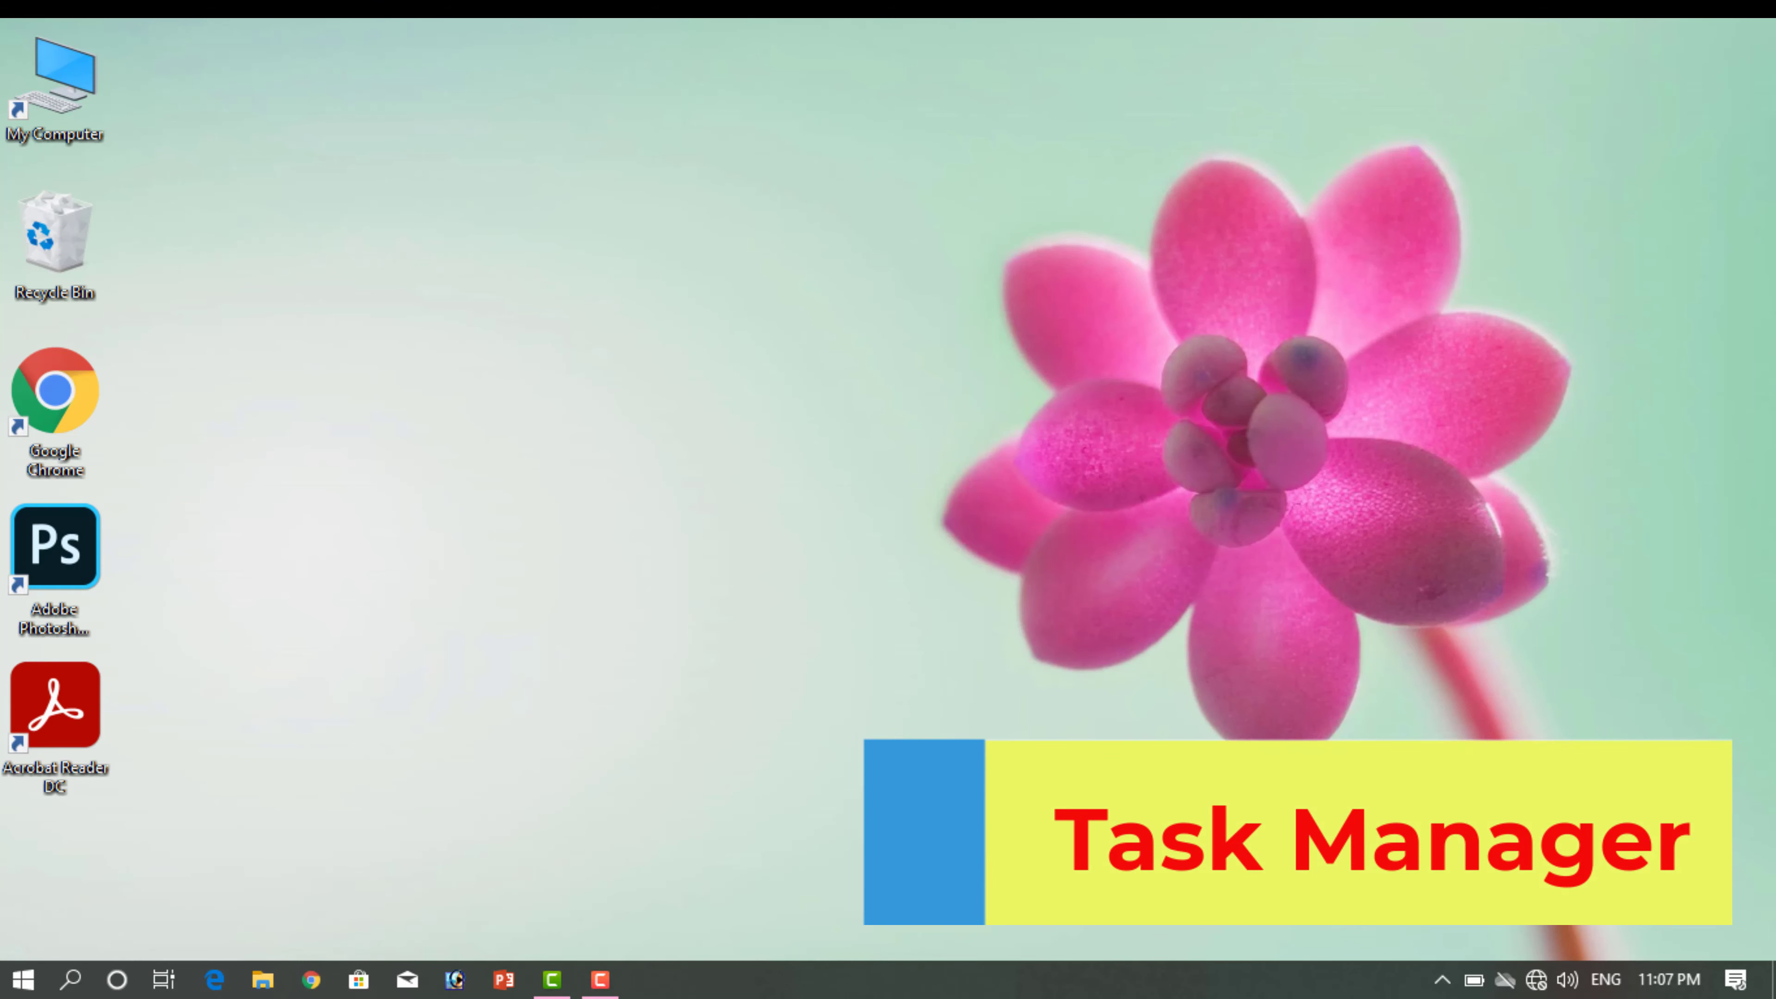
- Search Windows for "task manager" and open Task Manager
click(72, 979)
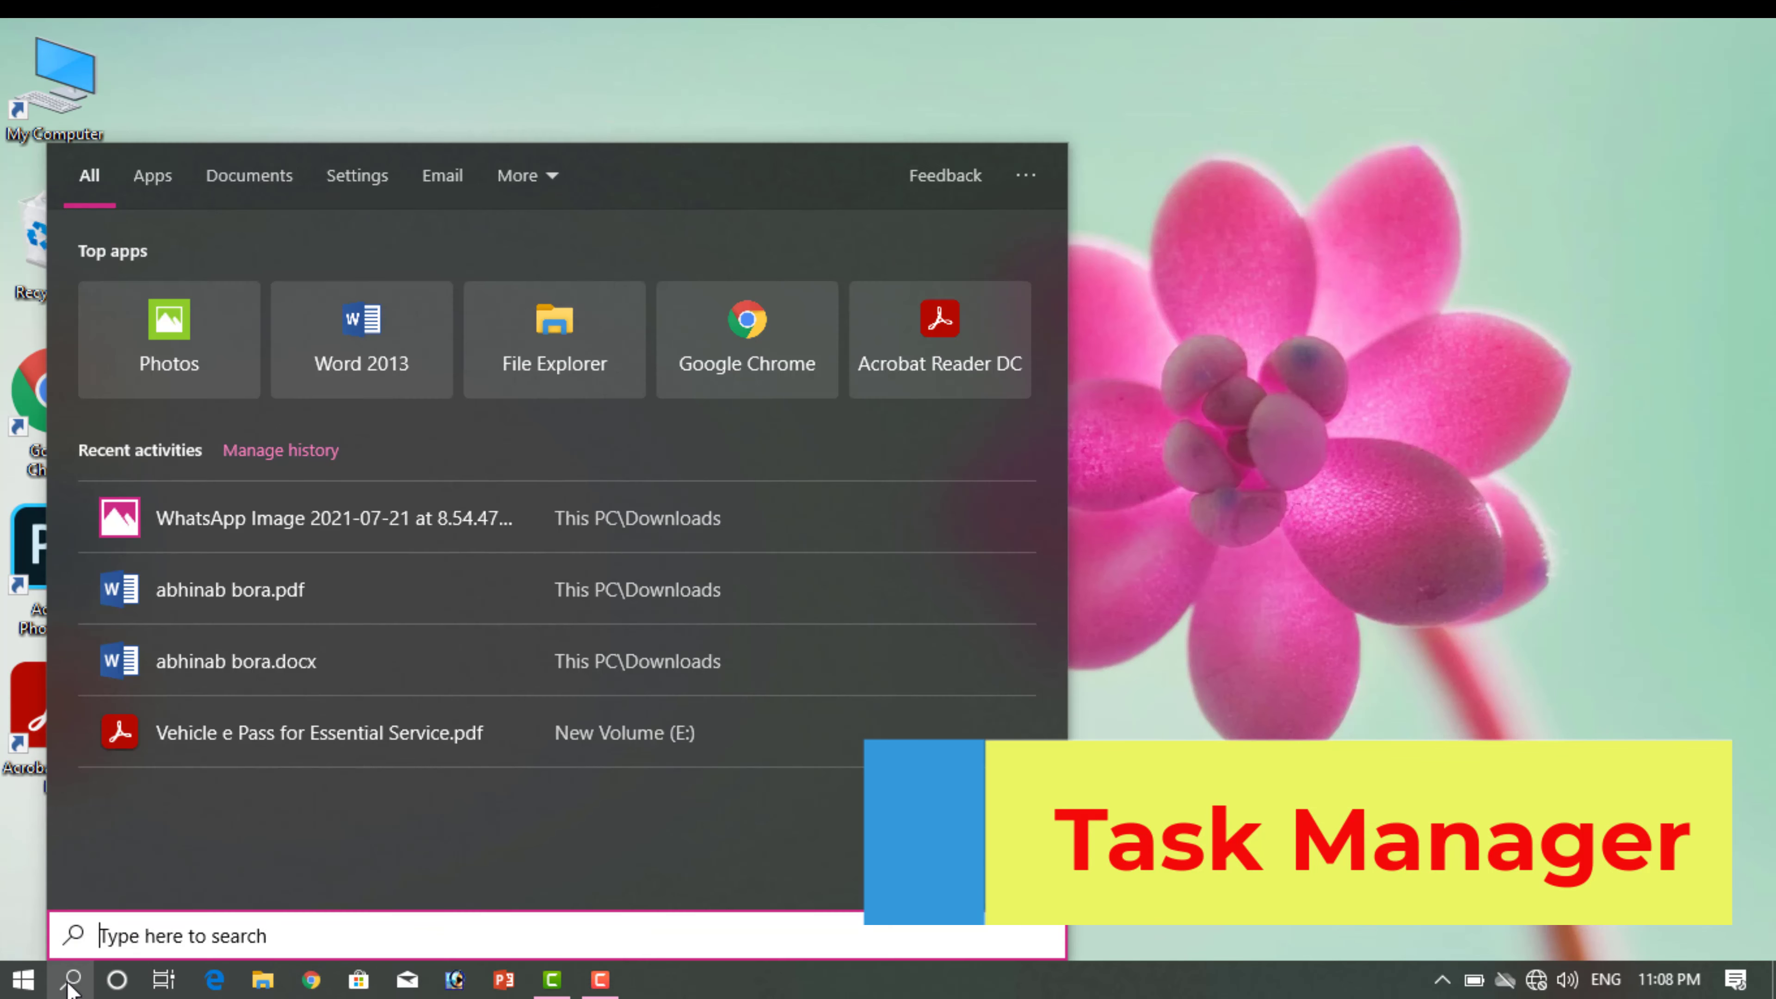
text(task)
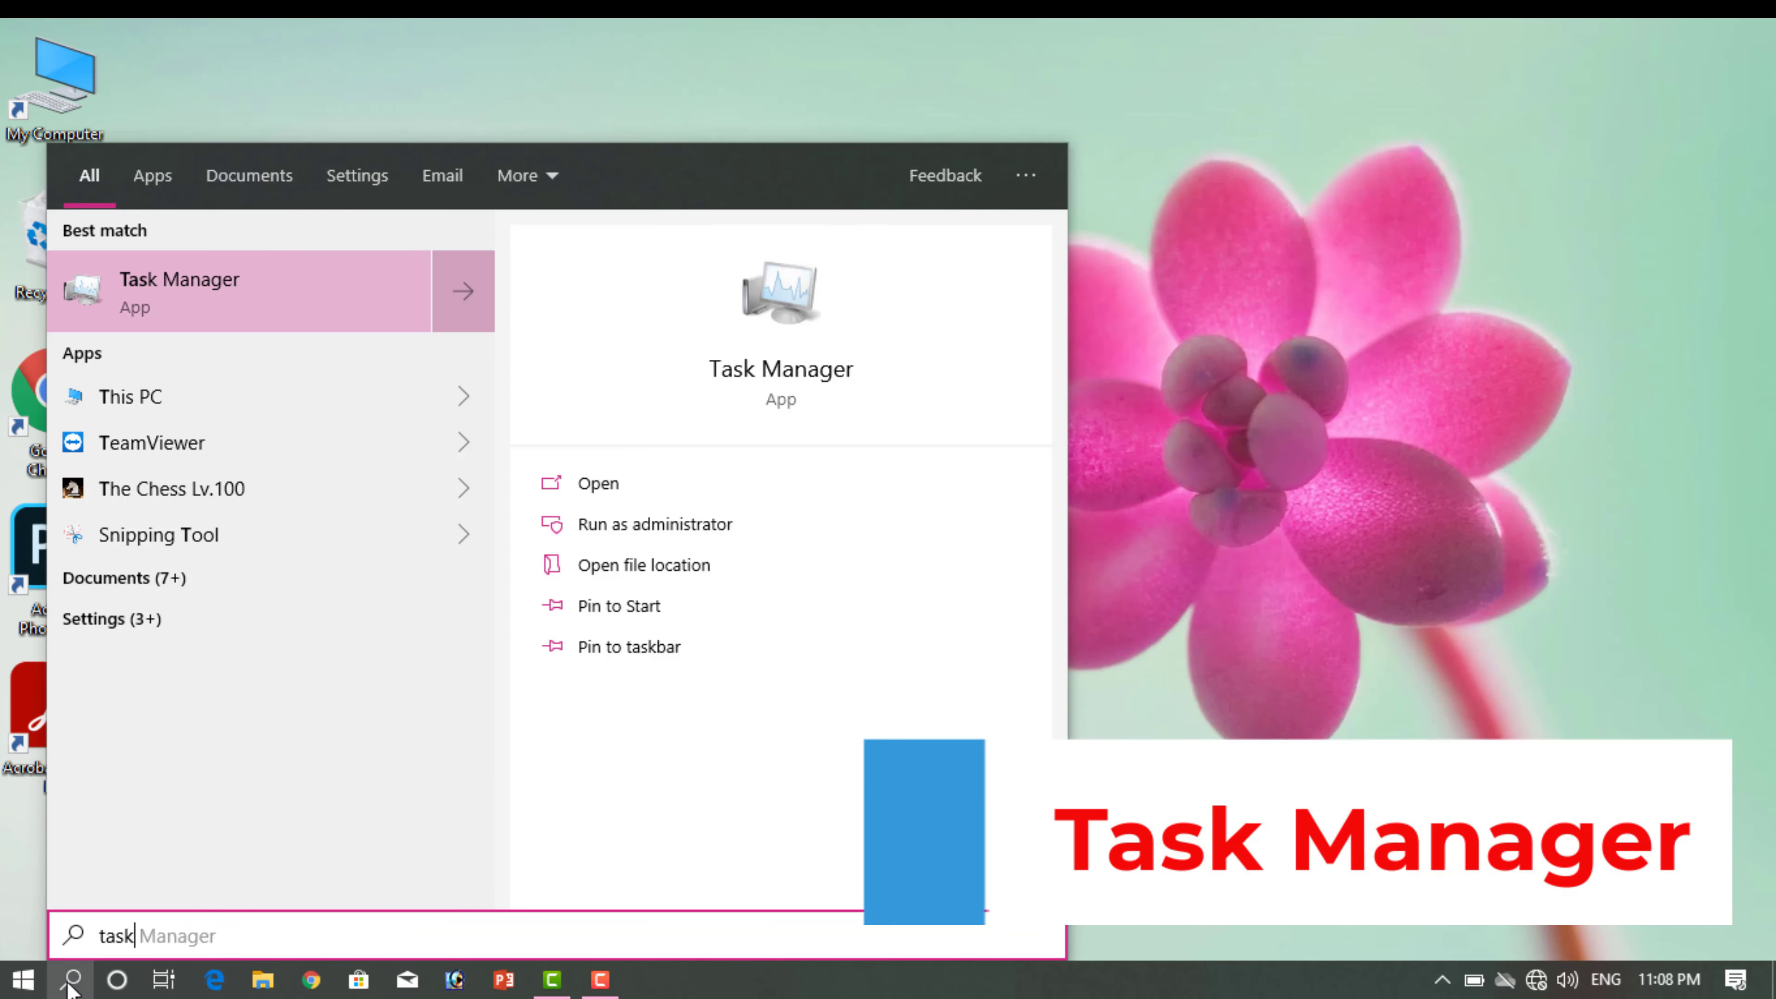
text( manager)
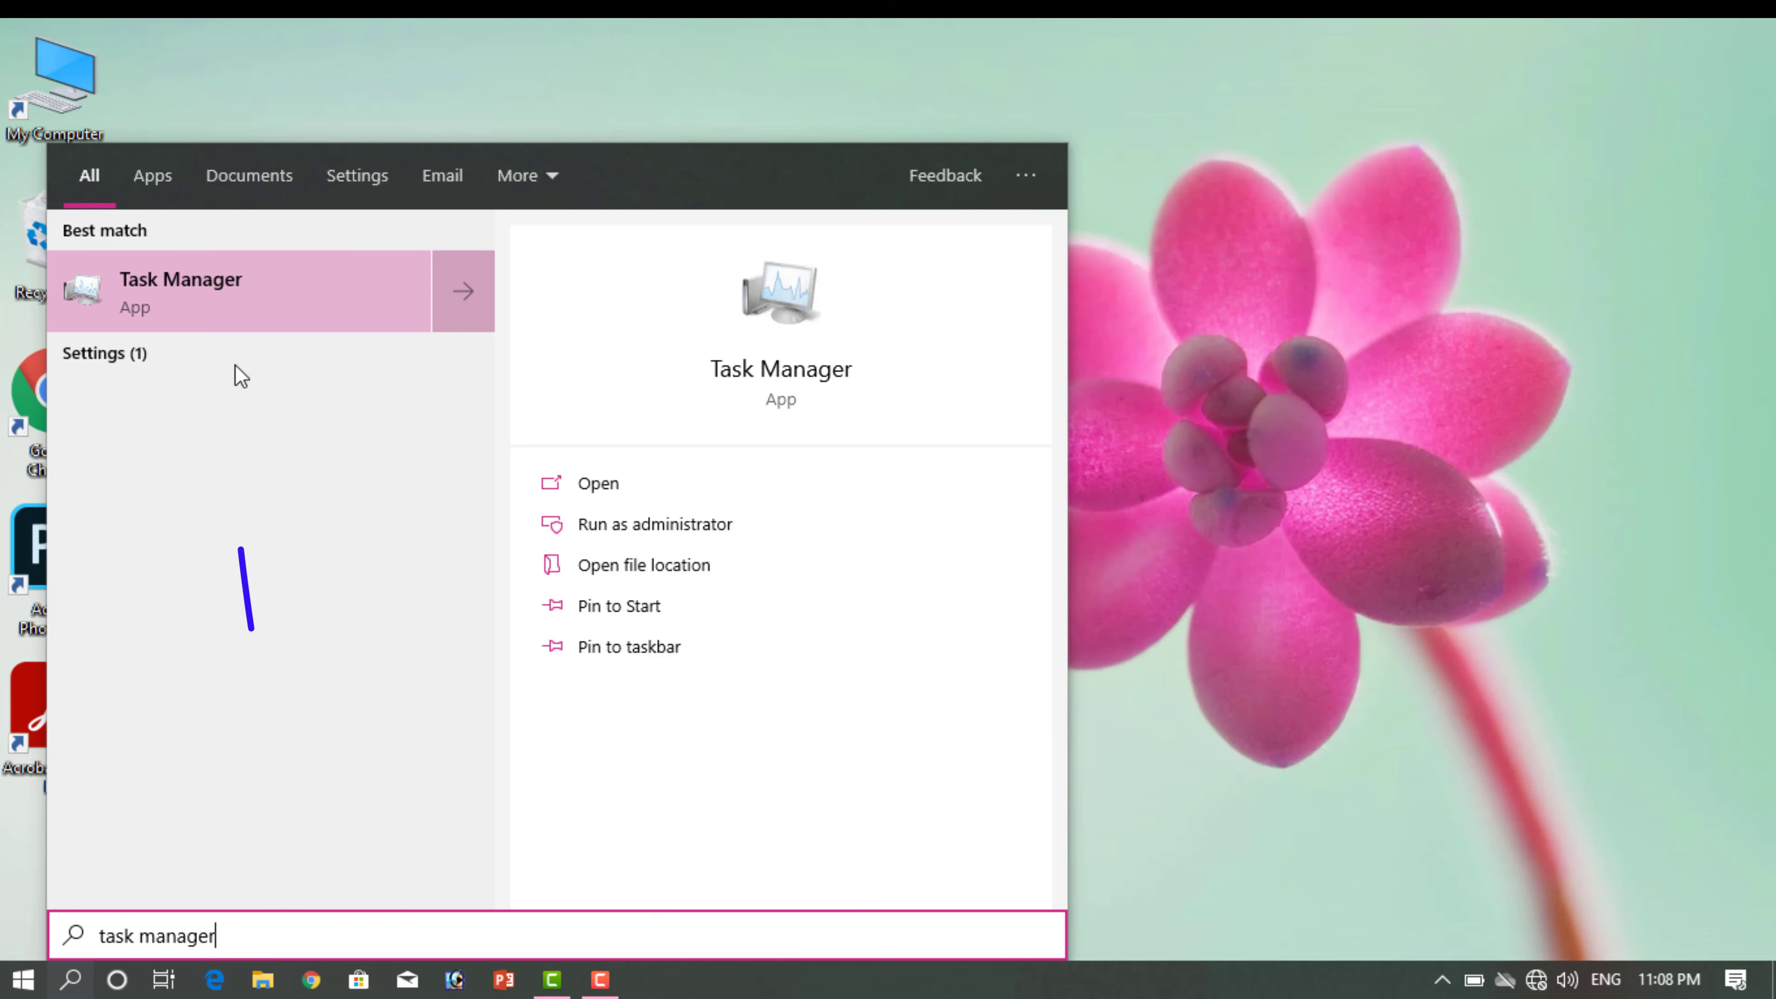
click(229, 297)
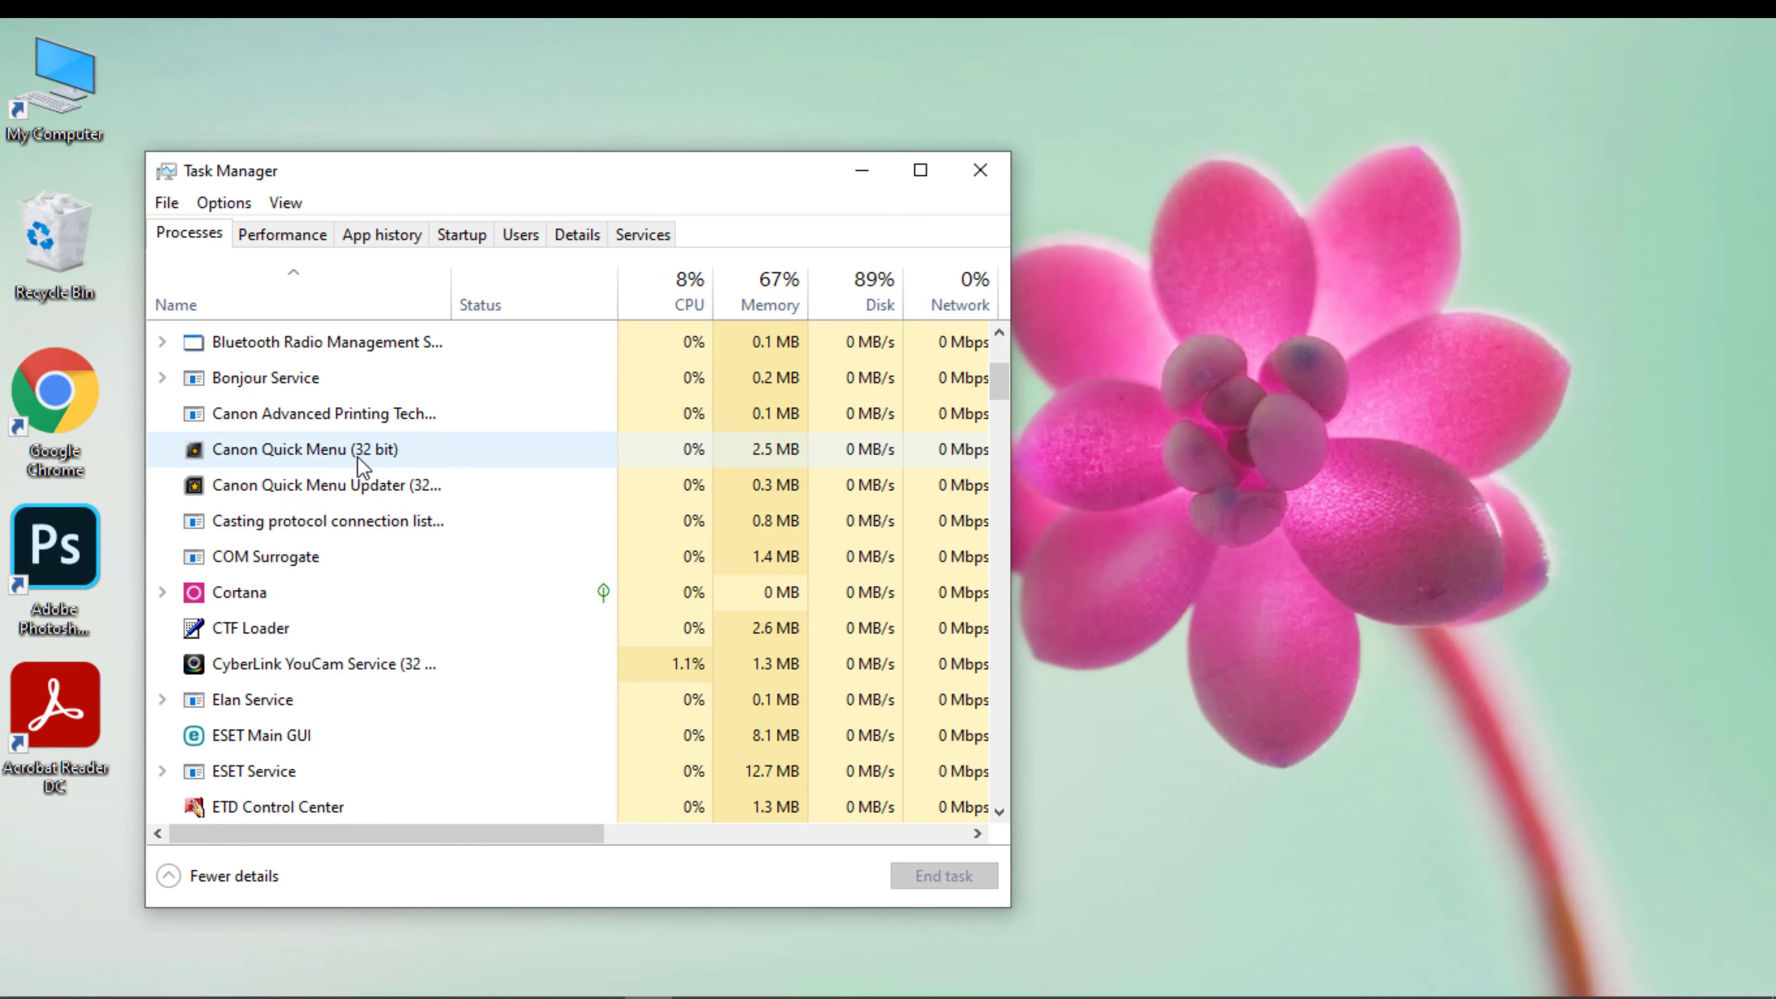
- End the Canon Quick Menu (32 bit) background process and close Task Manager
click(299, 449)
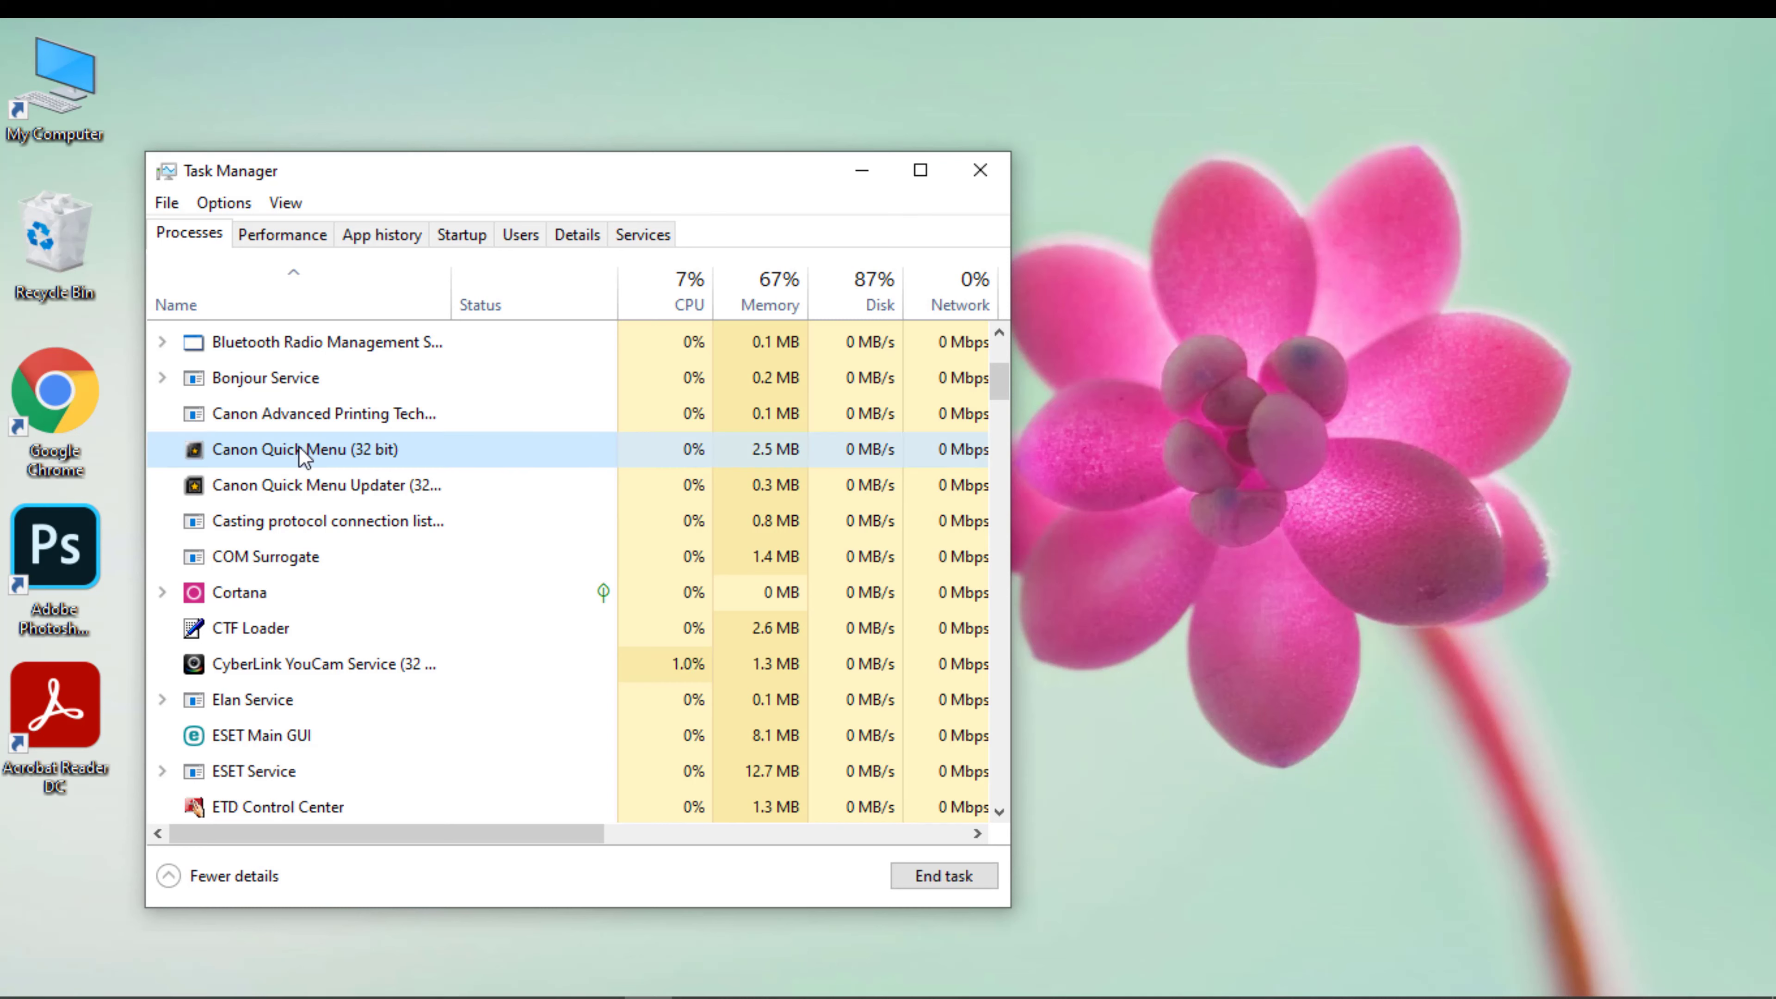
right_click(339, 450)
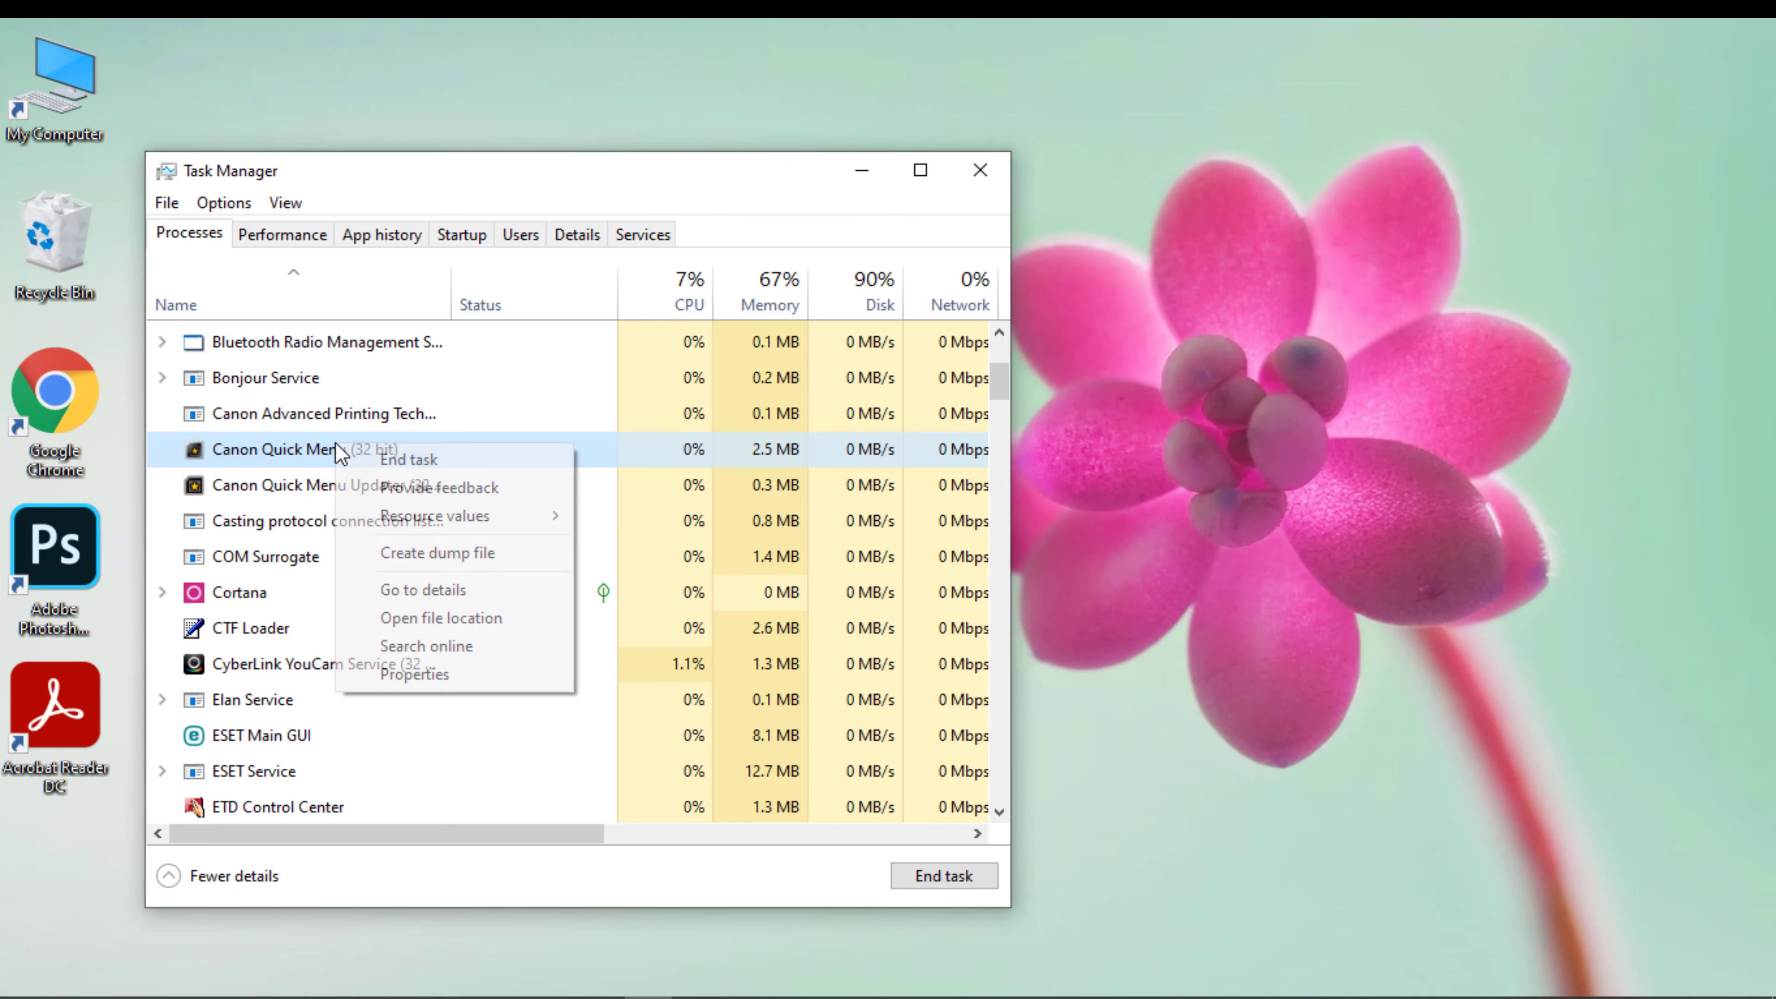
click(450, 461)
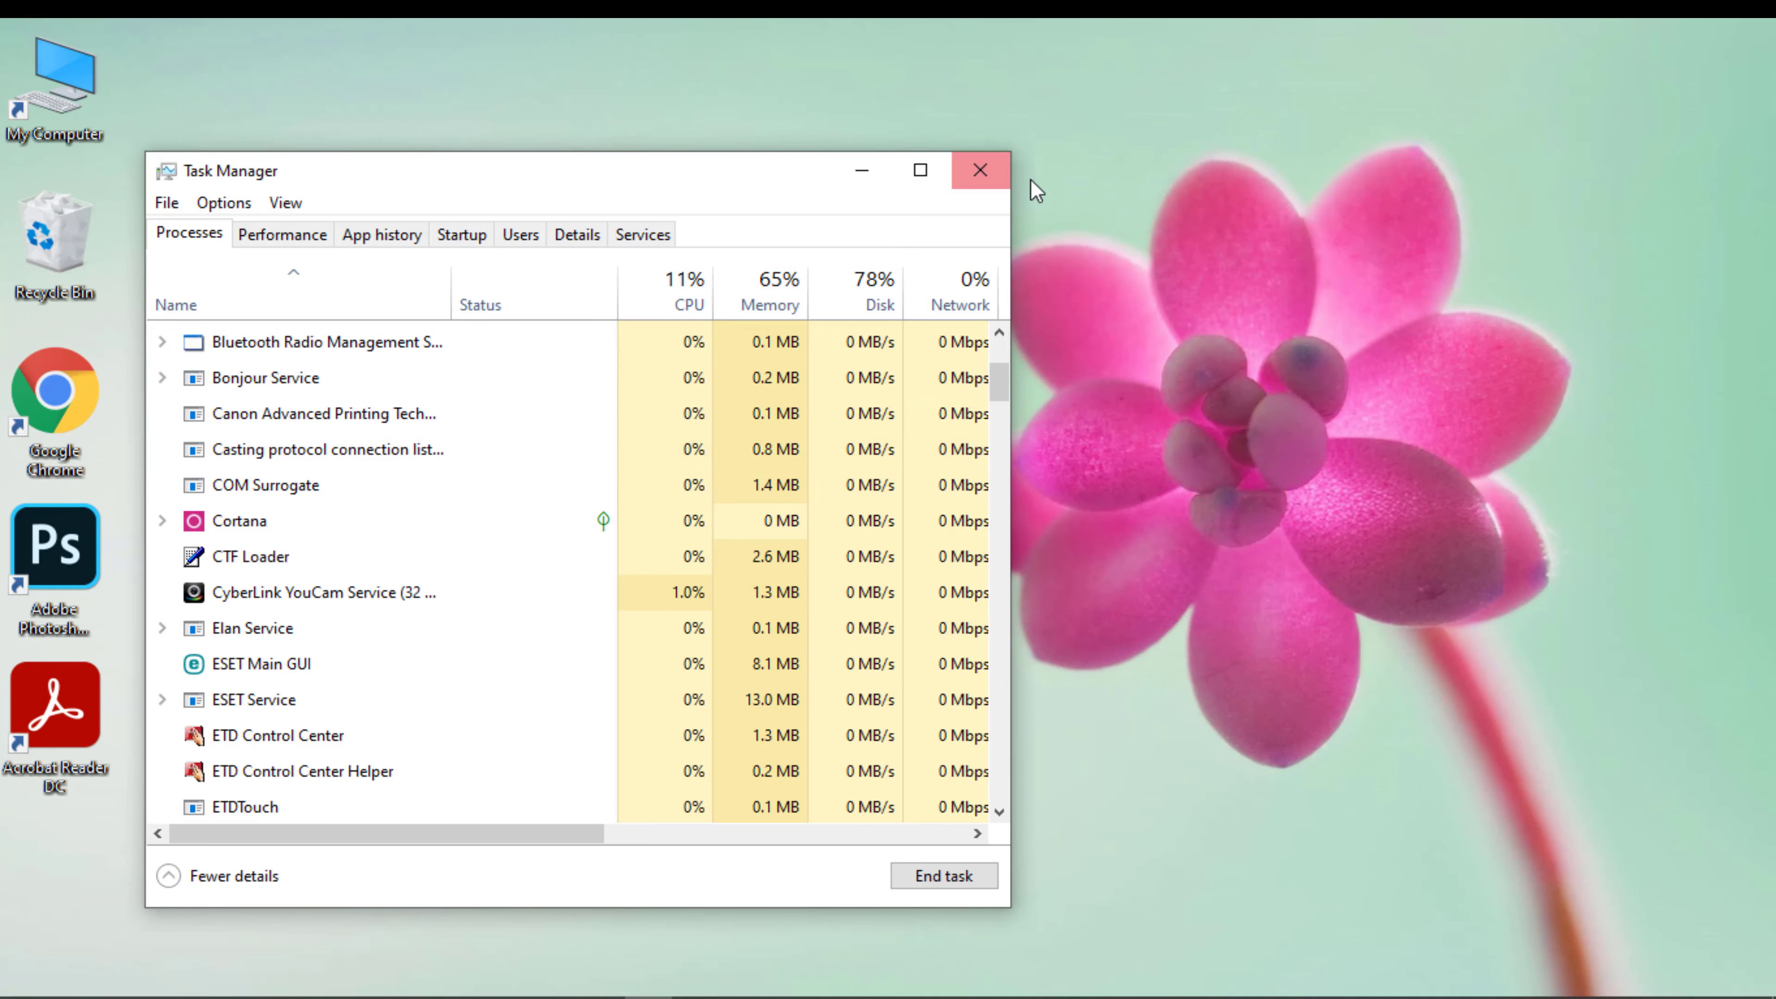
click(1000, 176)
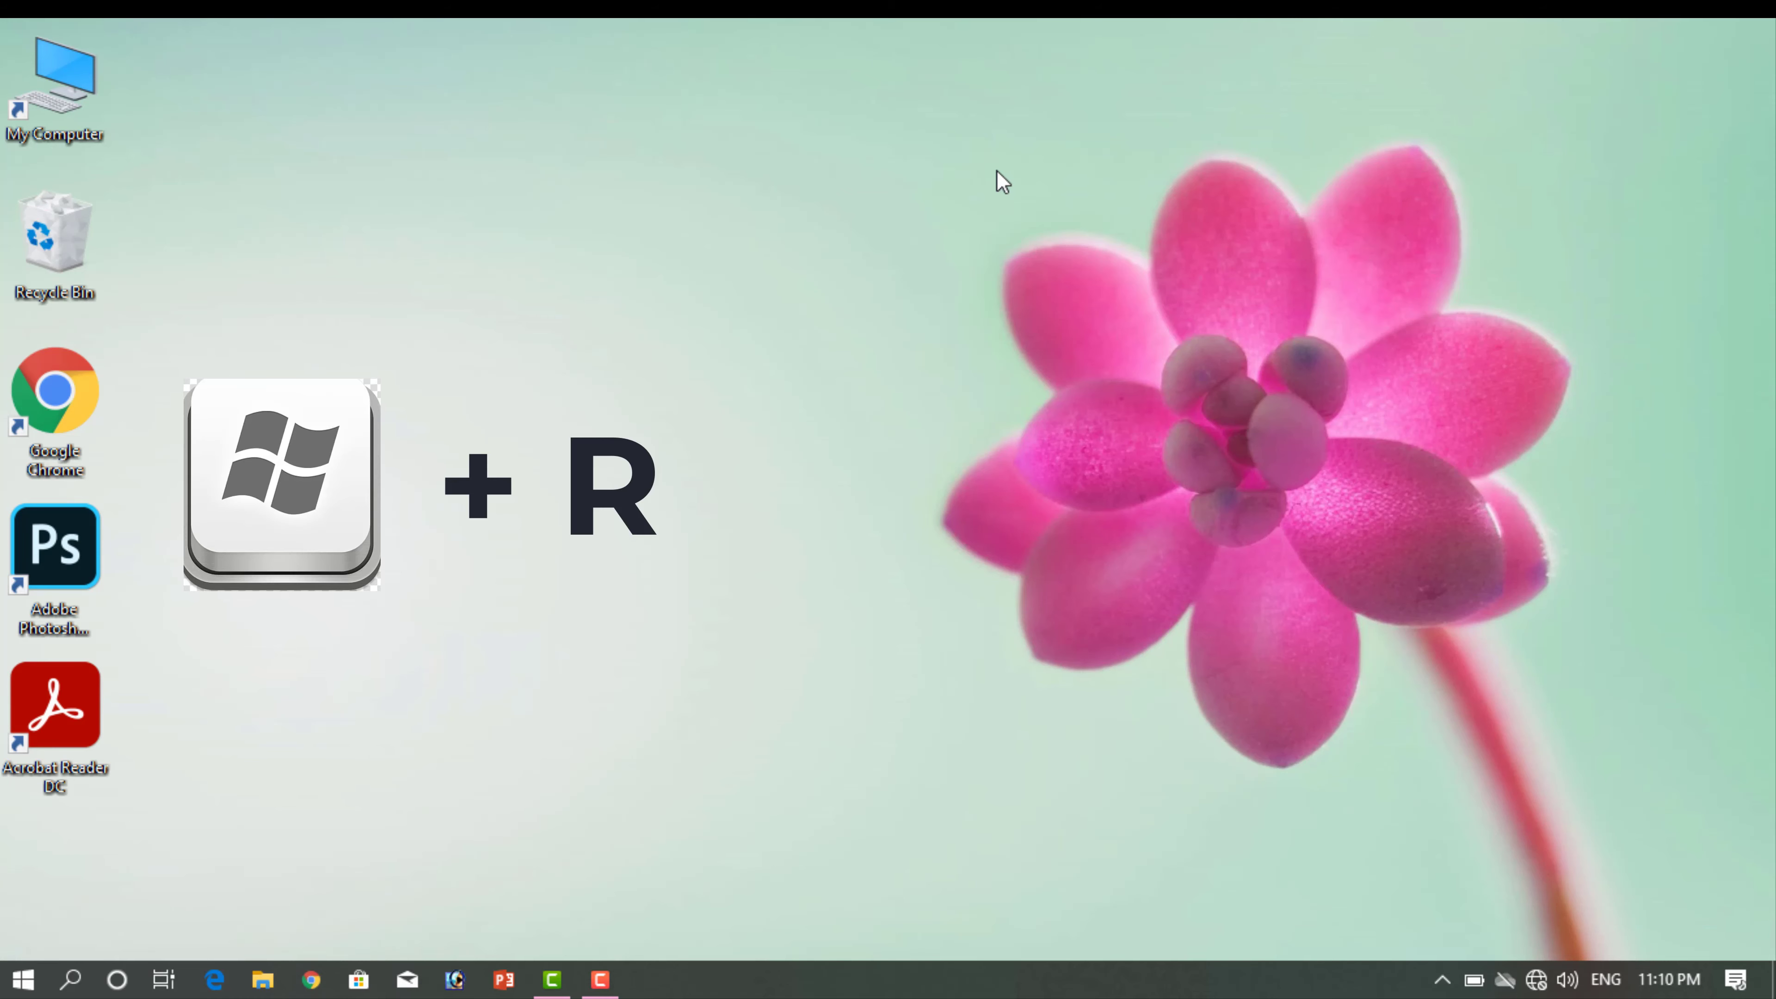
- Open the Windows Temp folder by running the command "temp"
key(super+r)
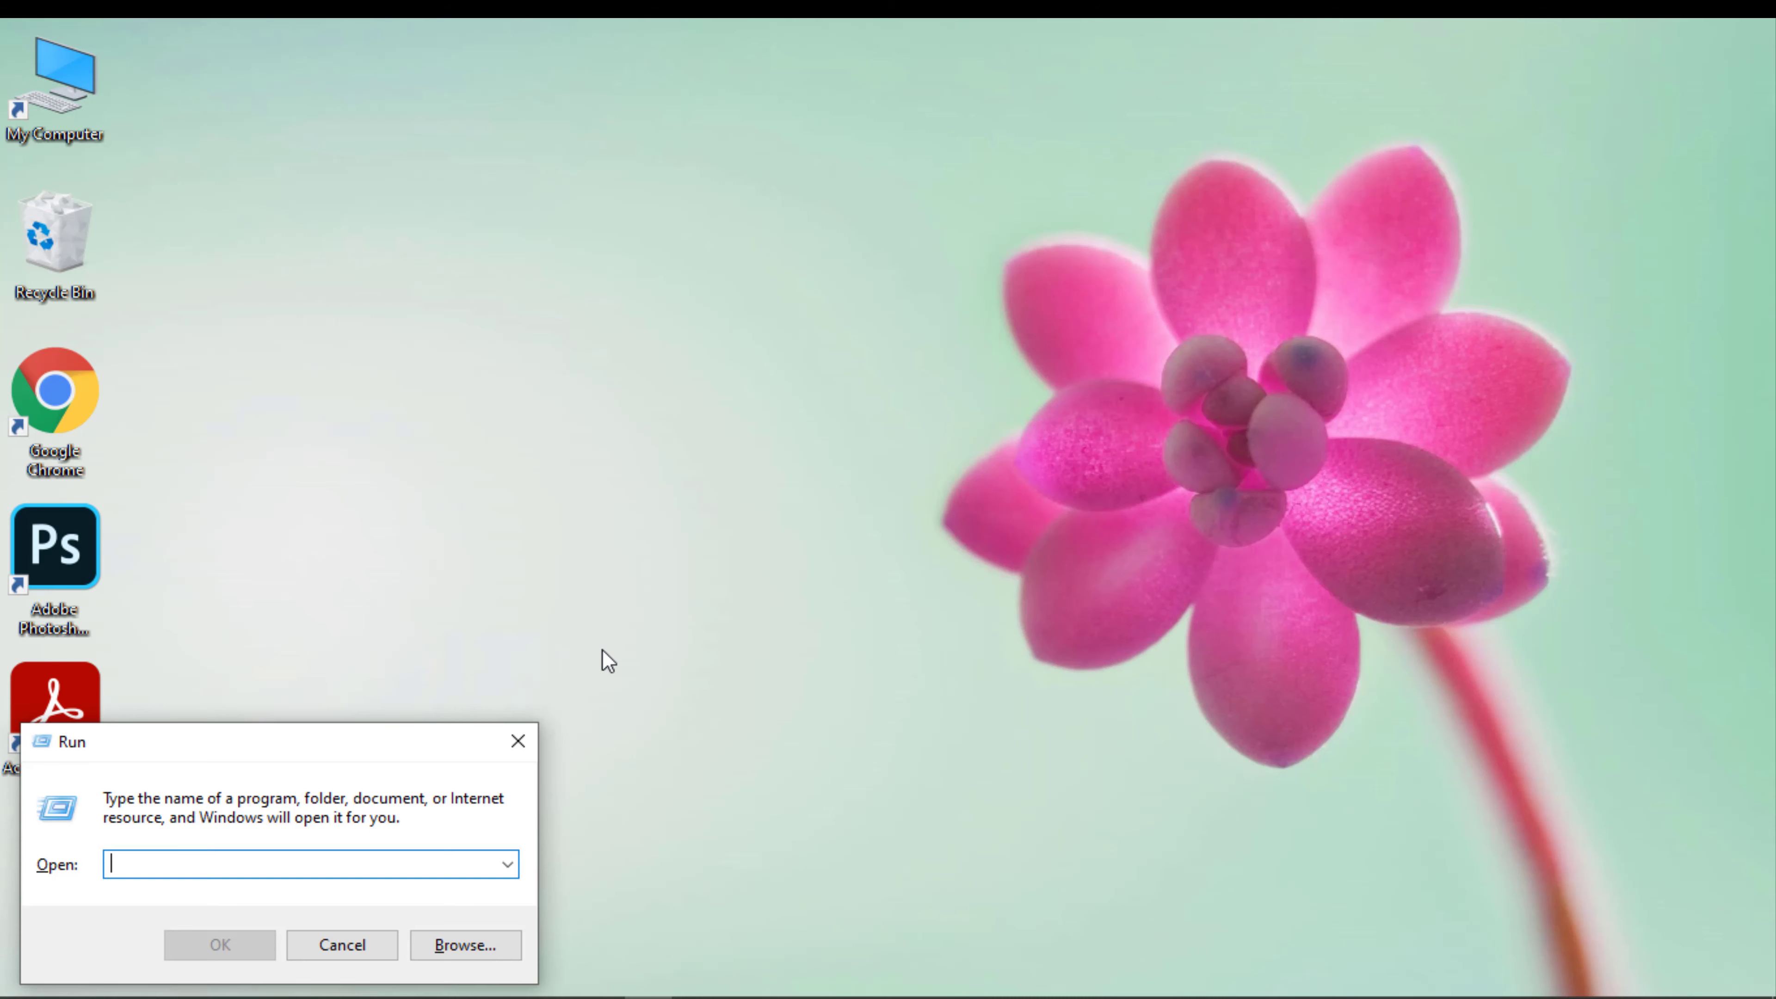
text(temp)
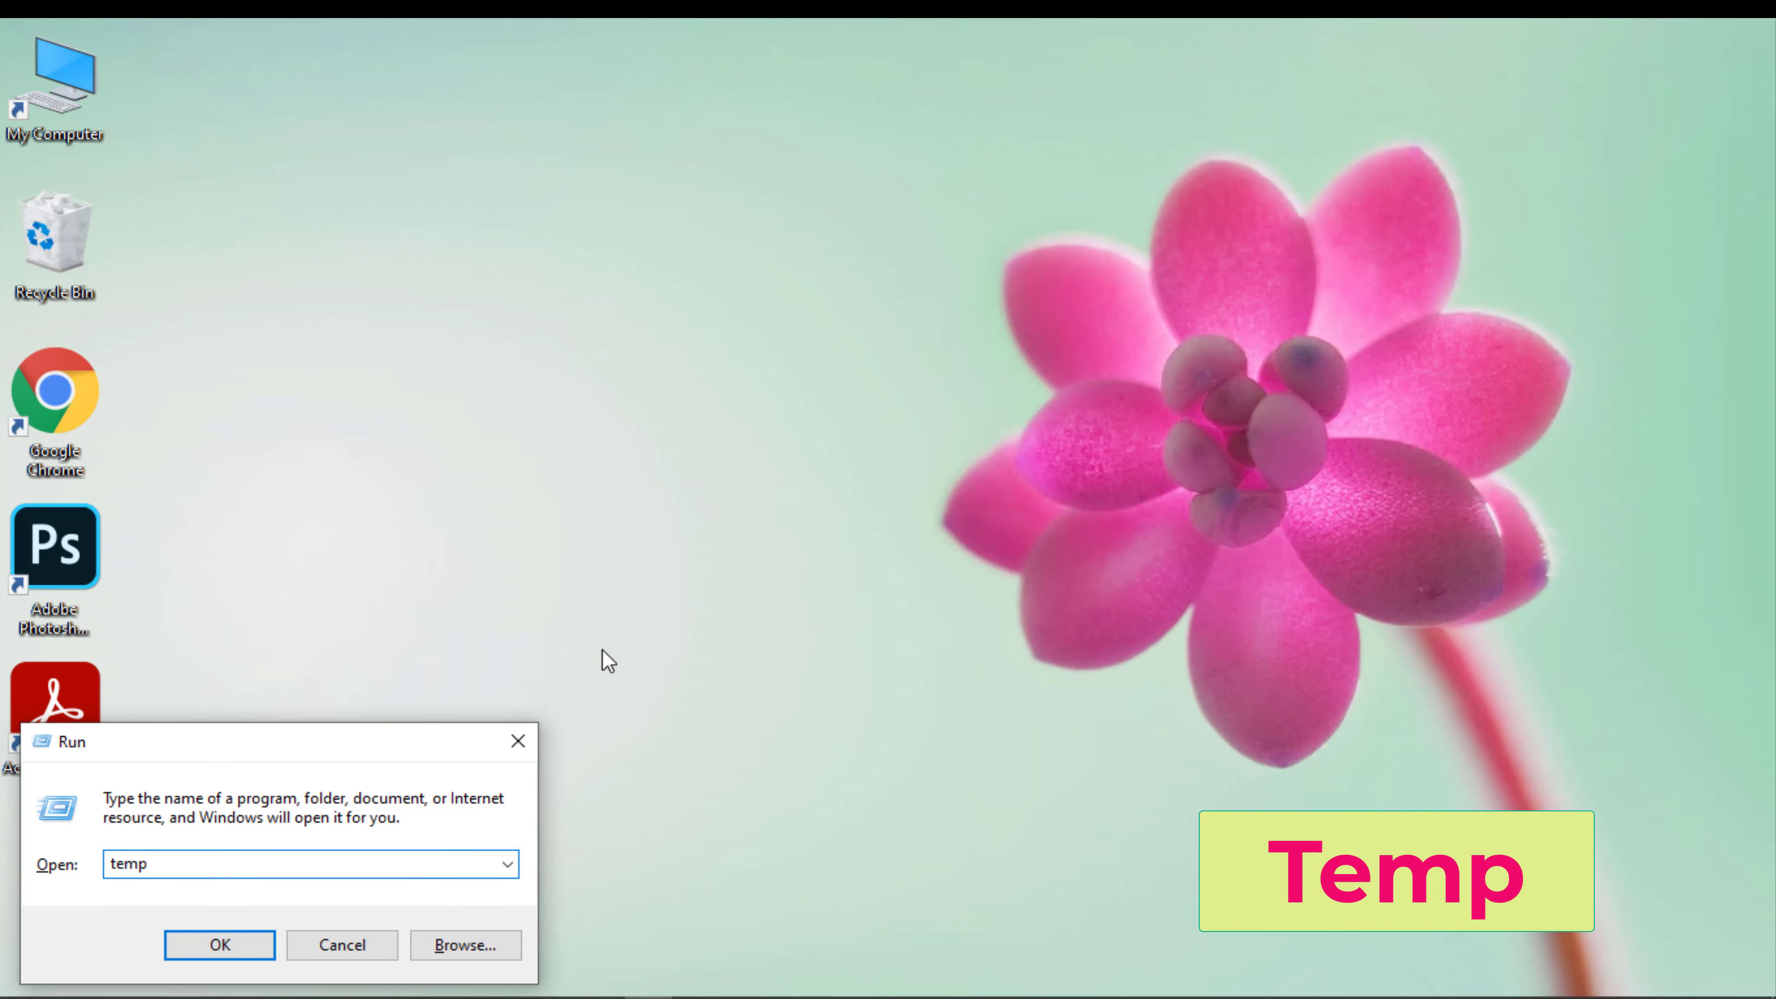
click(202, 945)
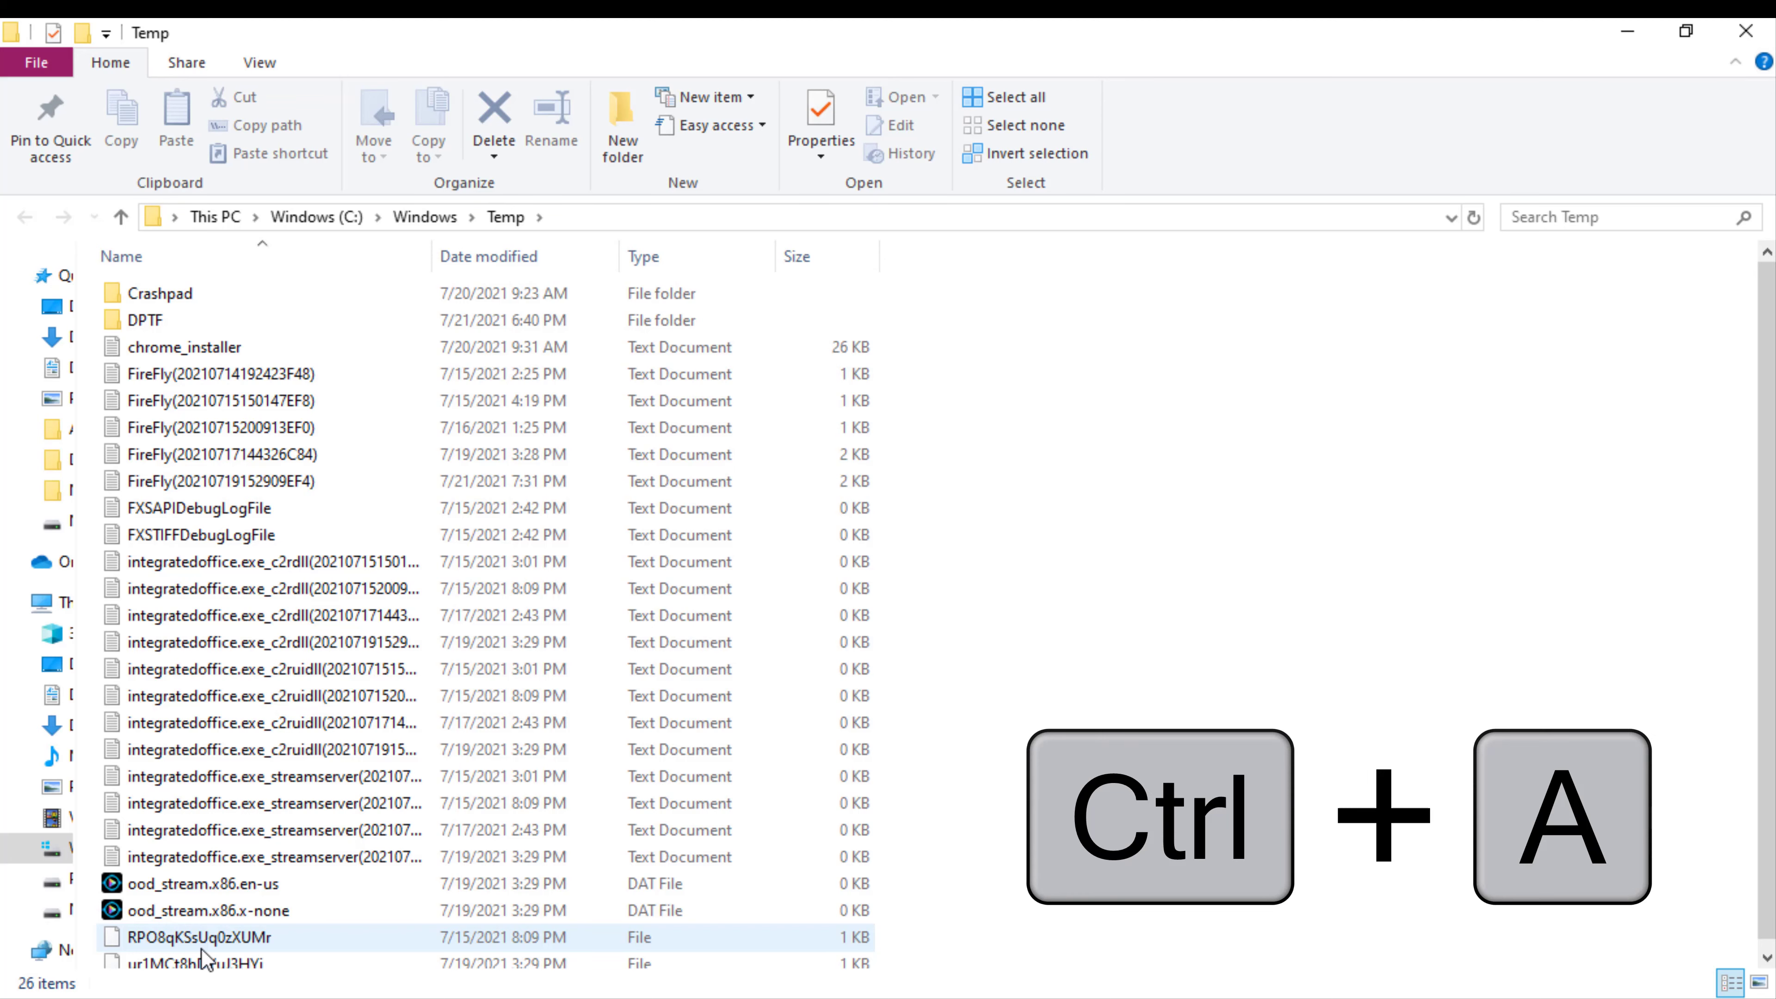
- Delete all items in the Temp folder that can be removed and close the folder window
key(ctrl+a)
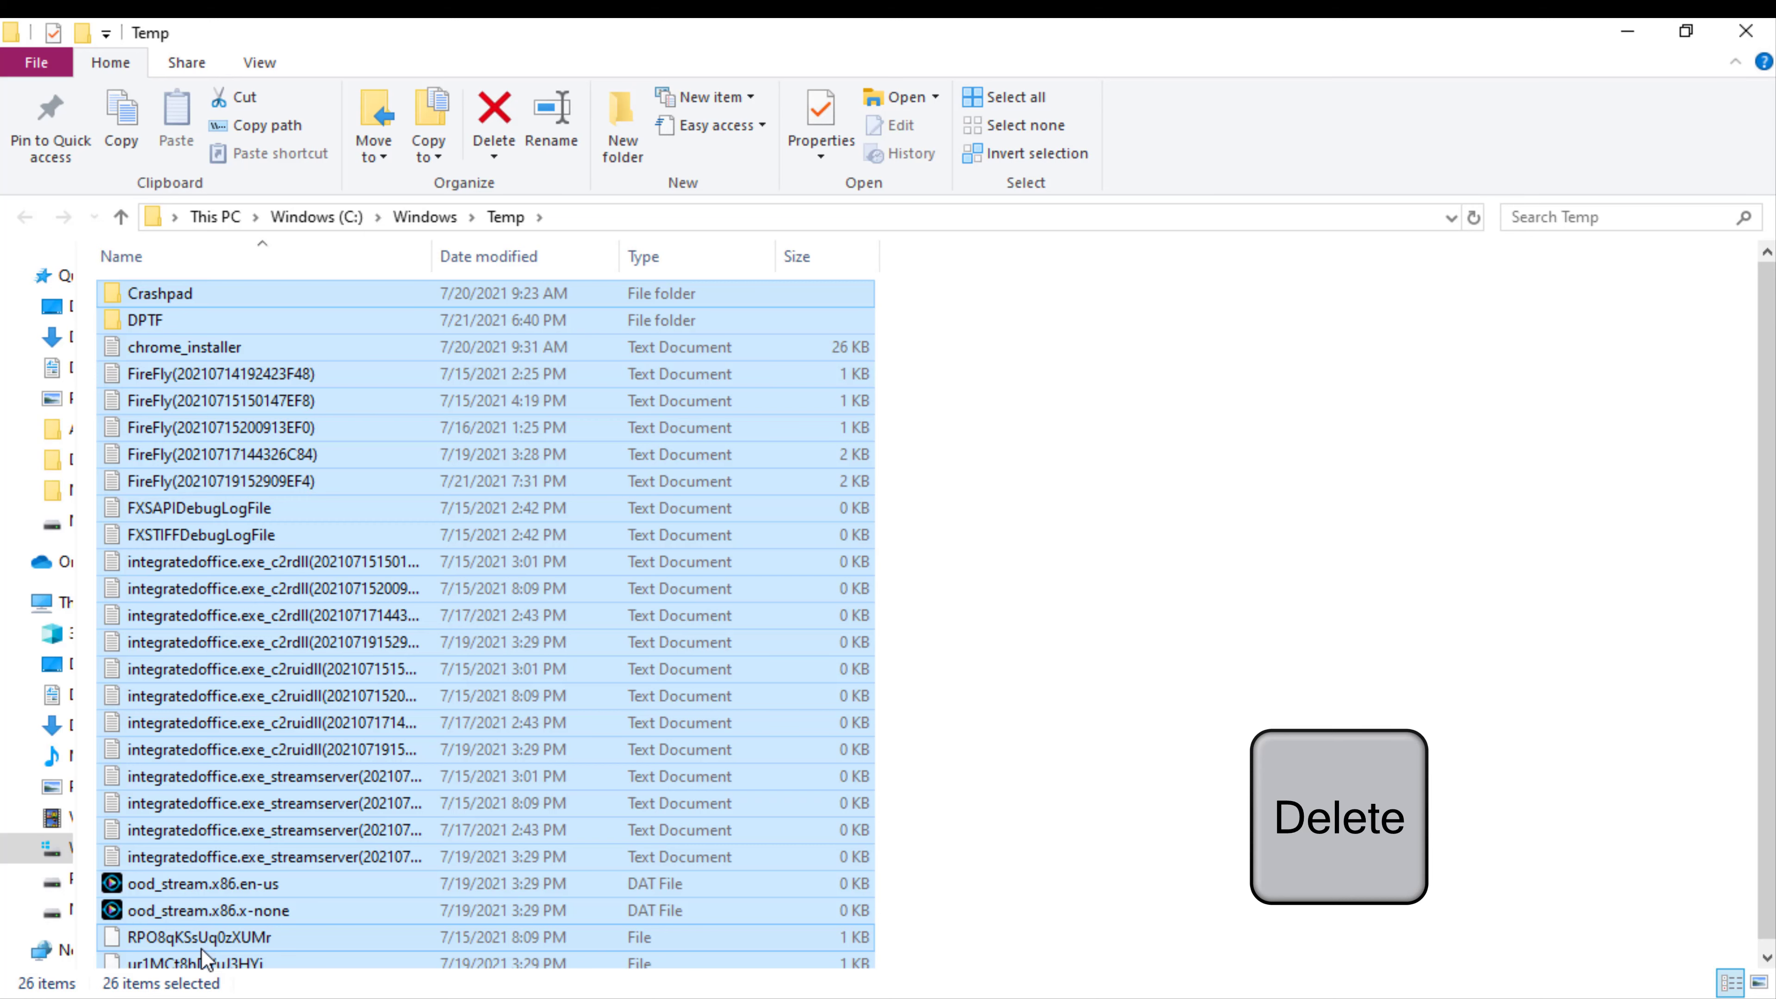
key(Delete)
click(952, 454)
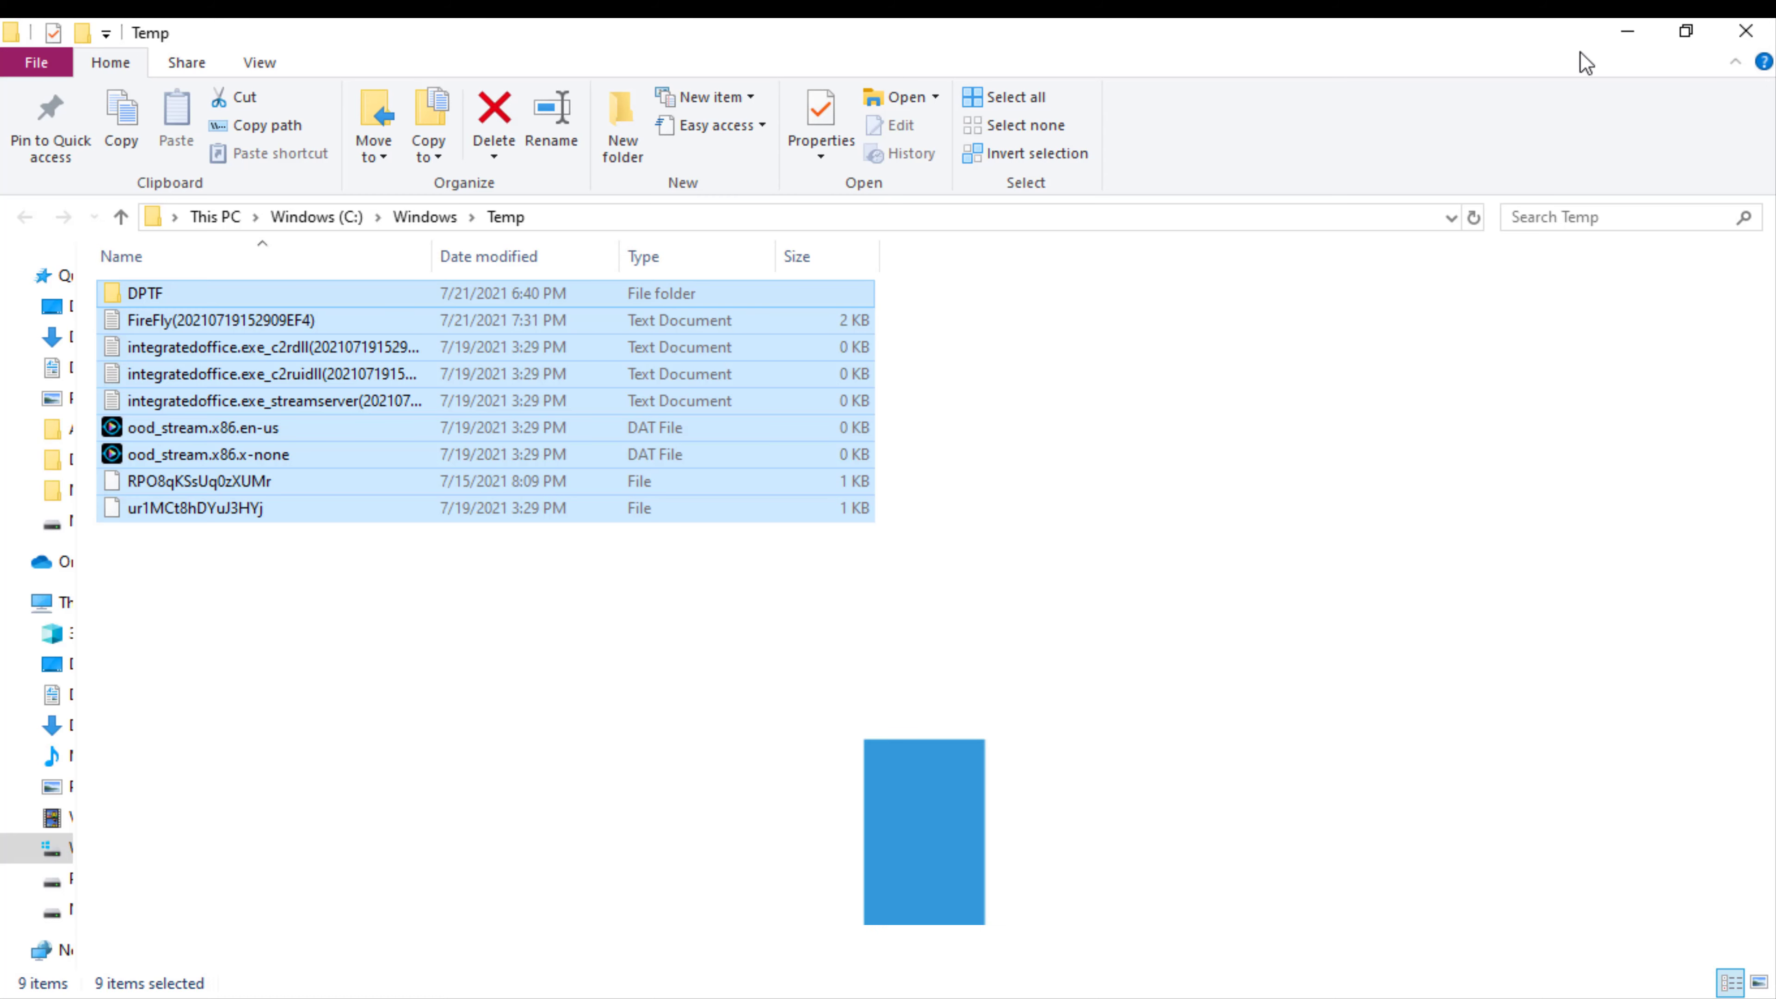
click(1748, 29)
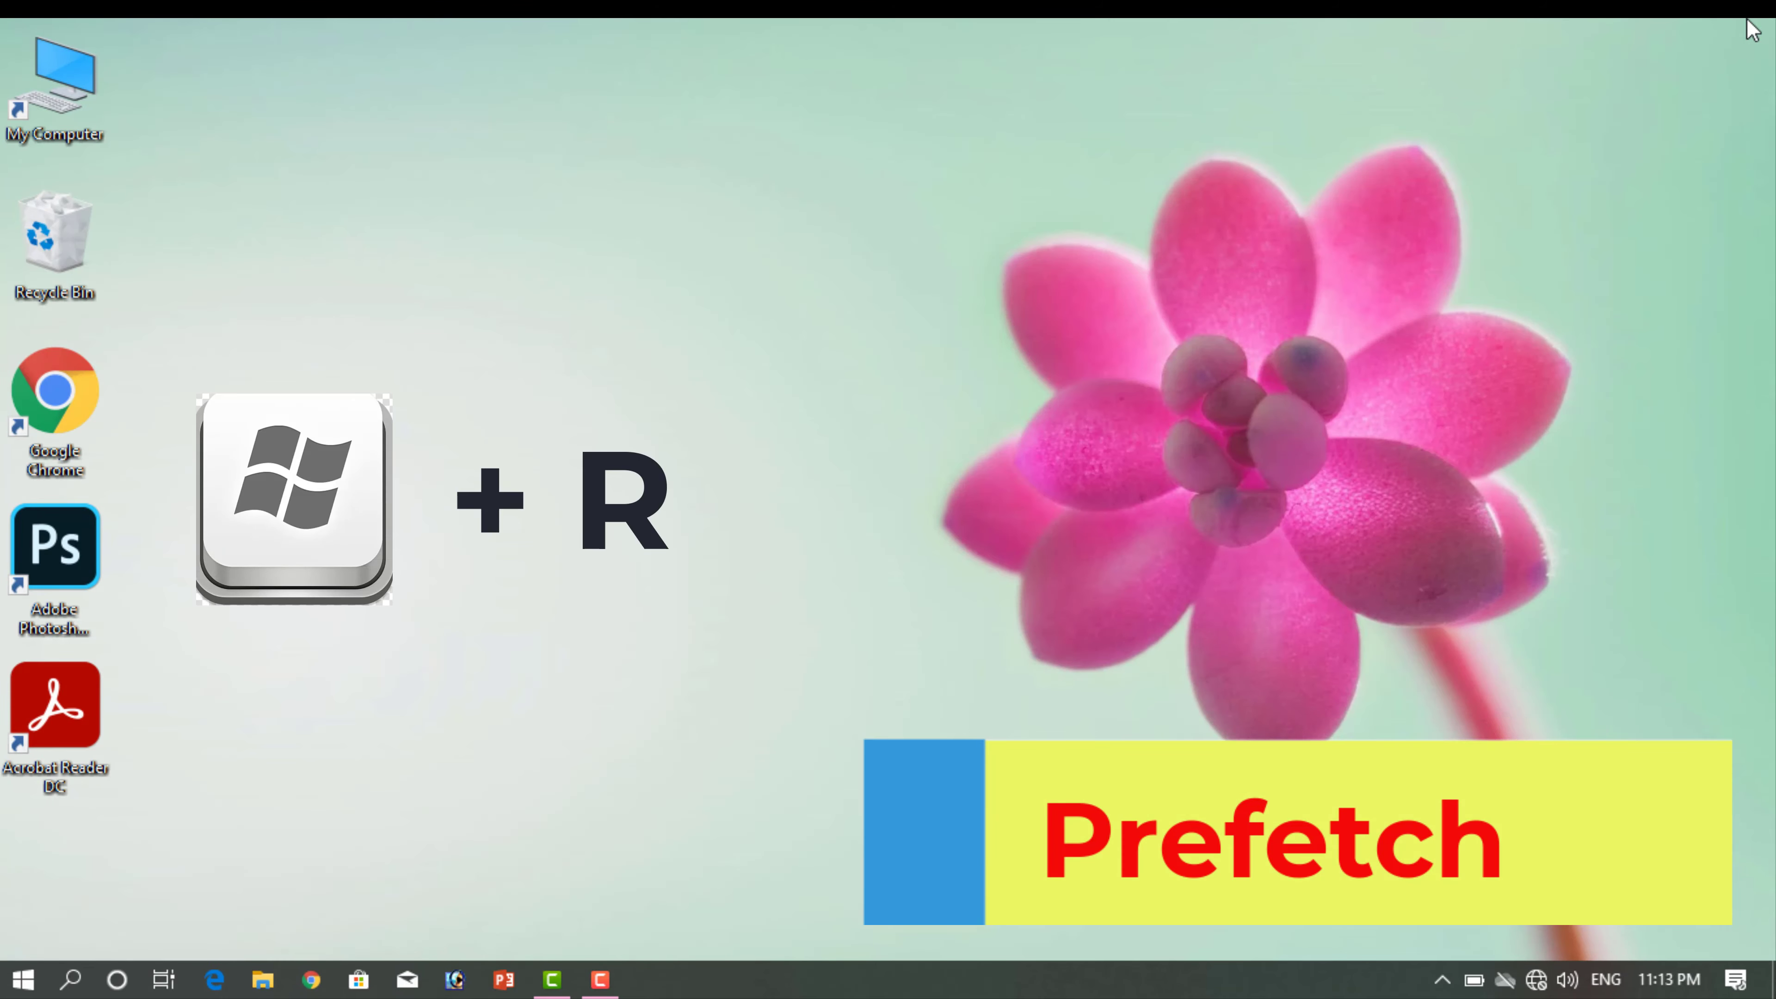
- Open the Windows Prefetch folder by running "prefetch" and grant permanent access to it
key(super+r)
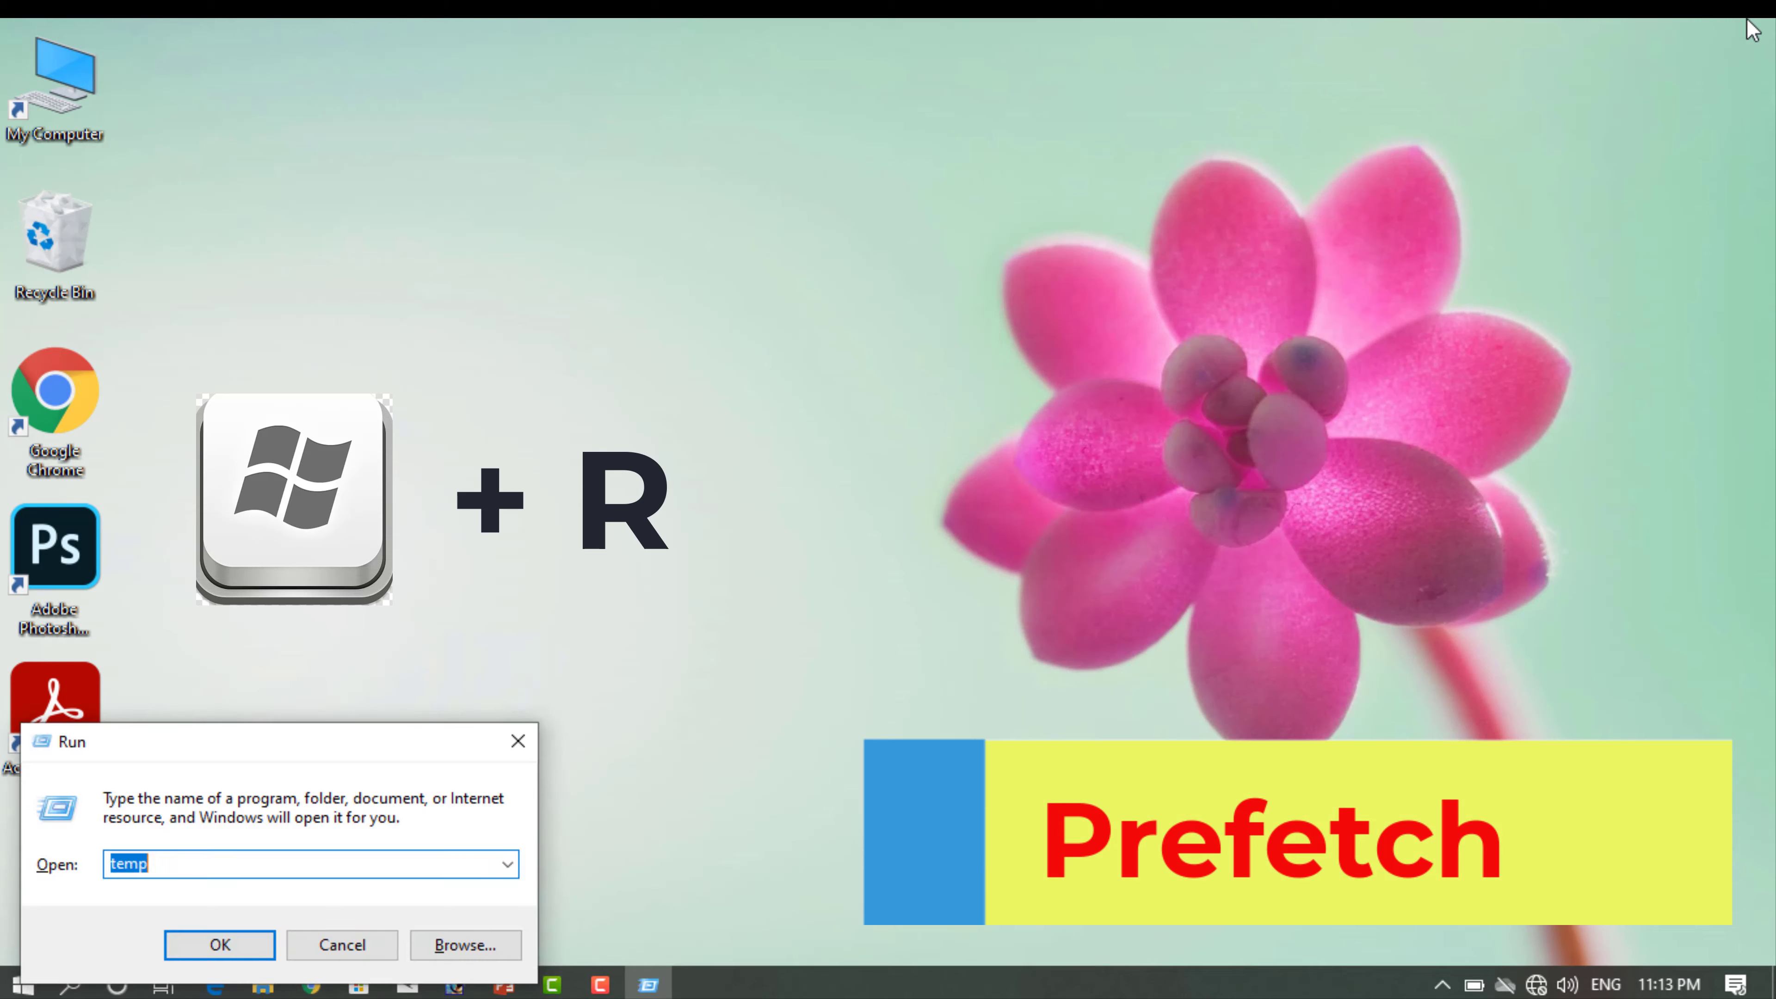
key(BackSpace)
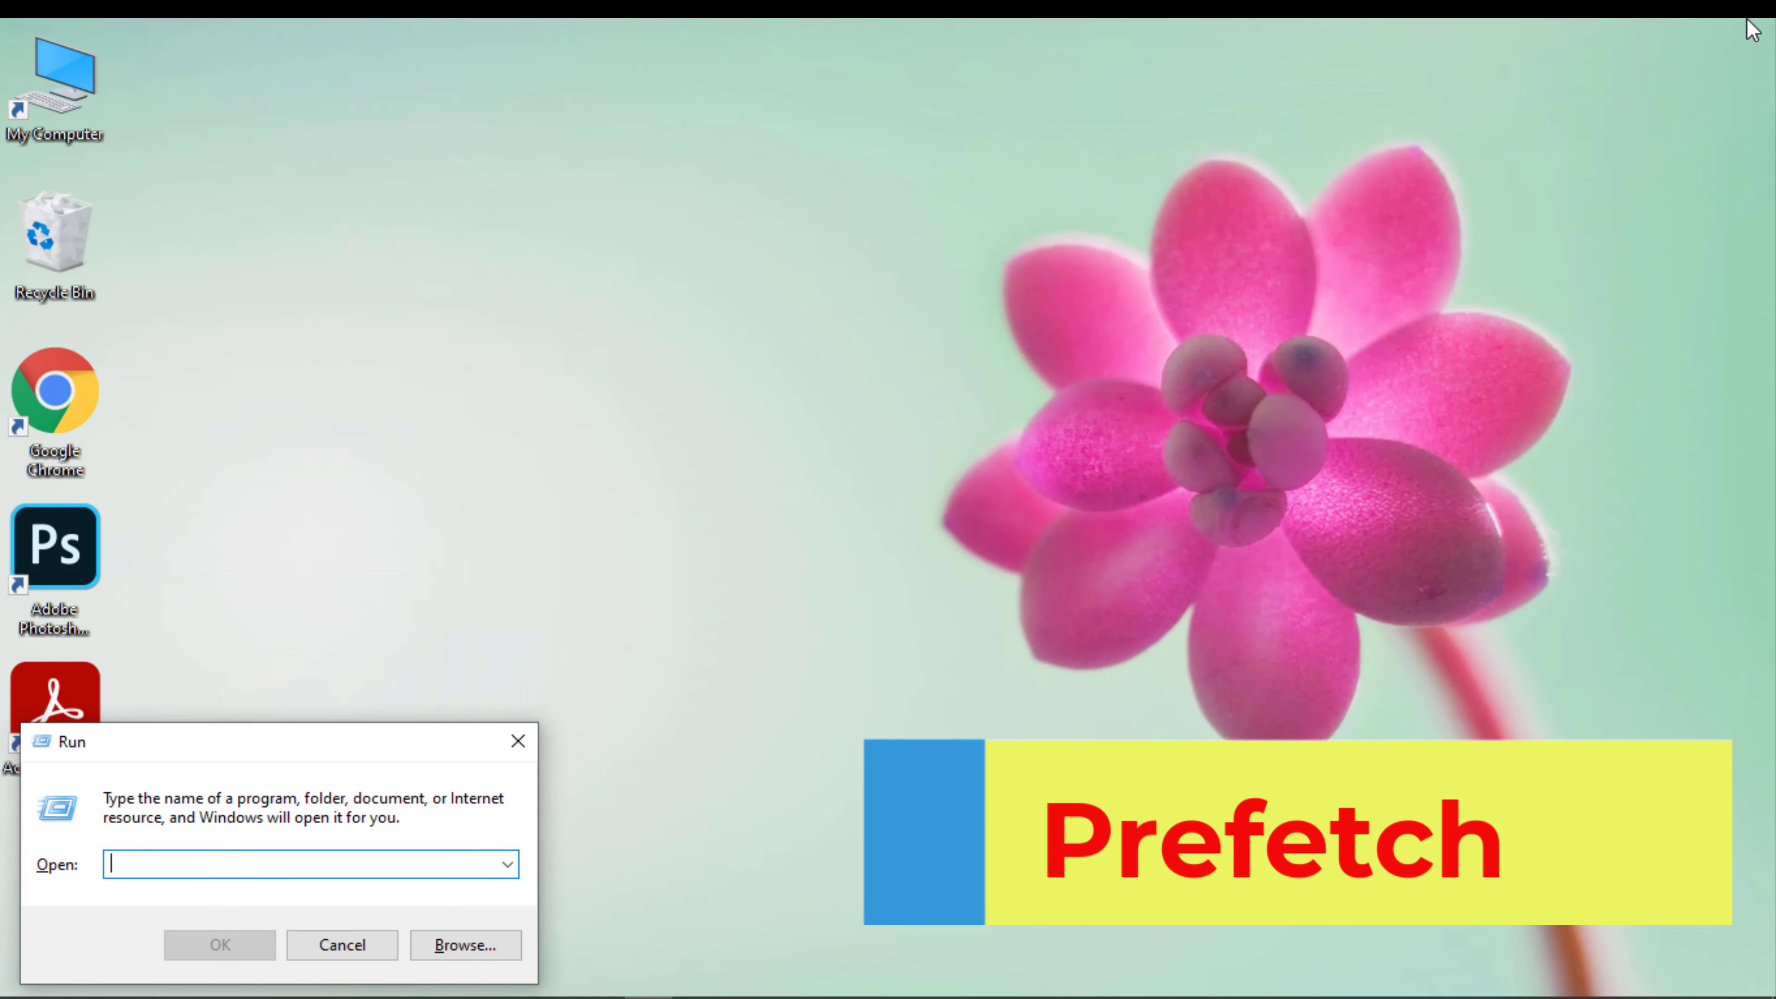
text(pref)
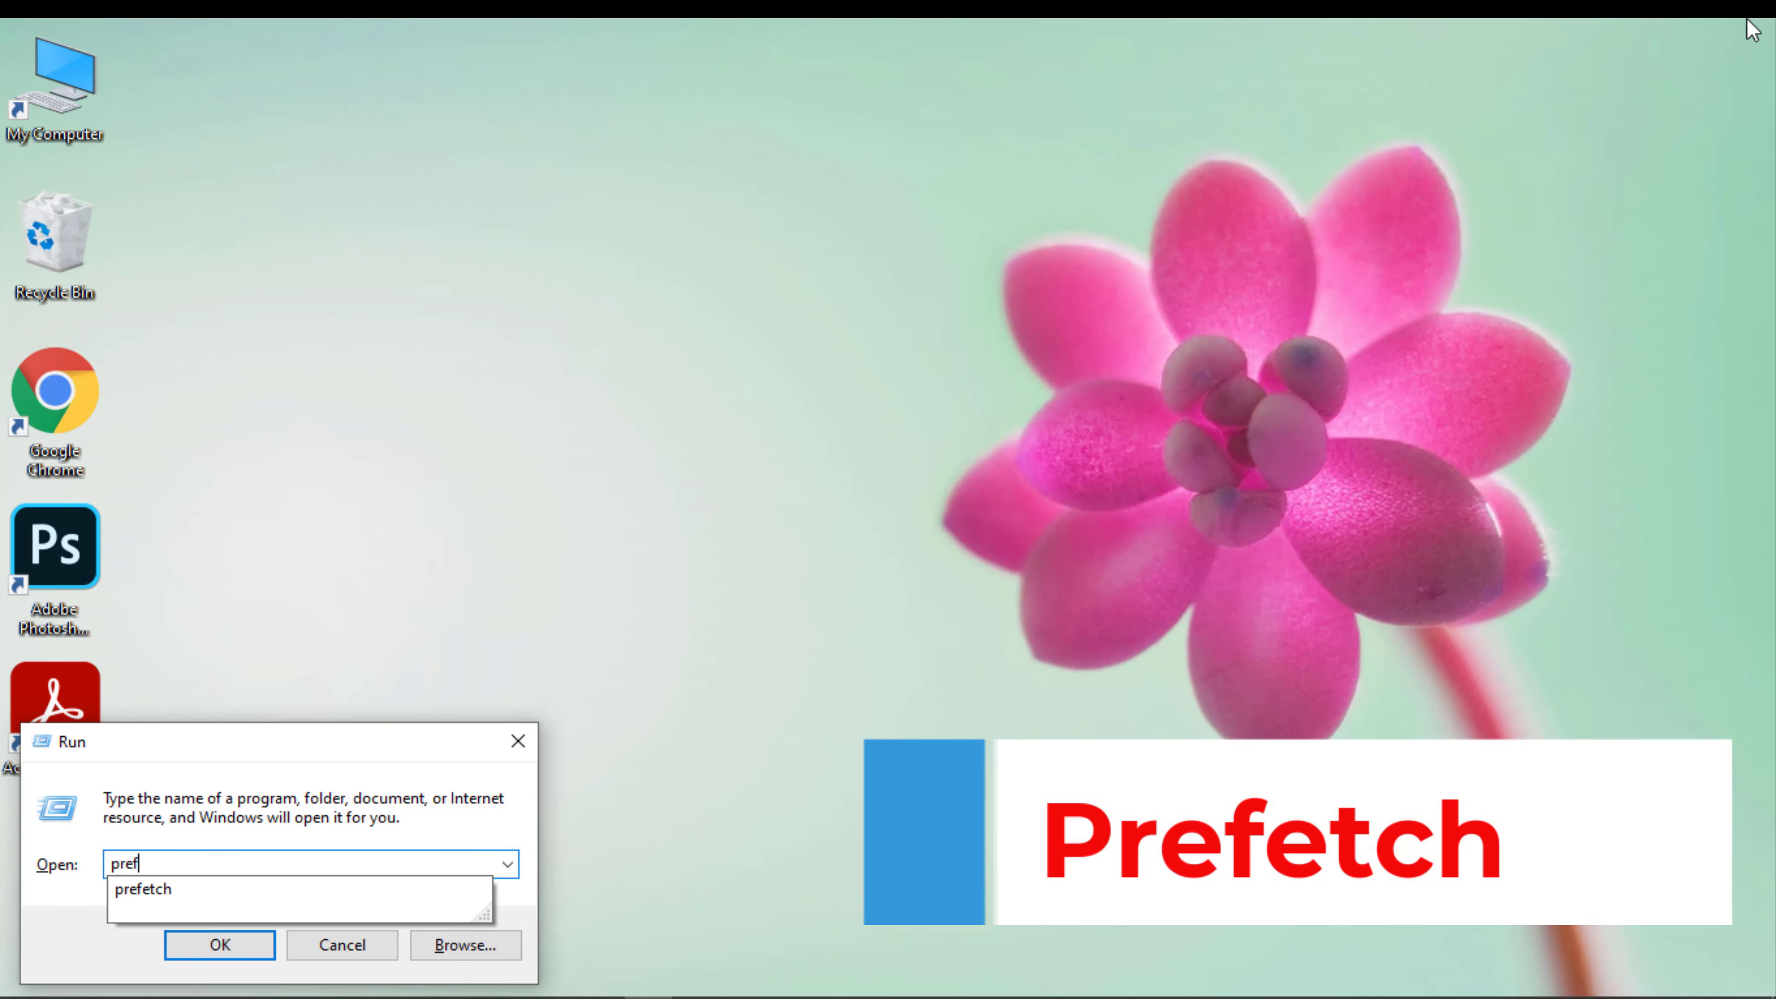
text(etch)
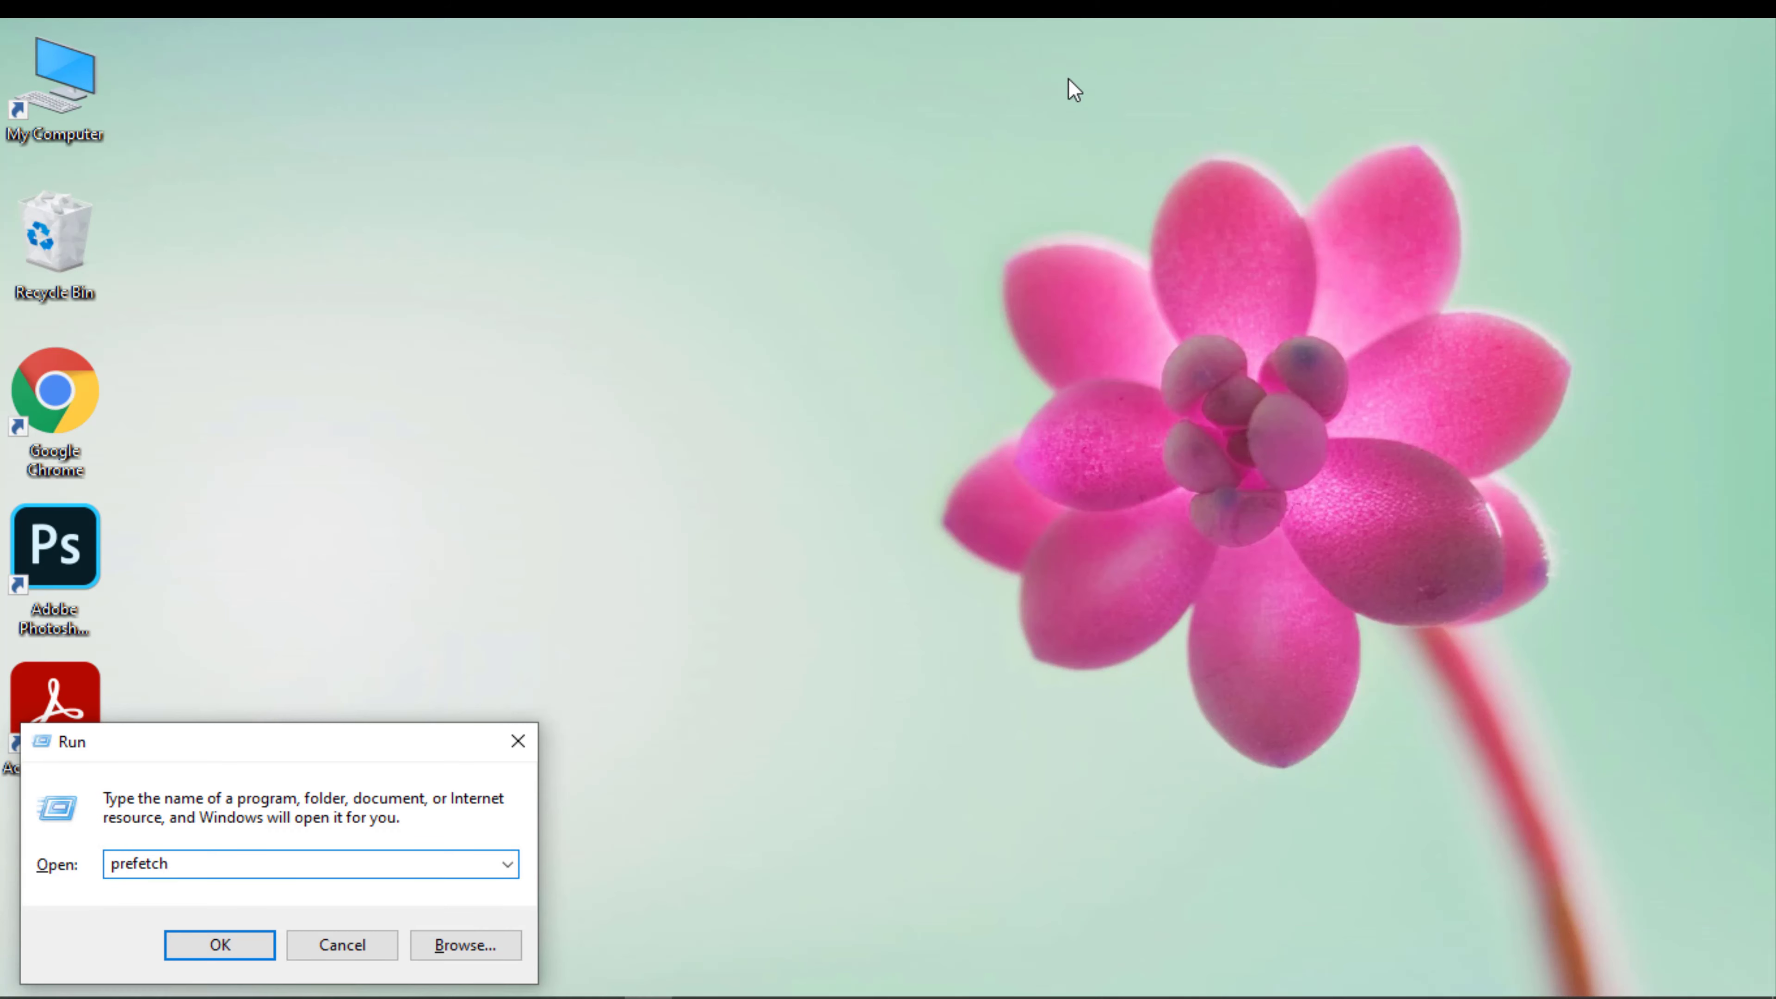
click(185, 952)
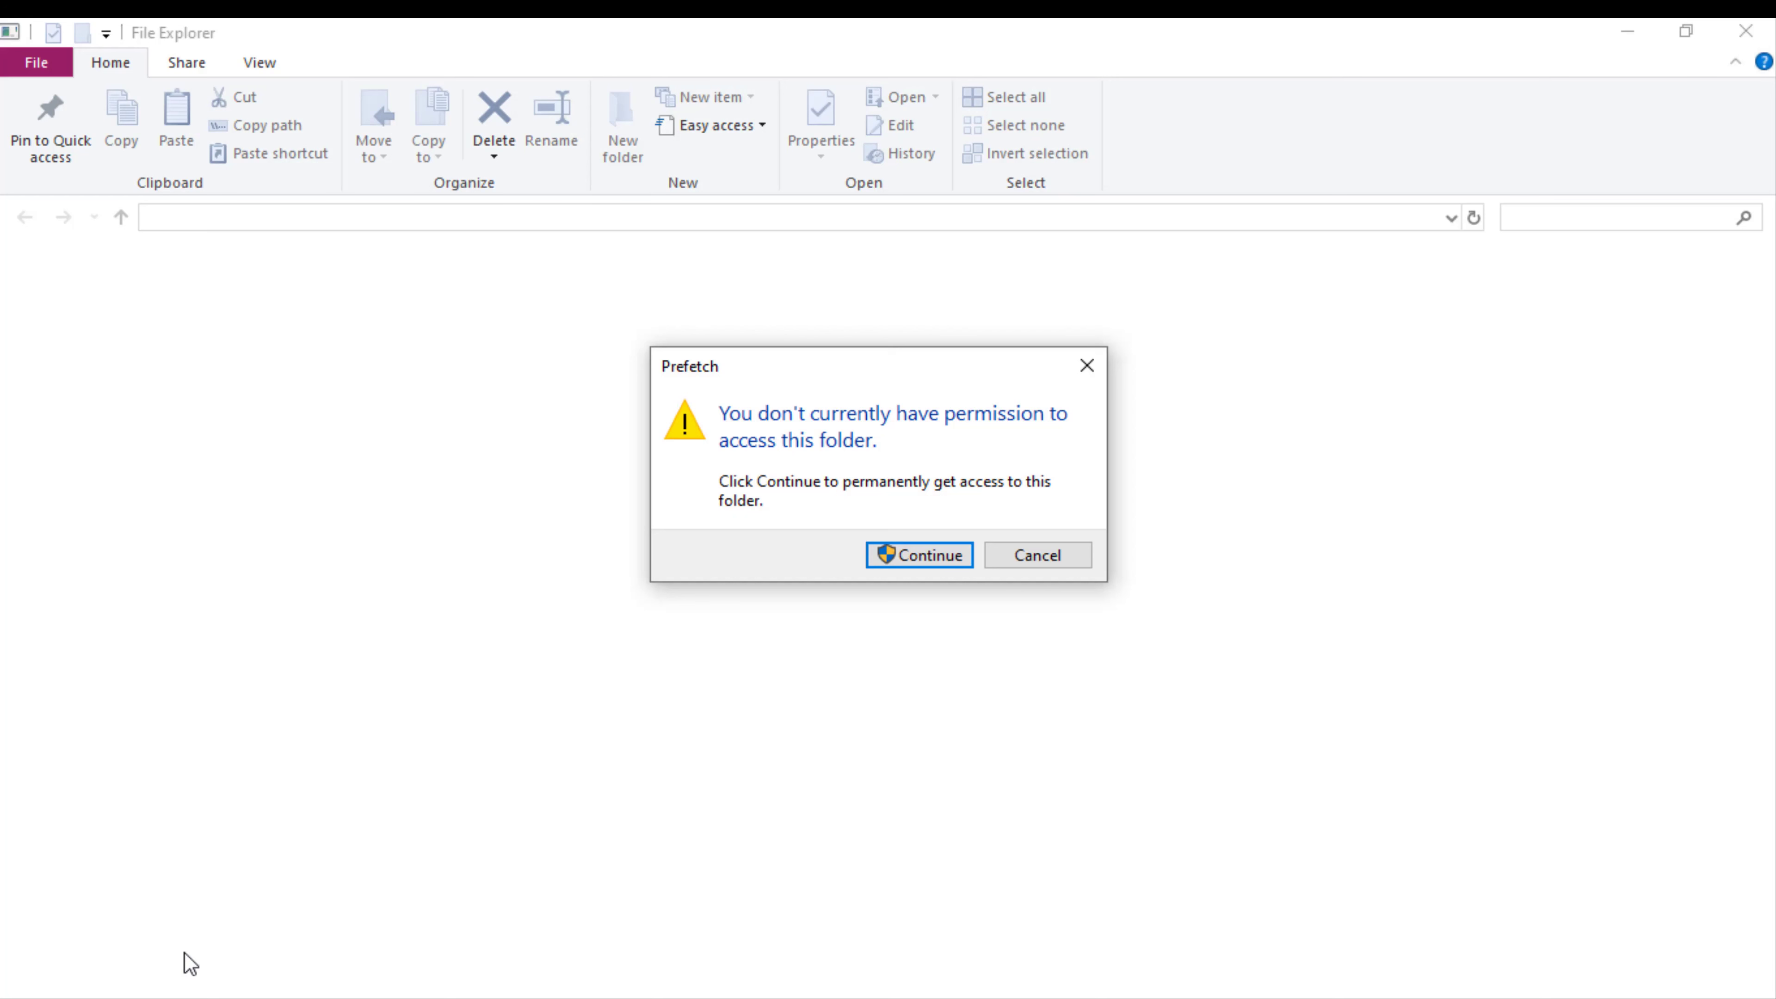
click(923, 556)
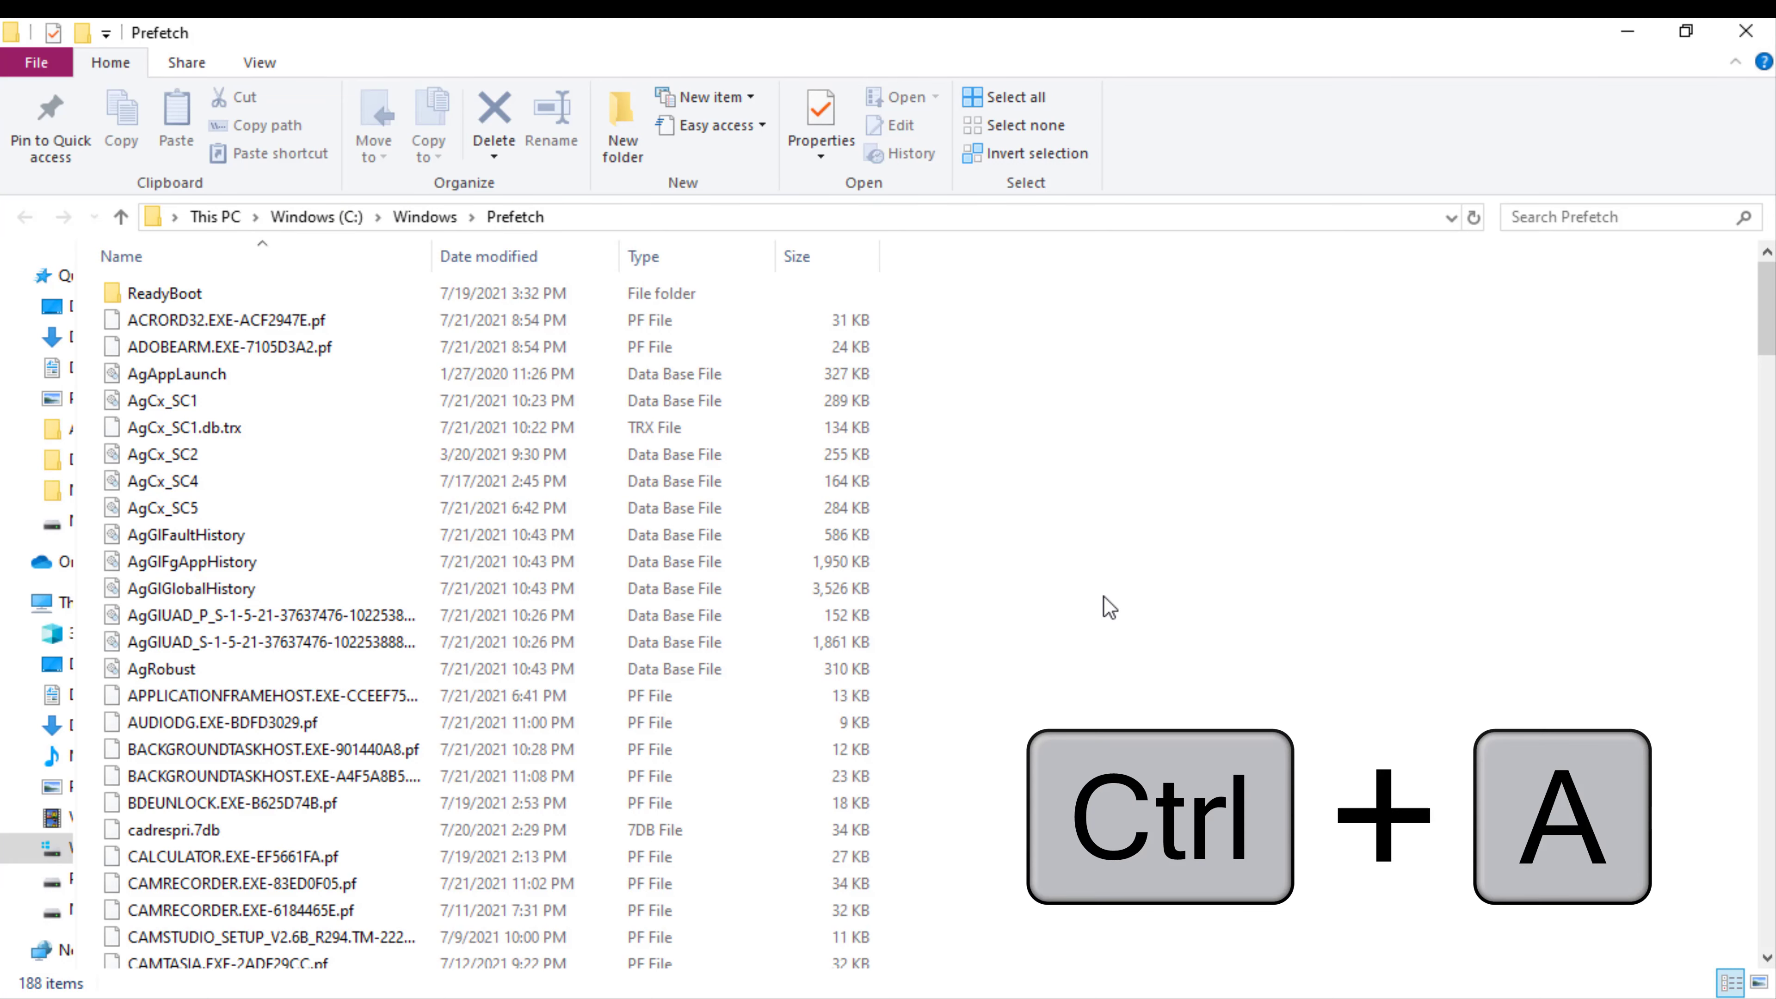
- Delete all items in the Prefetch folder and close its window
key(ctrl+a)
key(Delete)
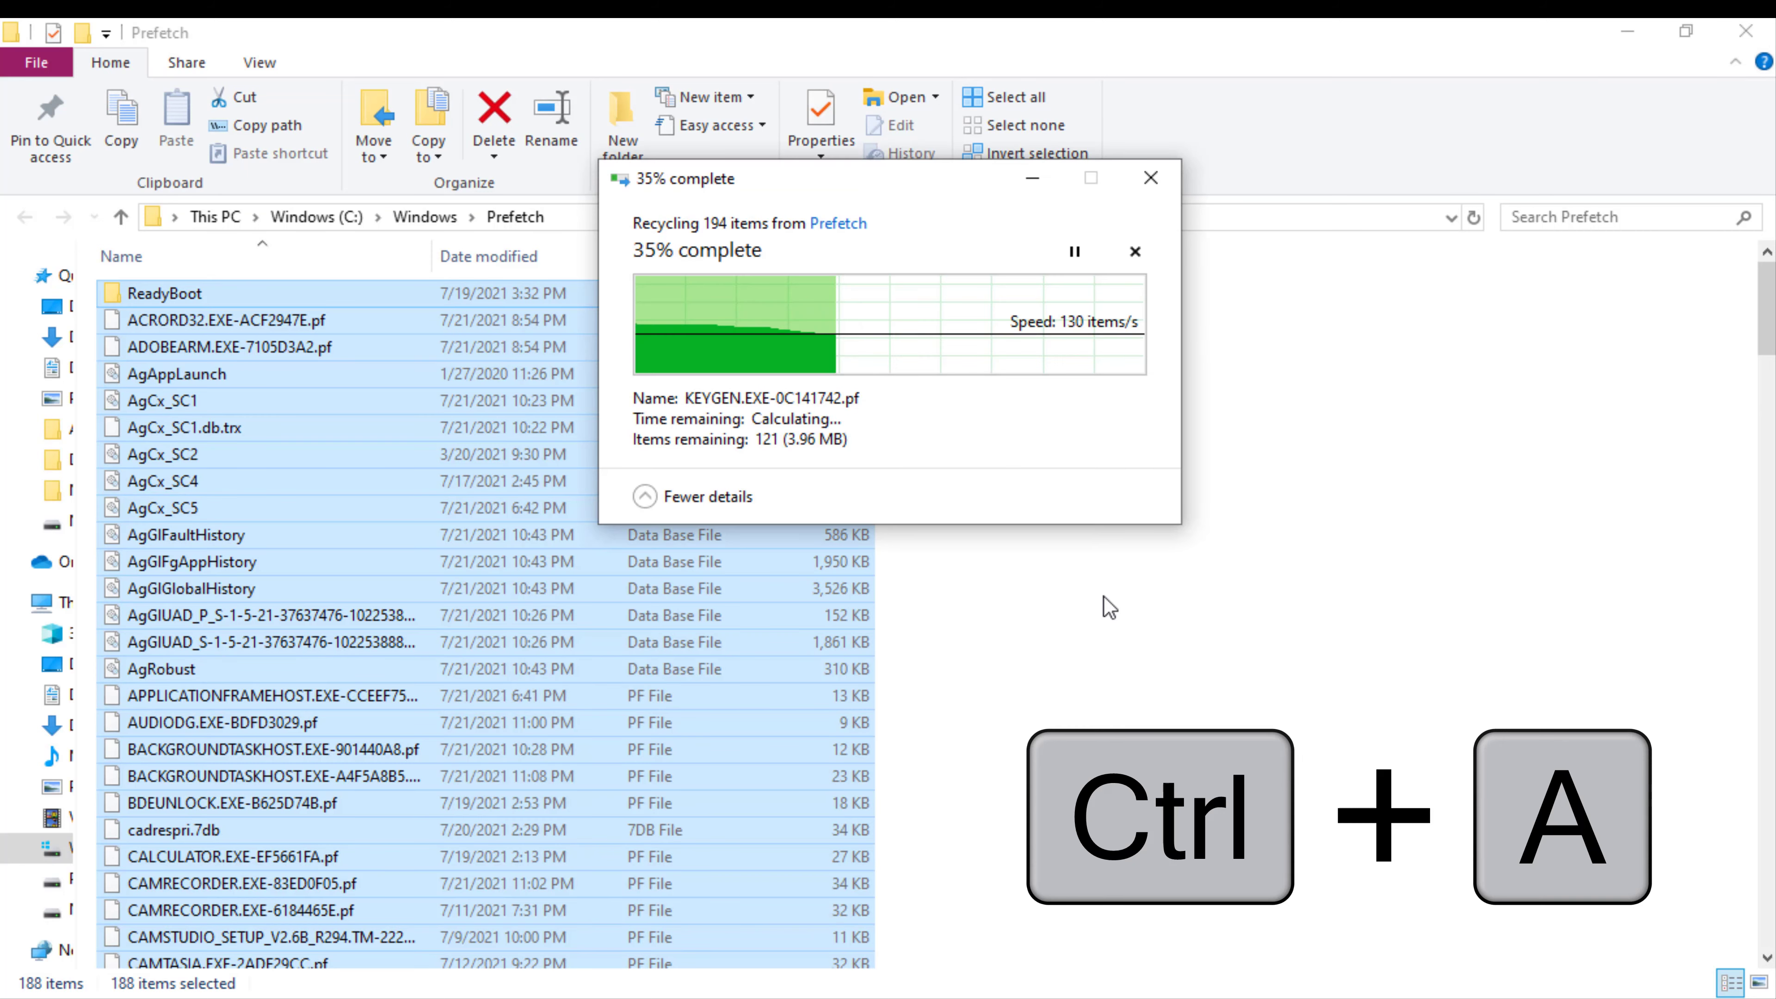
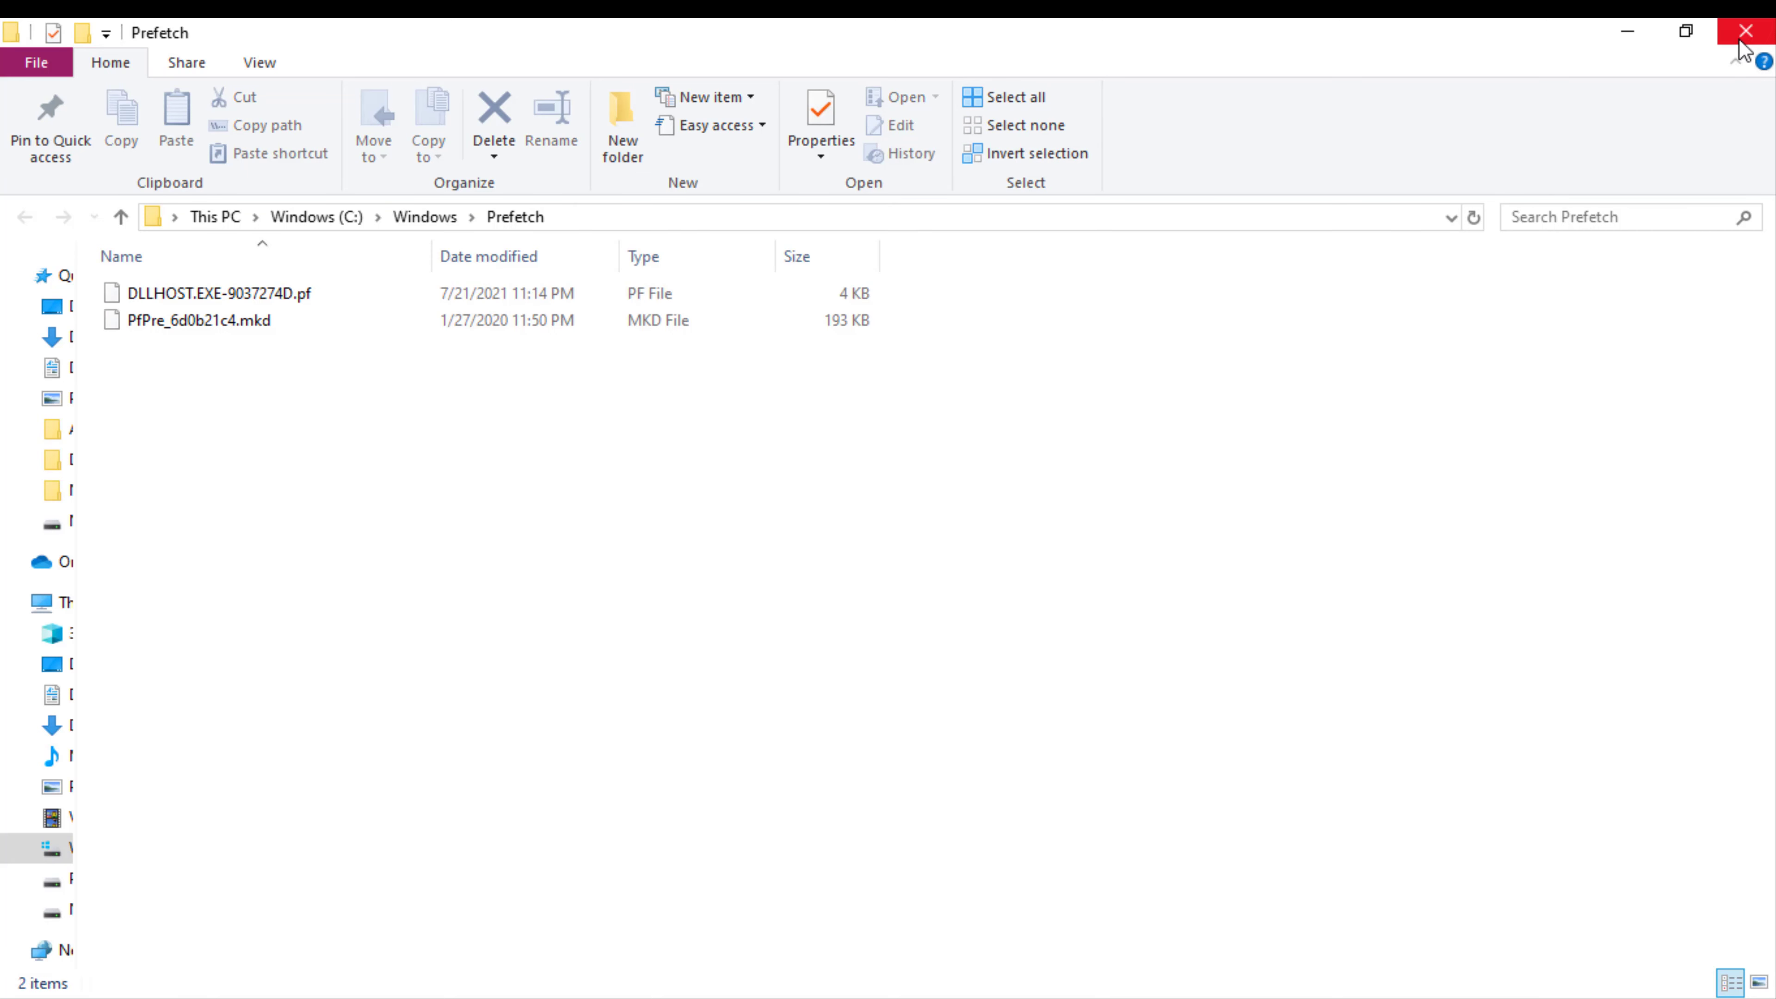
click(1740, 42)
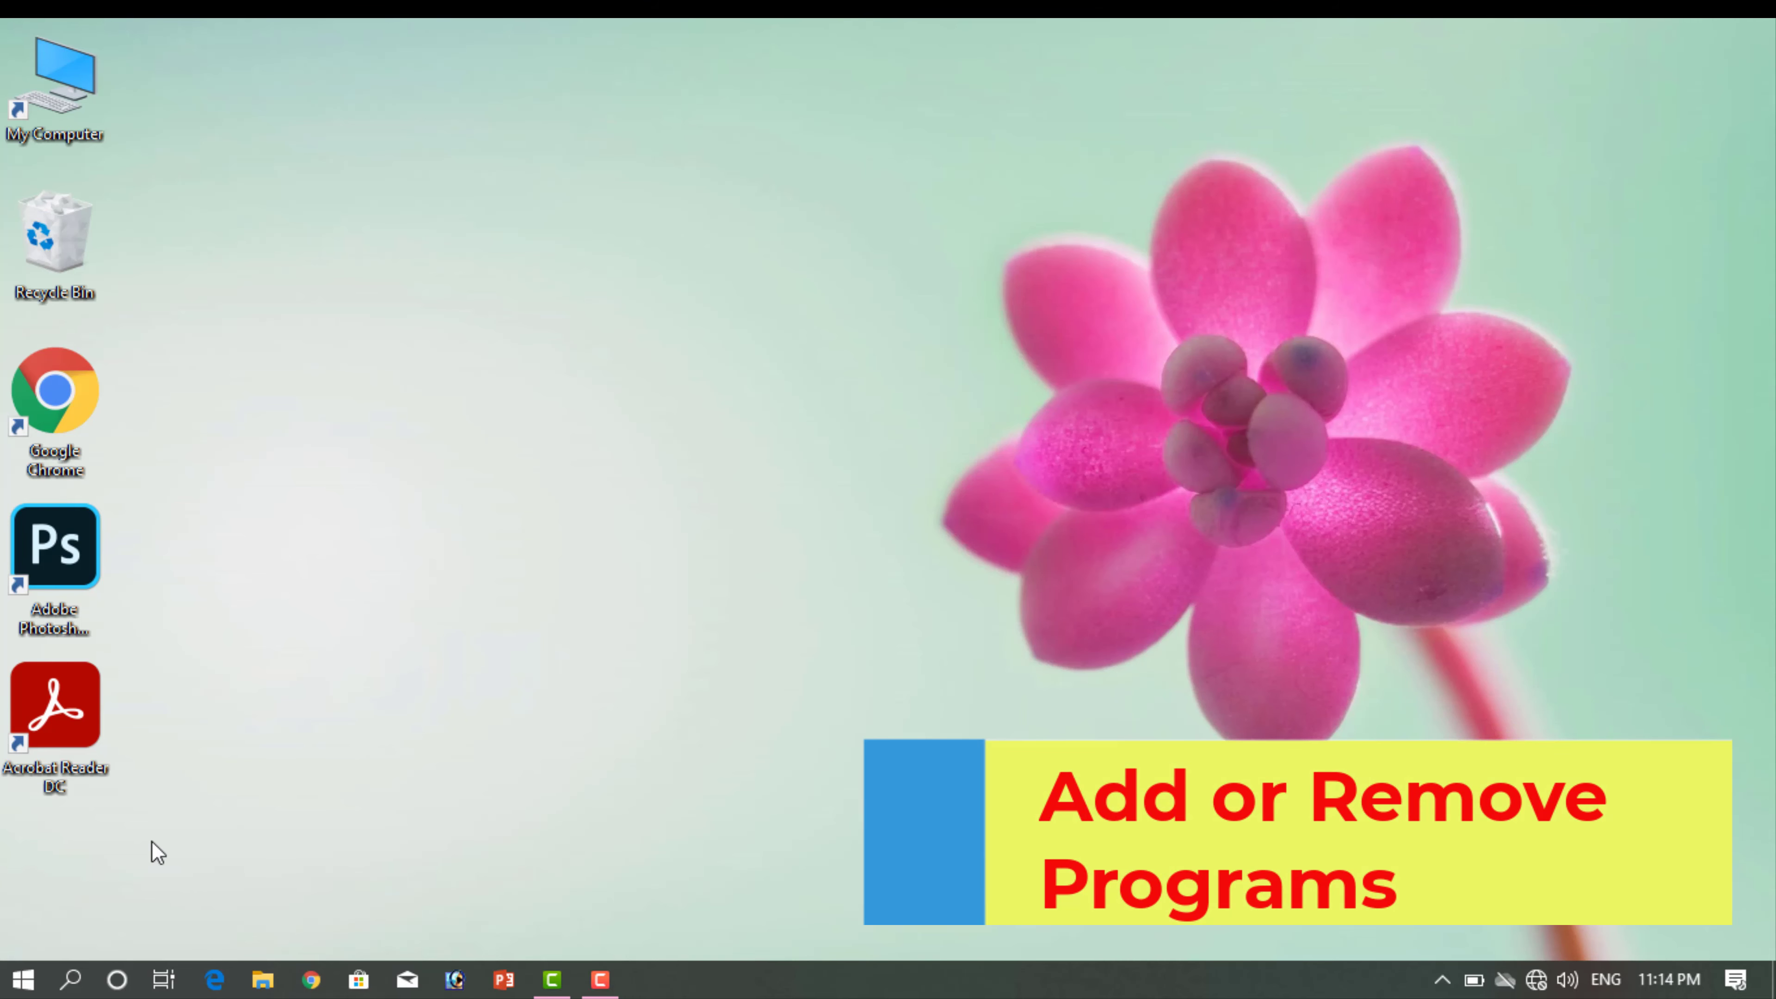
- Search Windows for "add or" and open the Add or remove programs settings
click(70, 986)
text(add or)
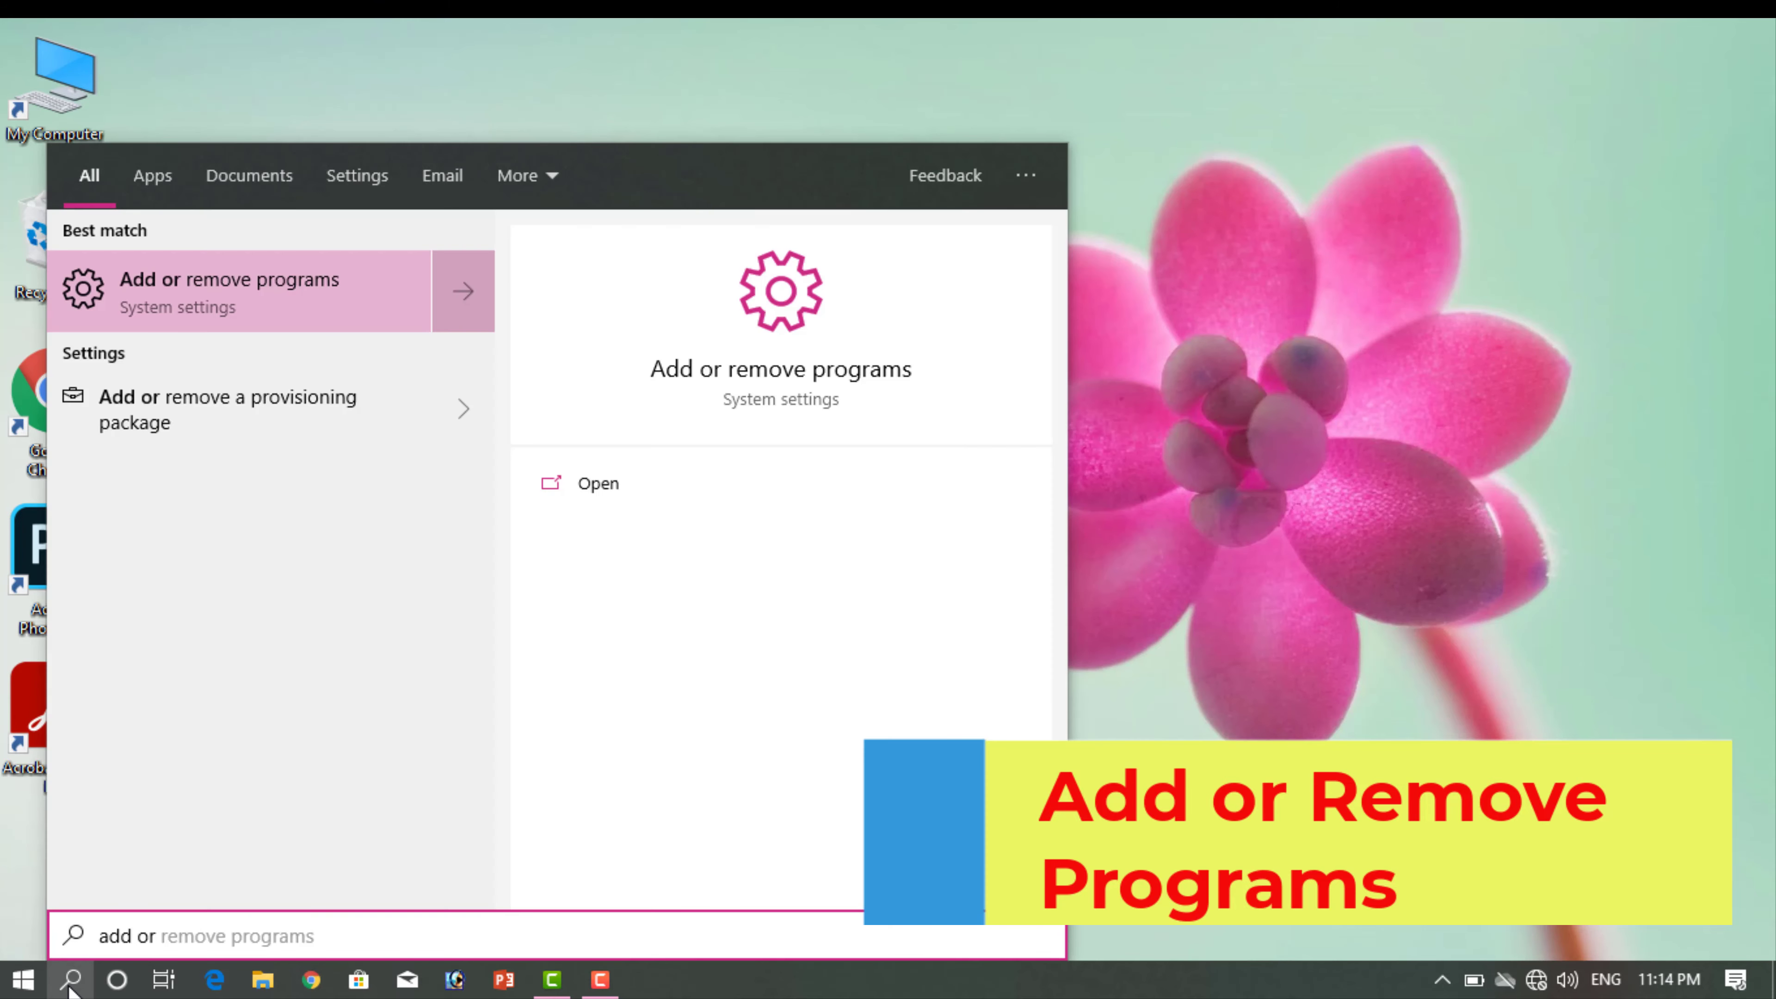
click(217, 281)
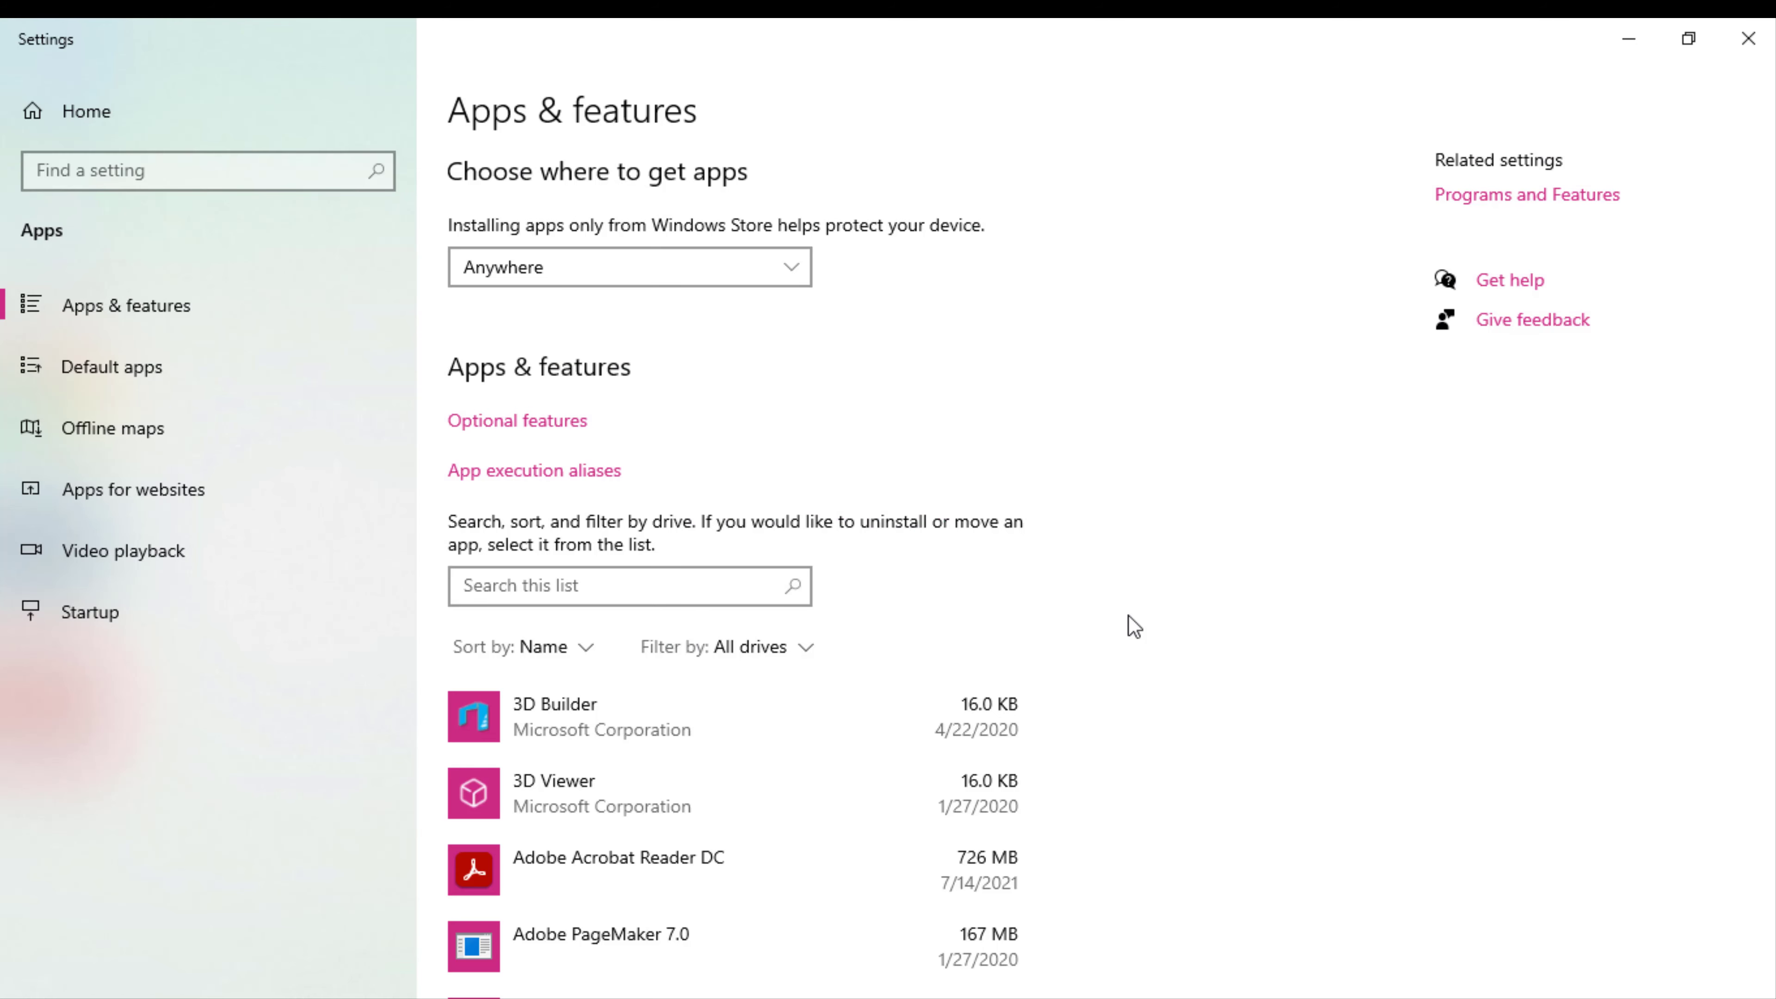
- Uninstall Bonjour from the installed apps list and close the settings window
scroll(1133, 626, down, 4)
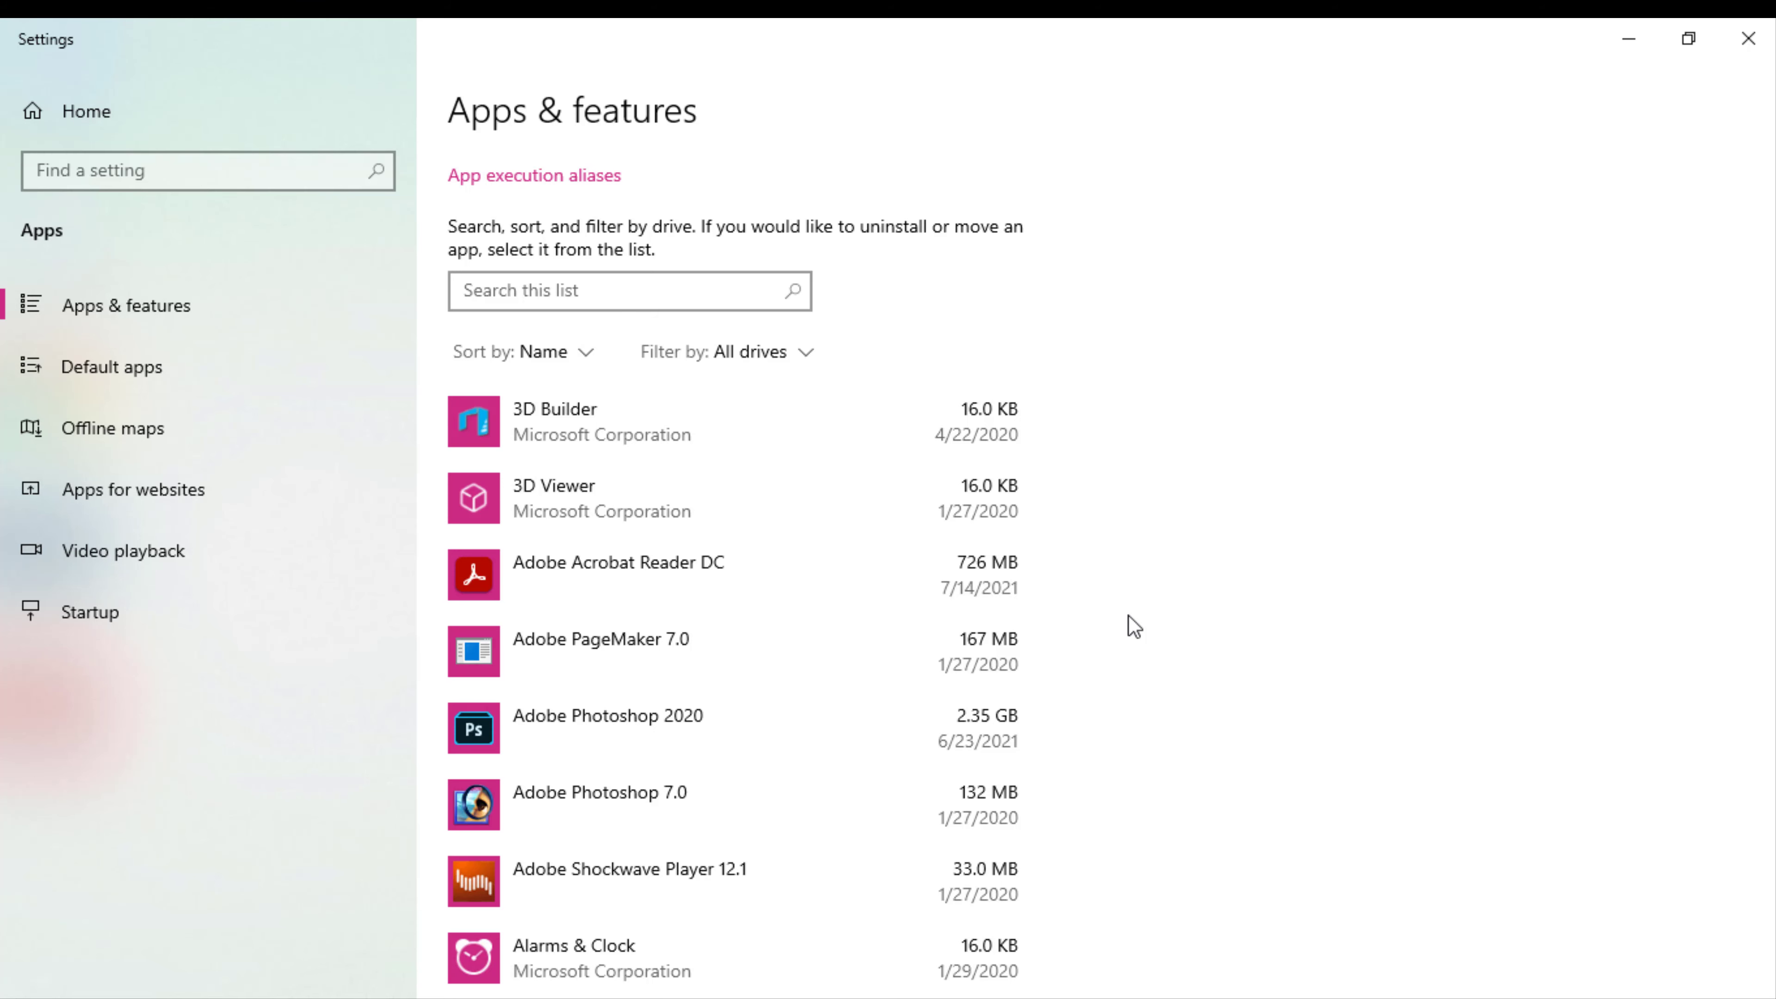
scroll(1134, 626, up, 2)
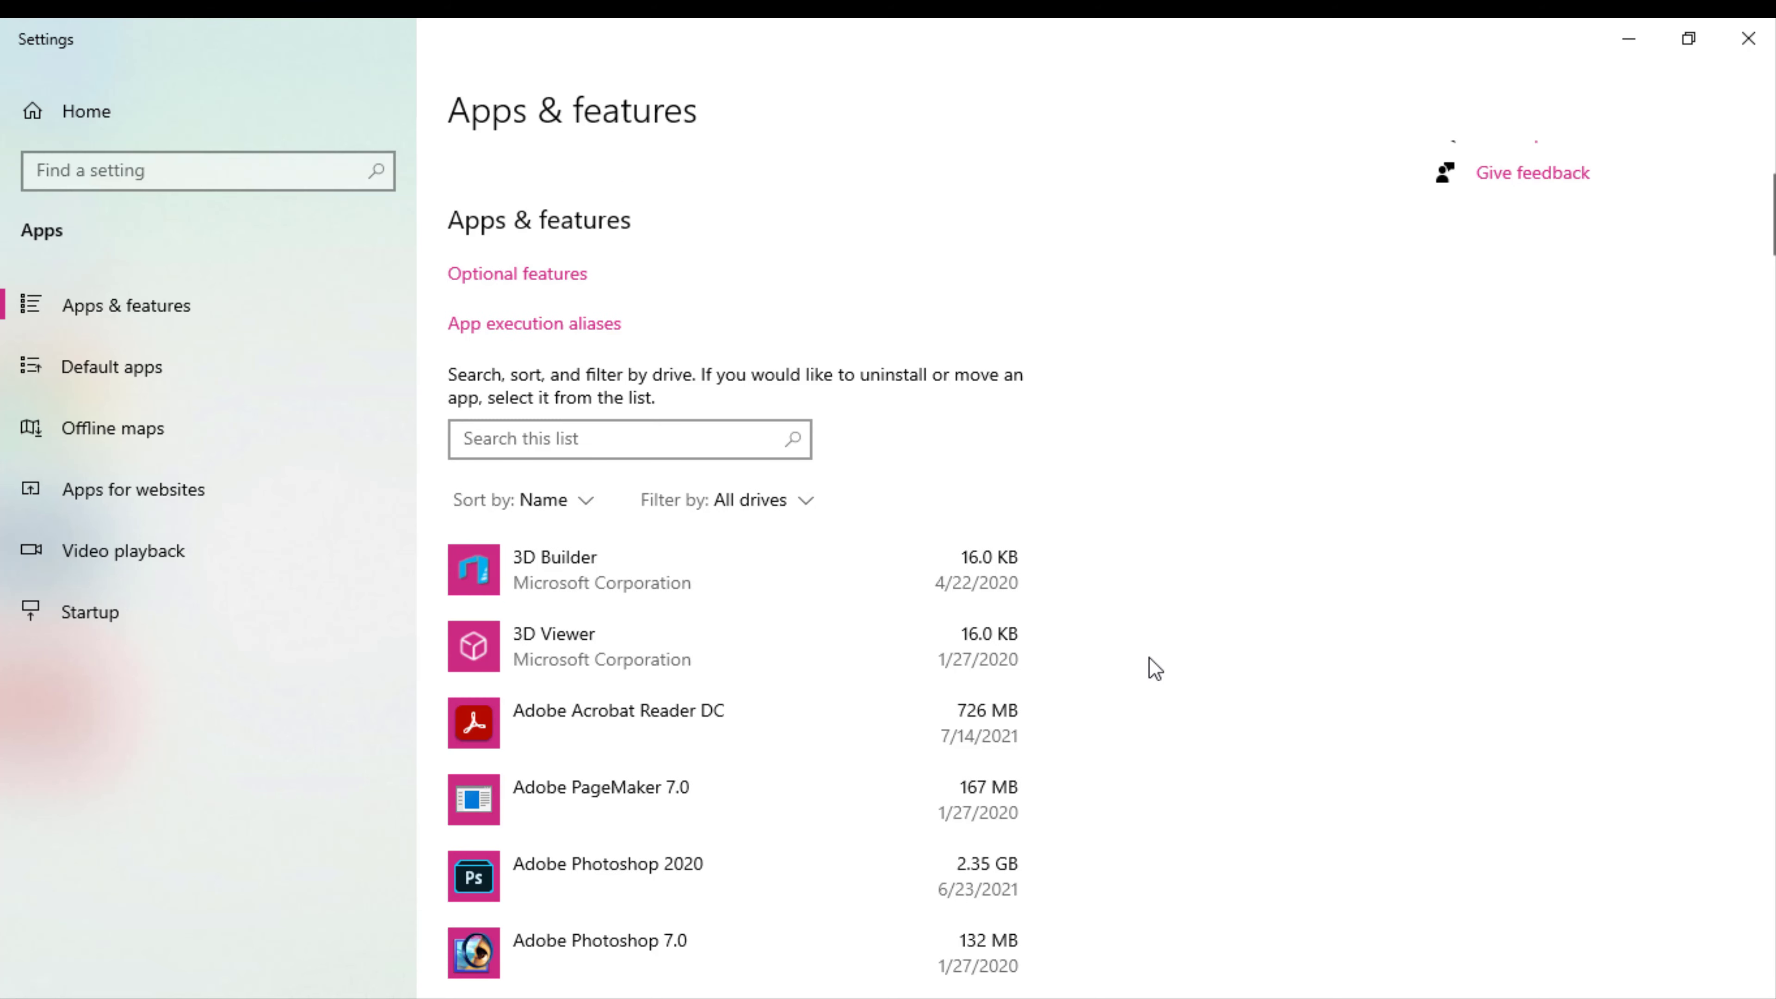
scroll(1155, 668, down, 6)
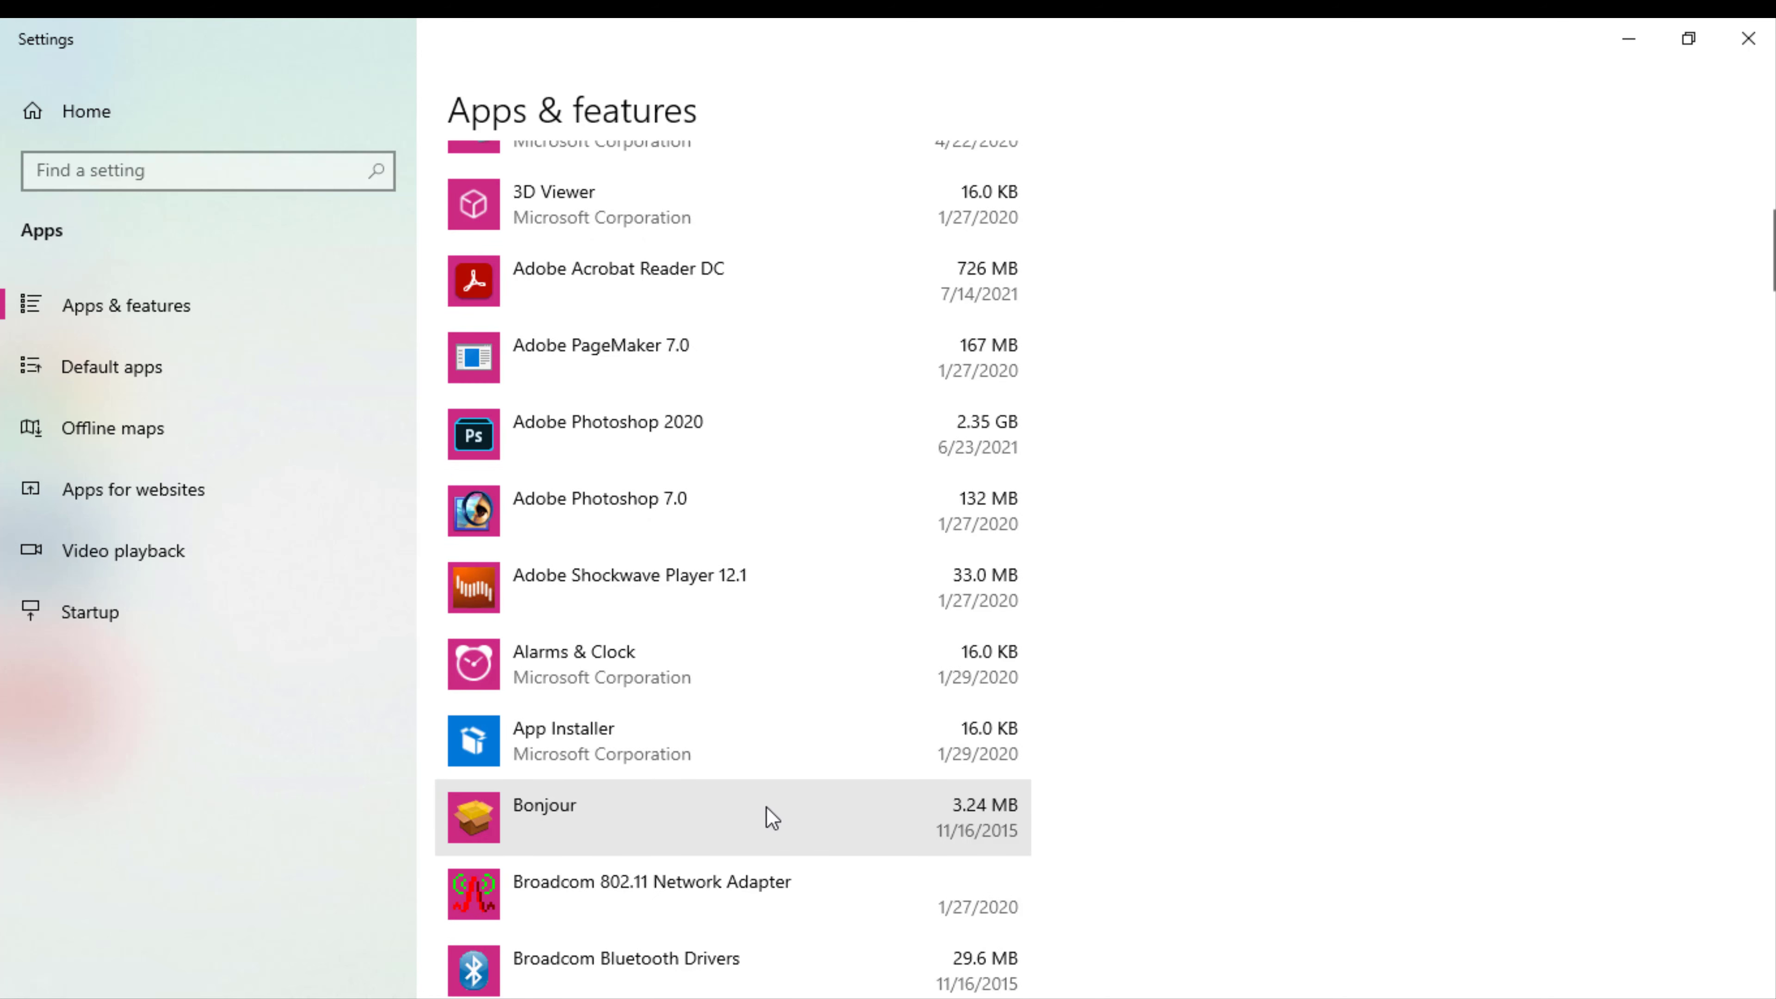
click(622, 828)
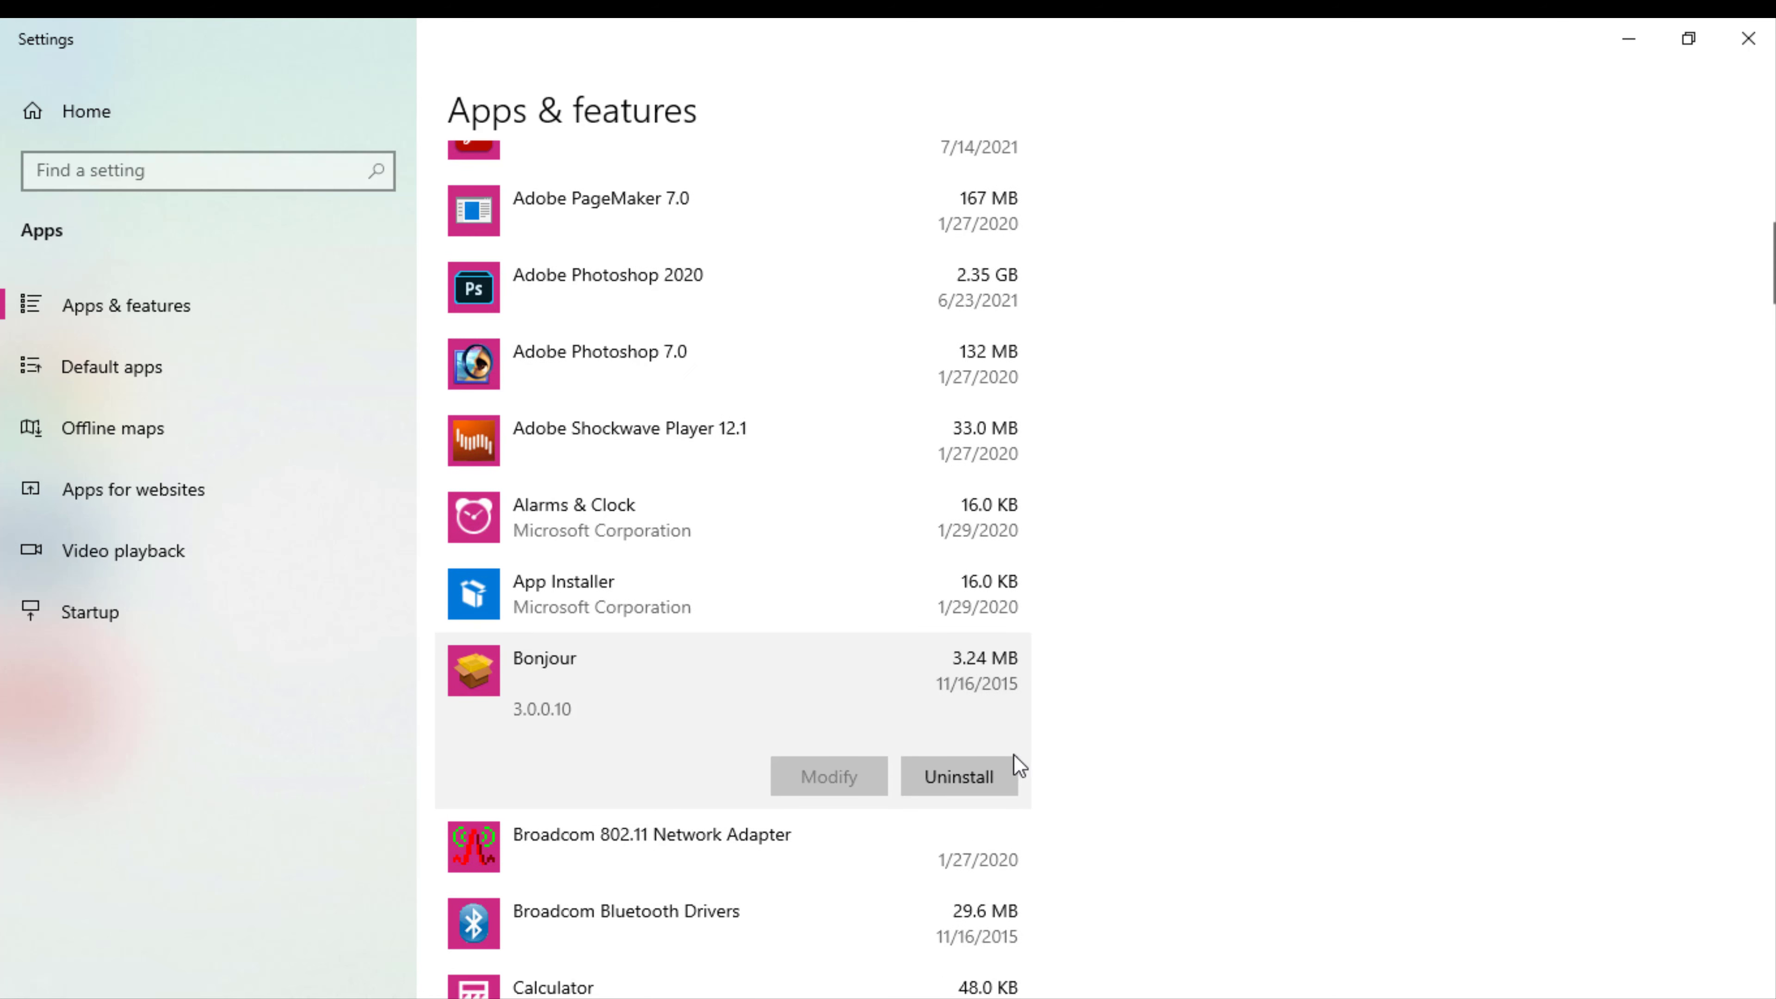
click(940, 777)
click(1080, 719)
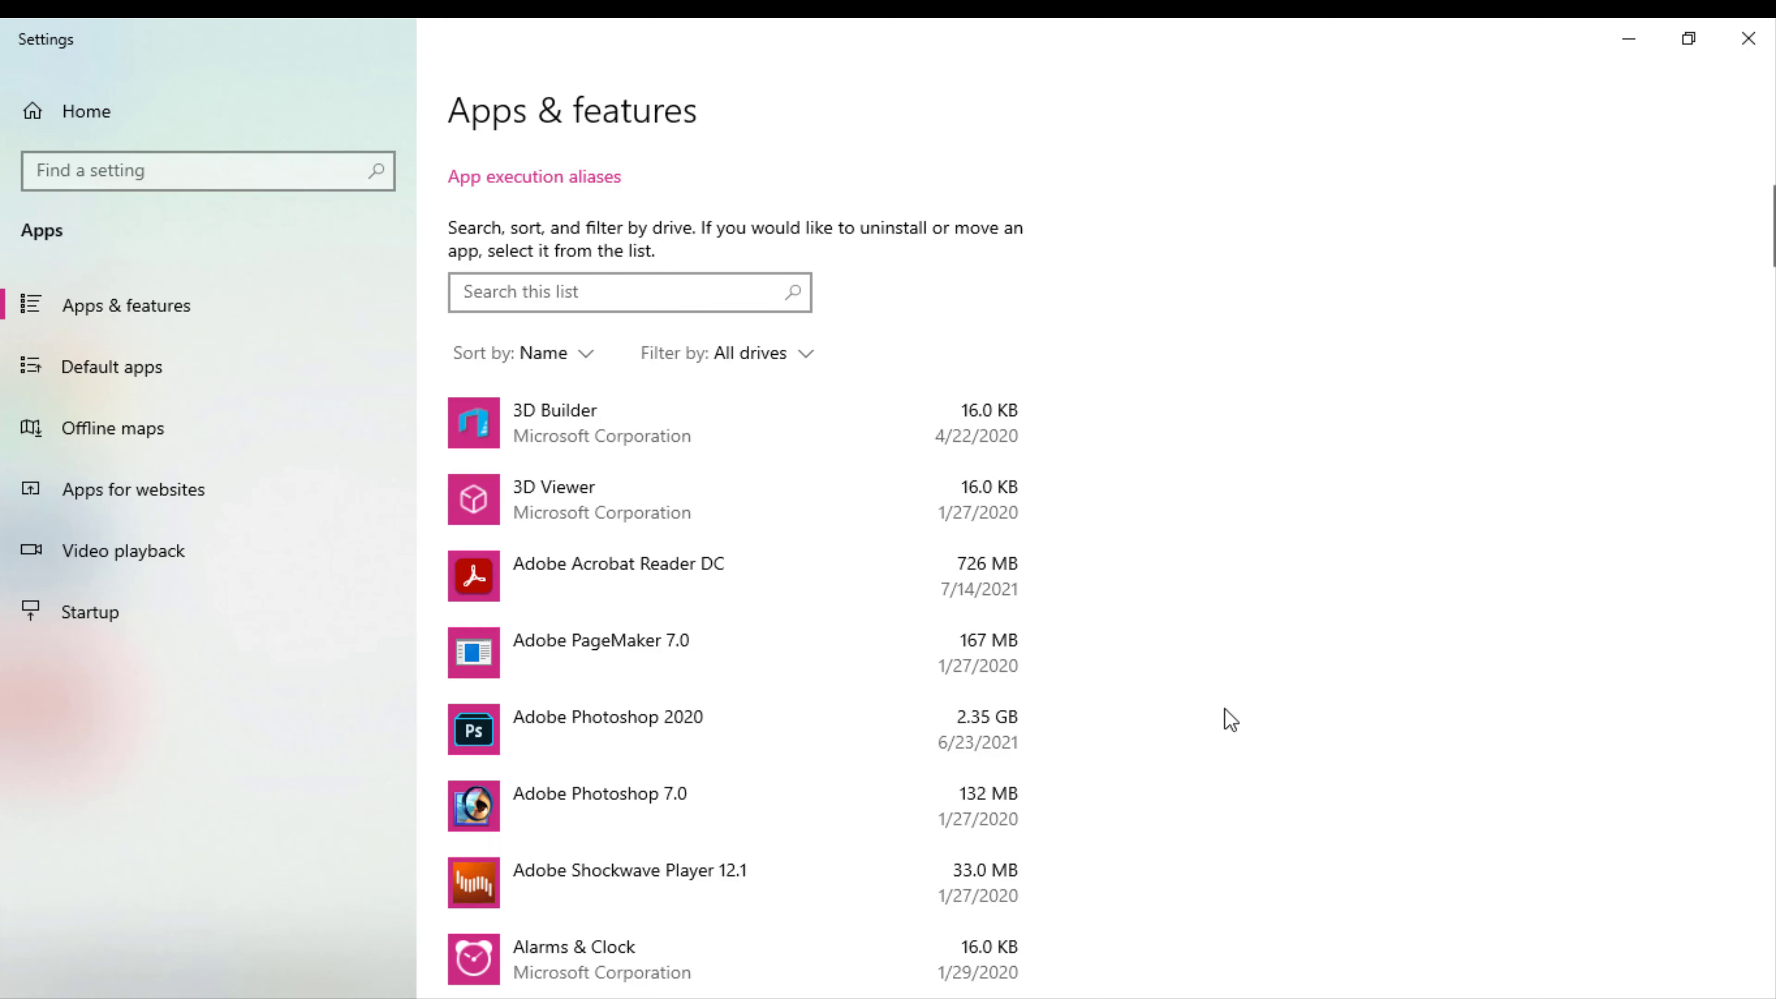
click(1748, 38)
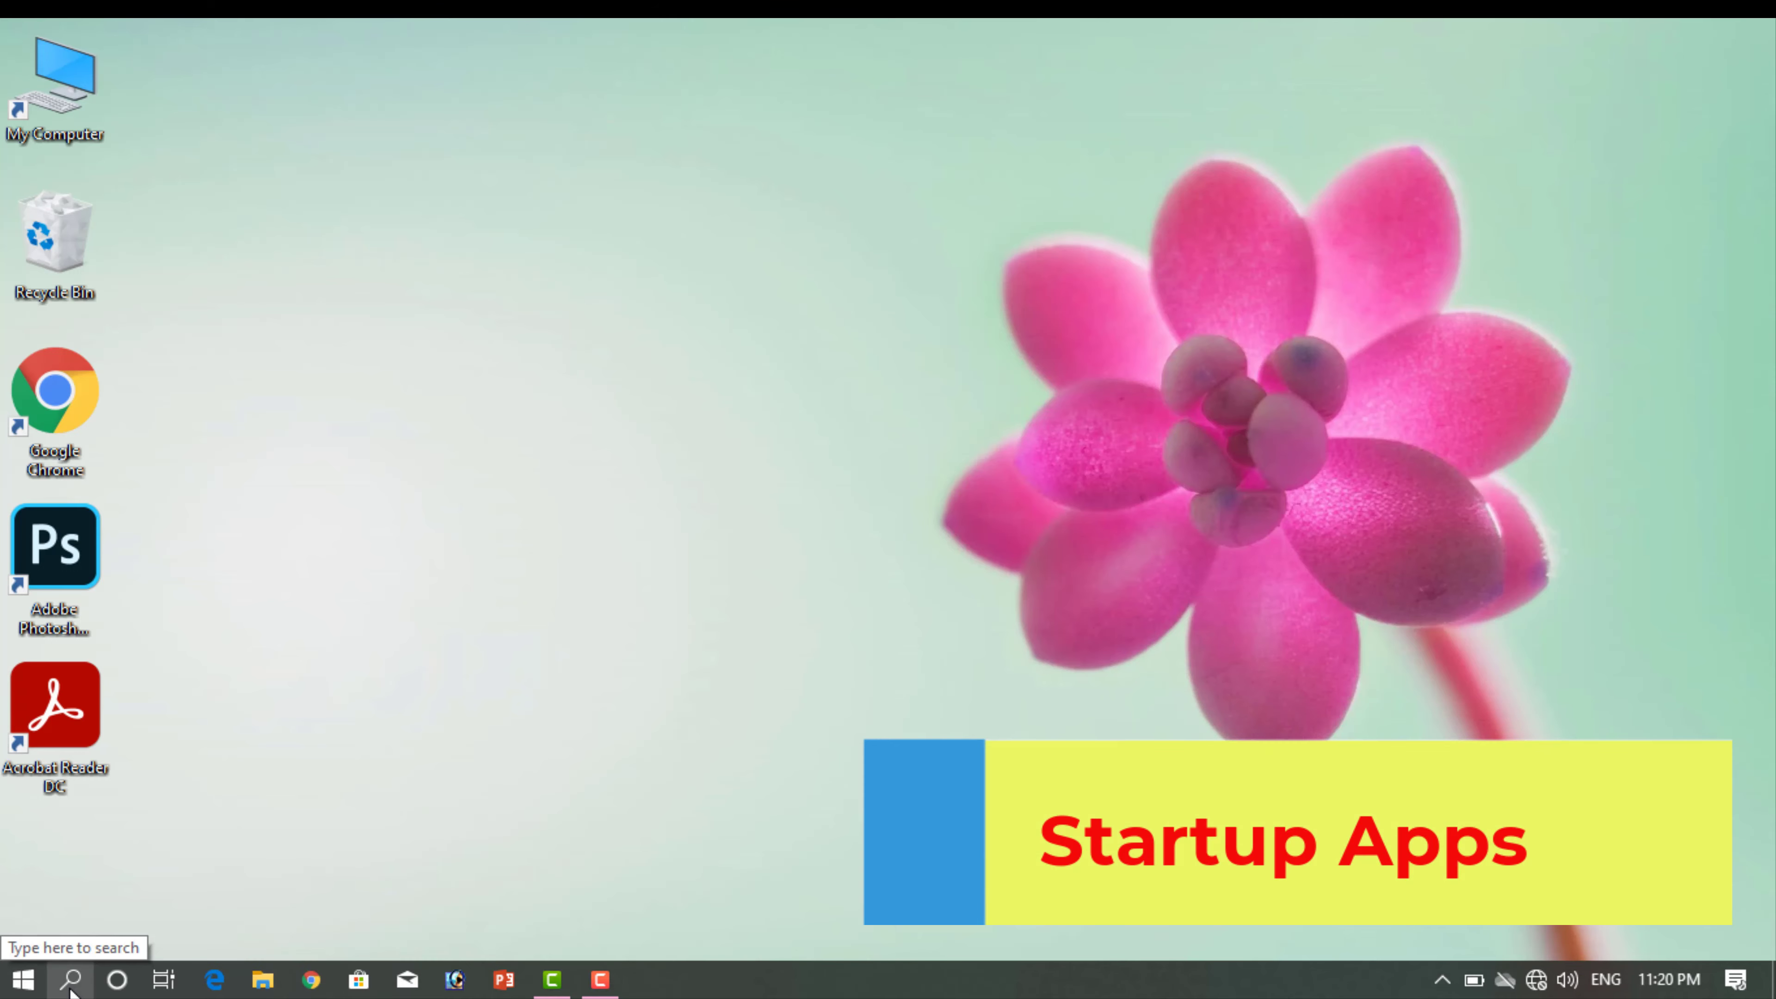
- Search Windows for "startup" and open the Startup Apps settings
click(69, 979)
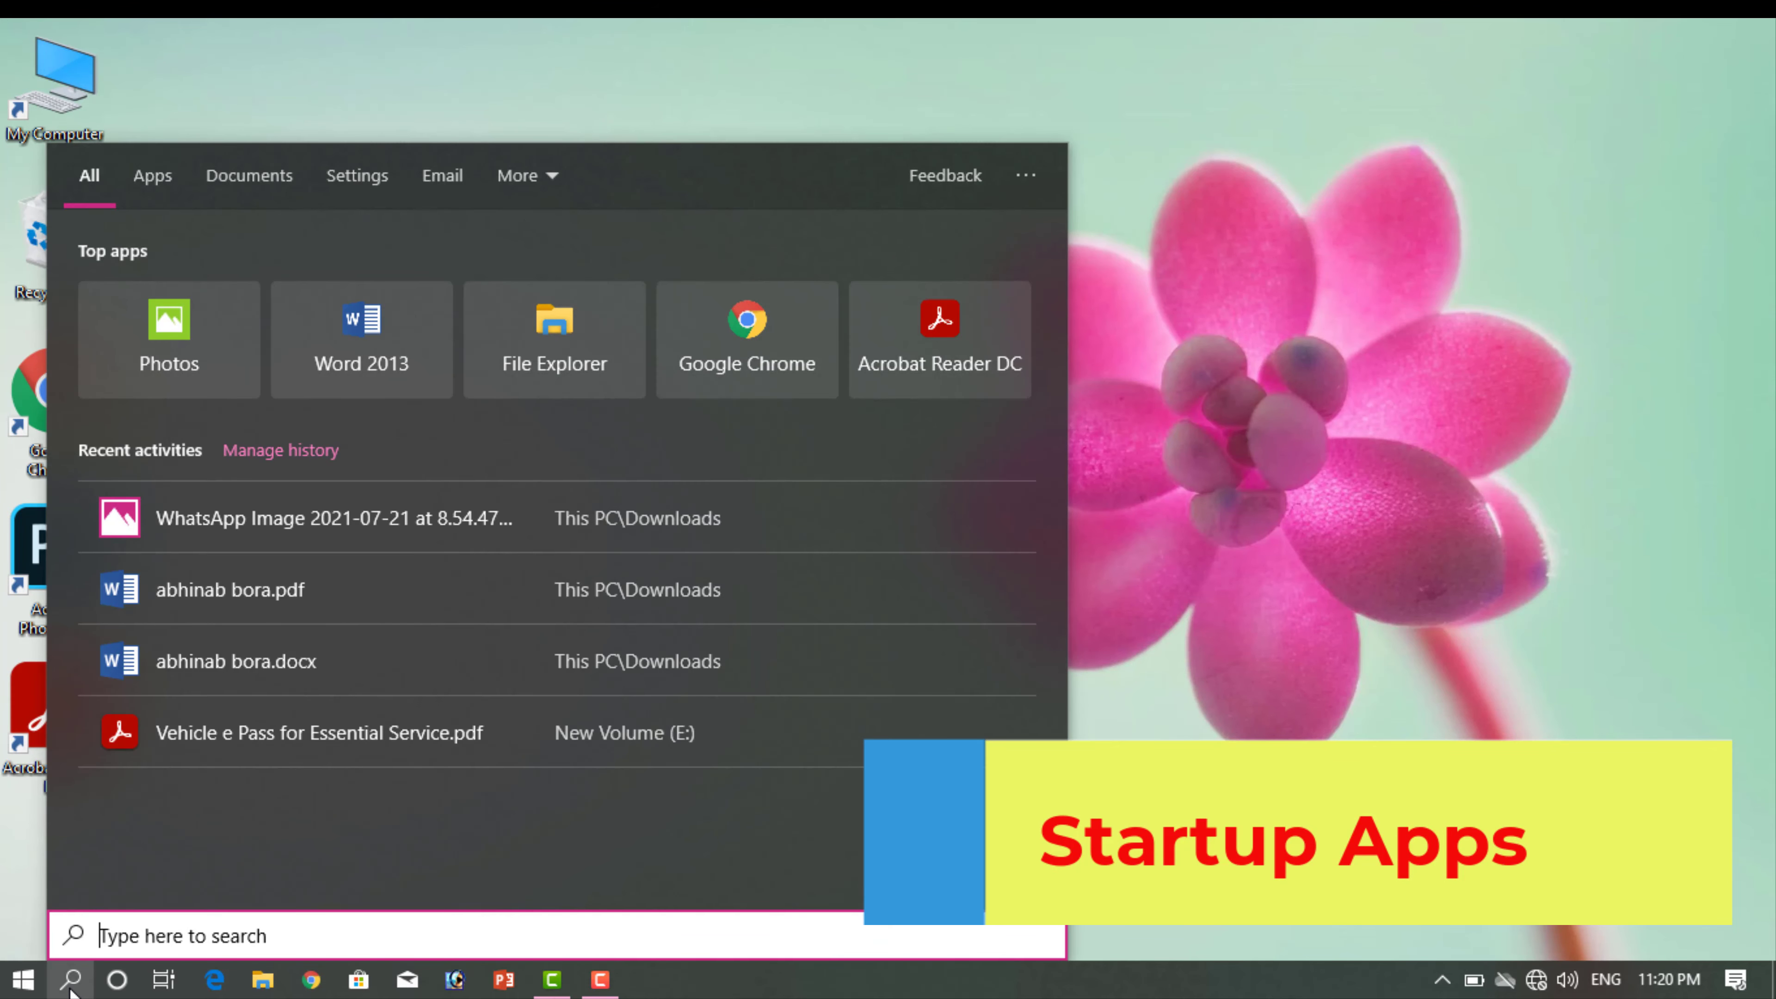
text(startup)
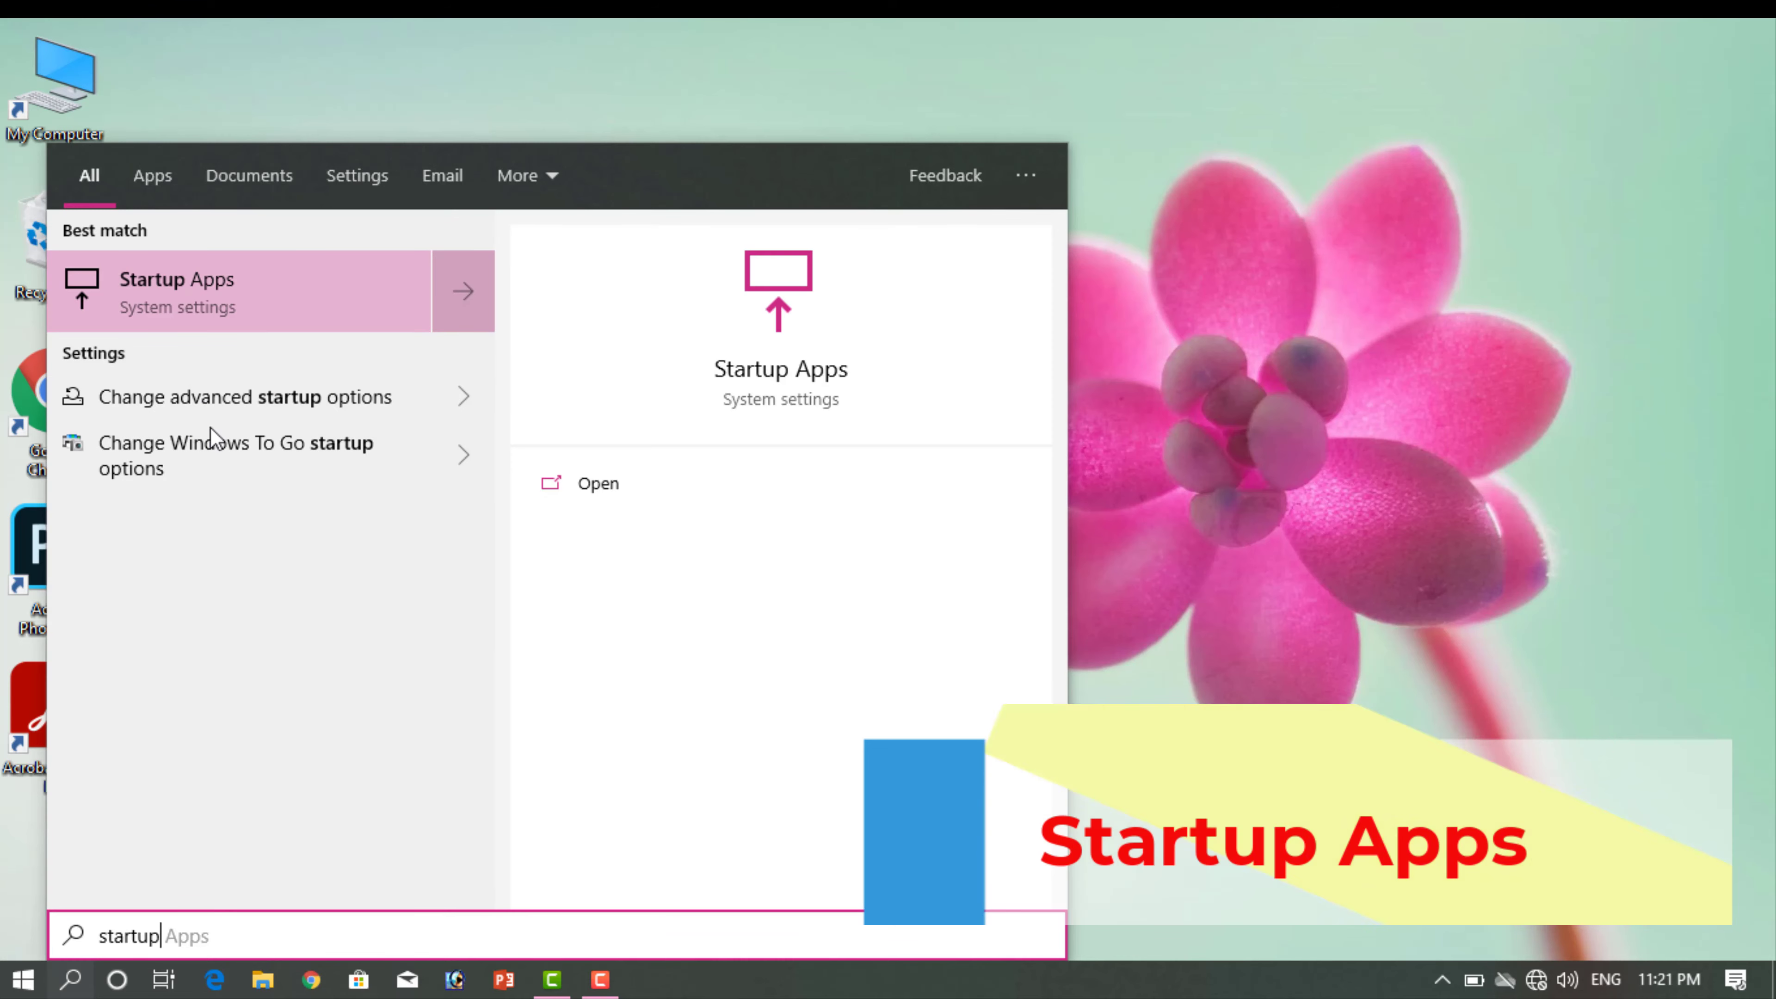
click(206, 290)
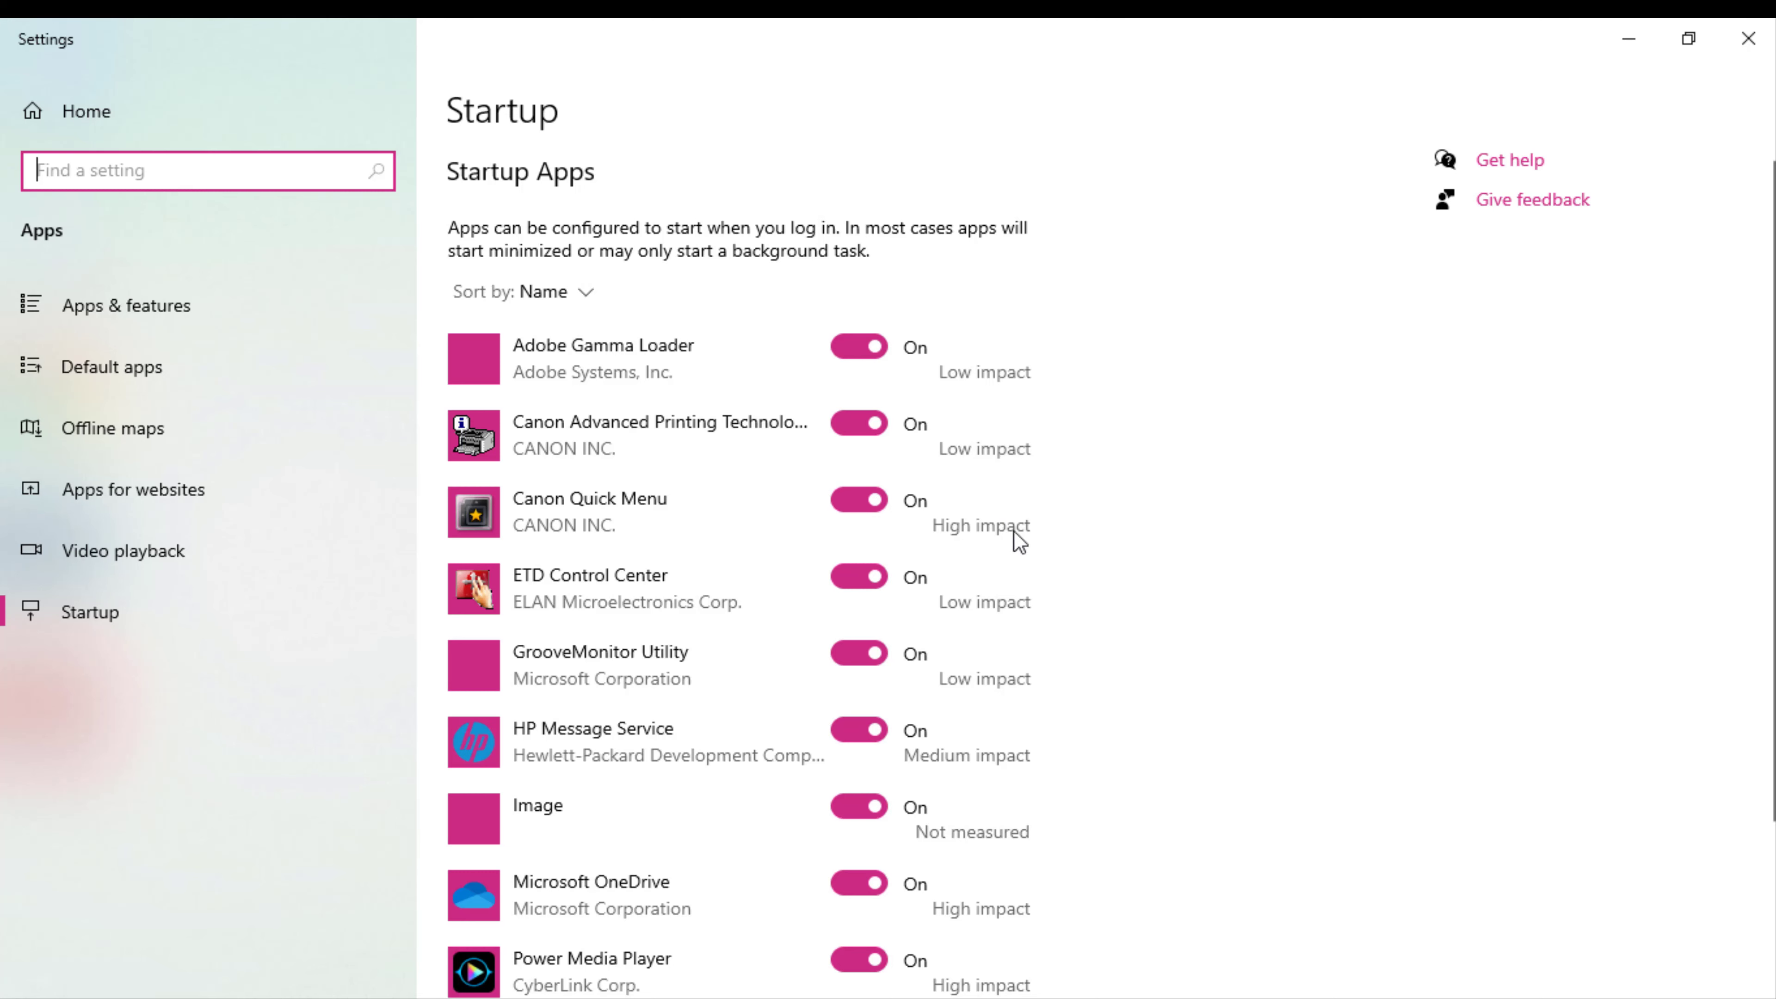
- Turn off automatic startup for every listed app from Adobe Gamma Loader through Microsoft OneDrive and close the settings window
click(903, 493)
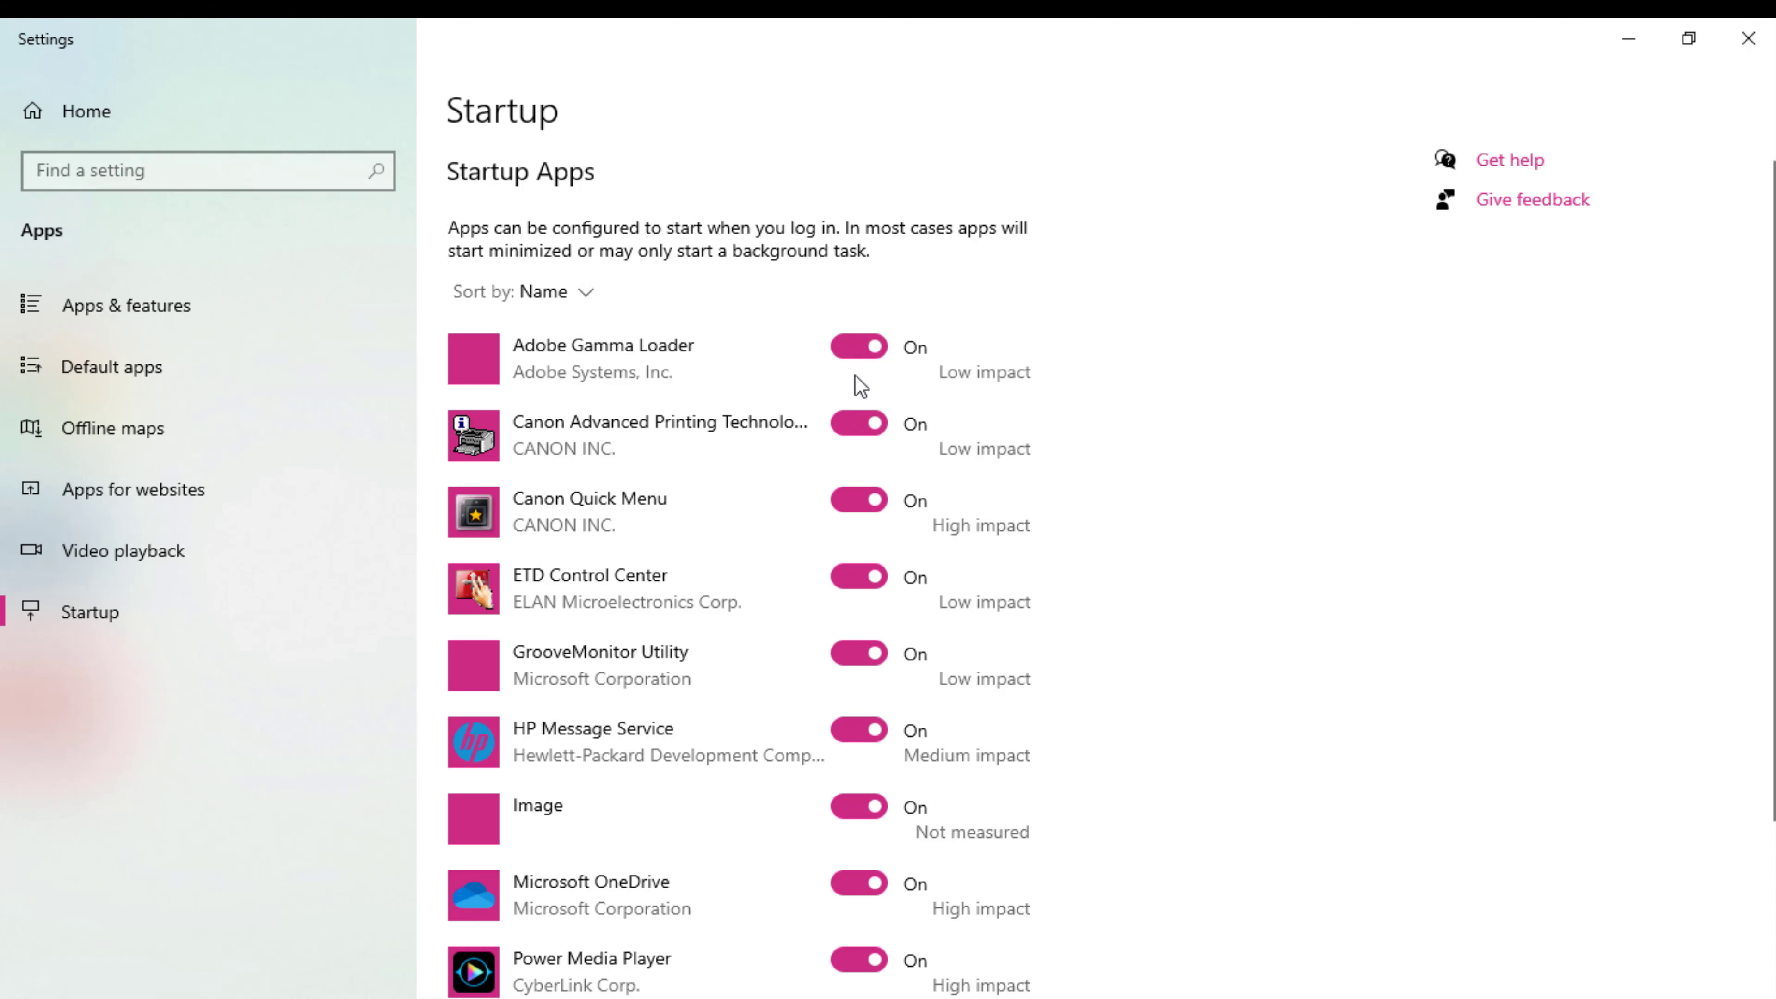
click(860, 354)
click(855, 435)
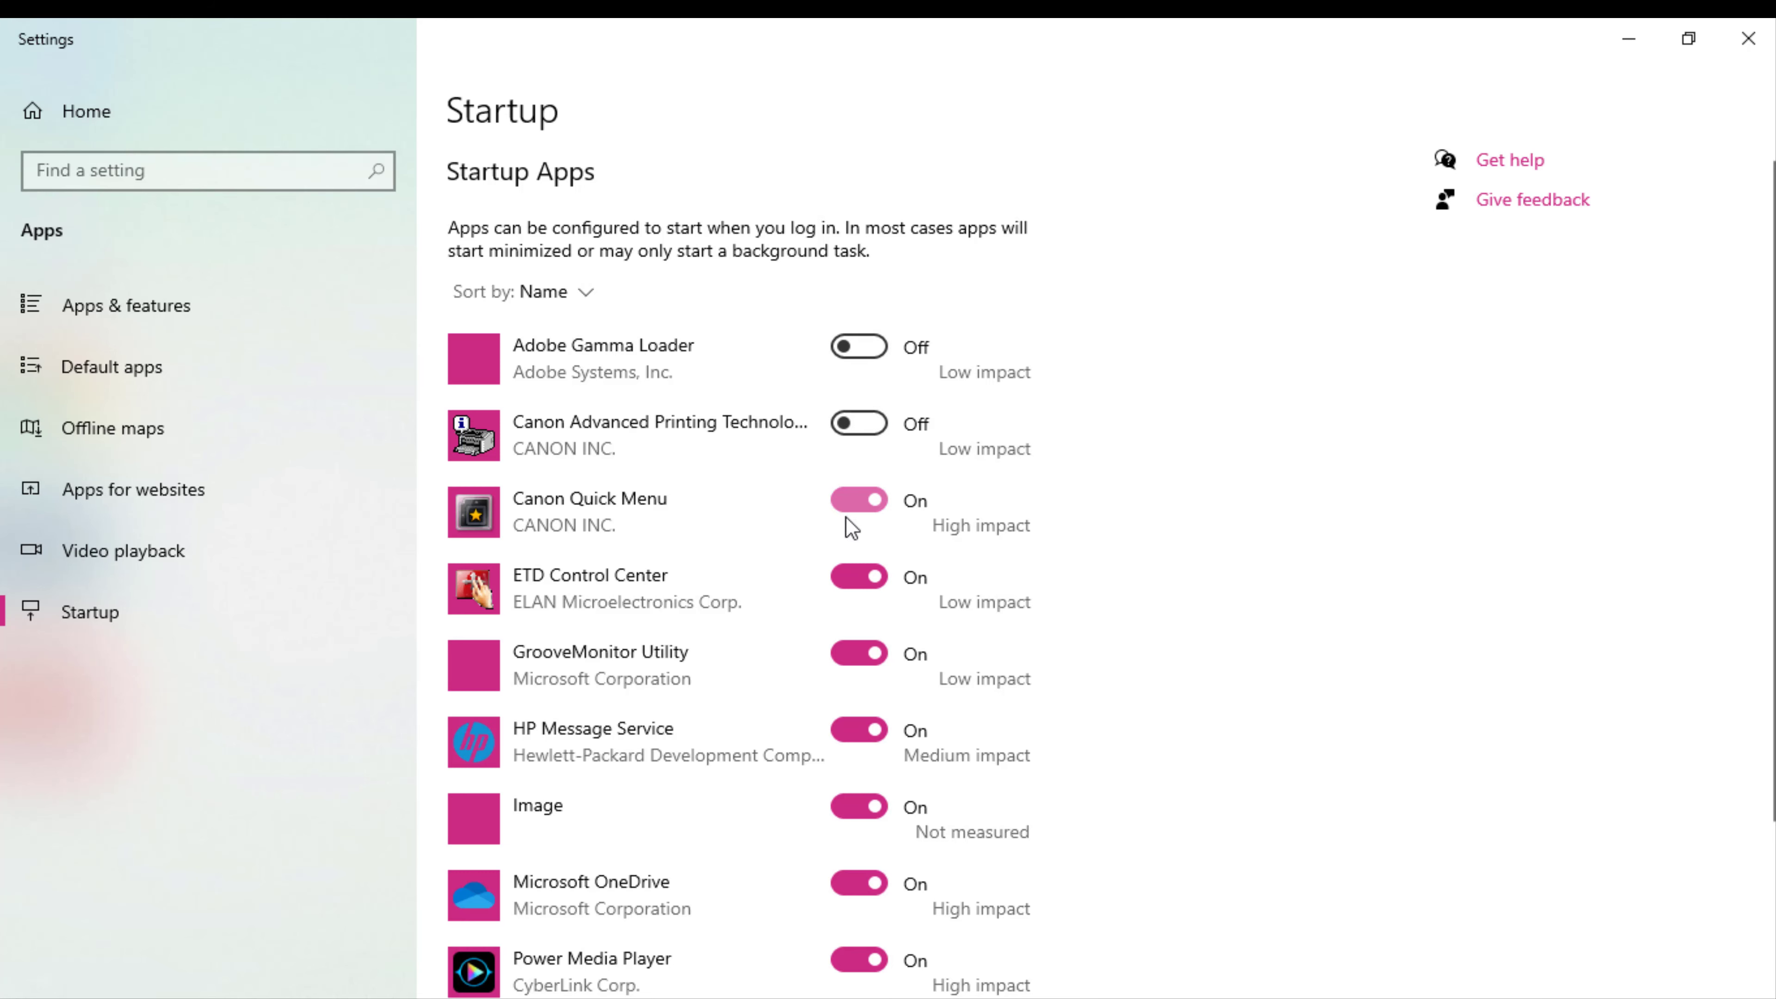
click(850, 508)
click(850, 580)
click(848, 652)
click(855, 730)
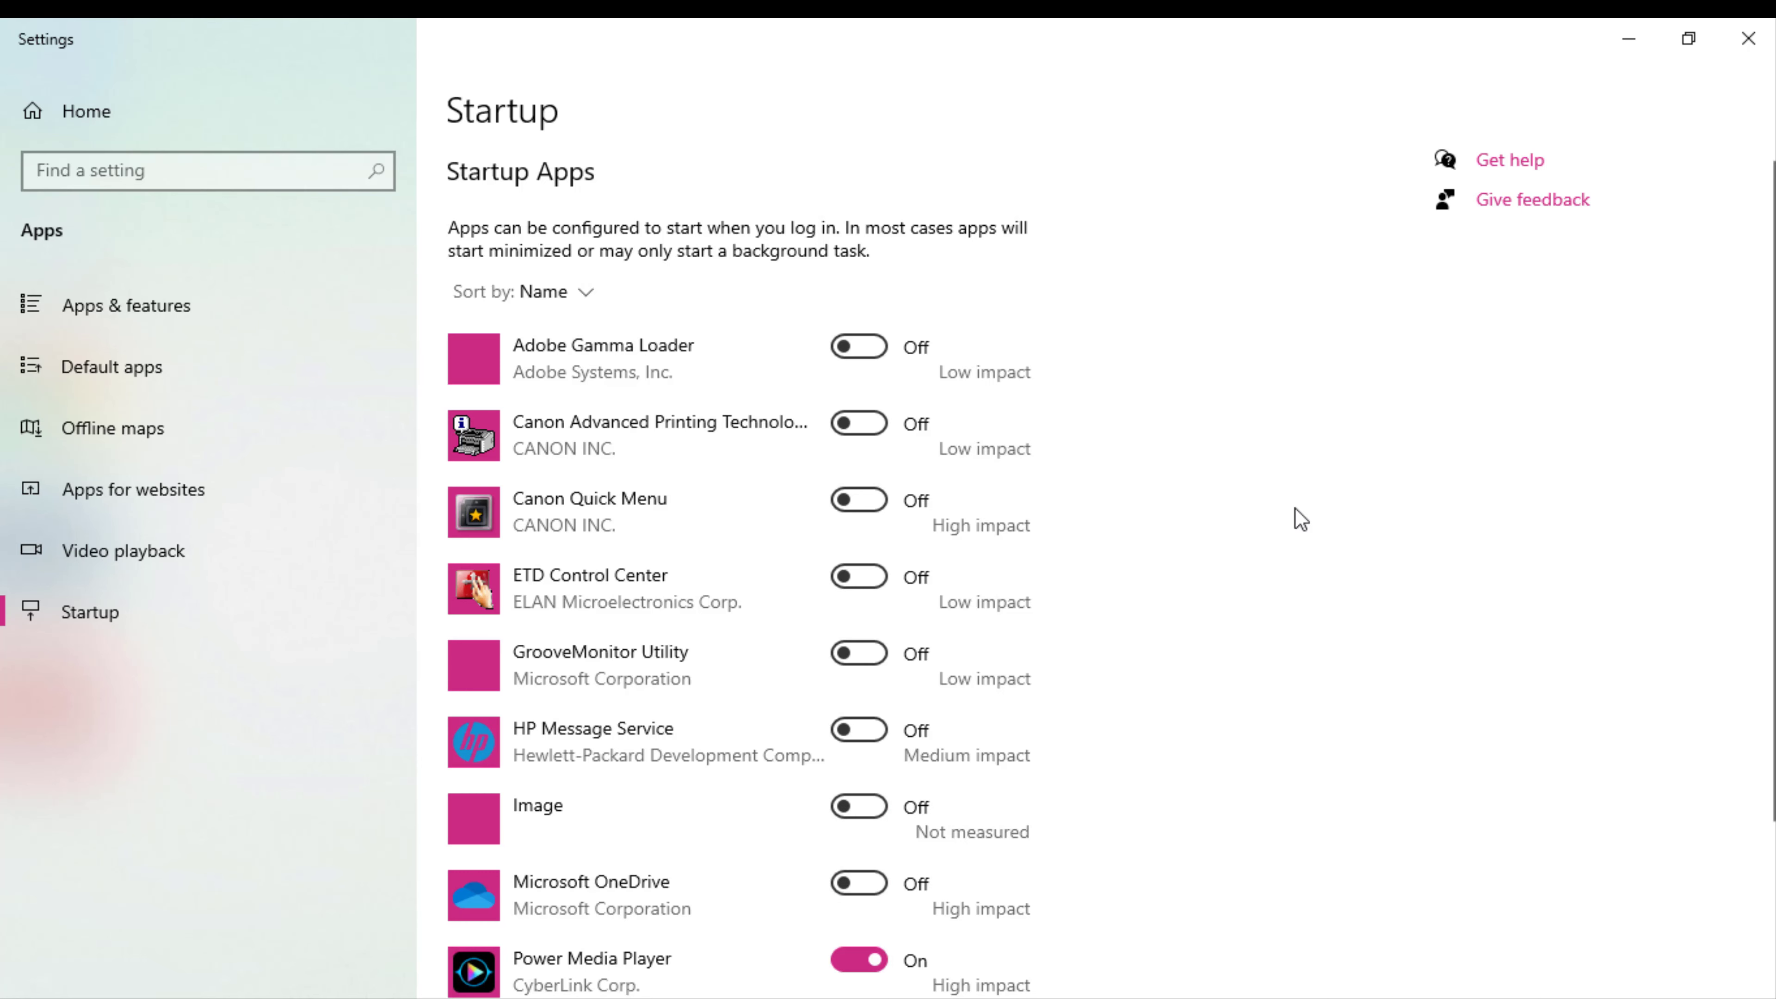
click(1755, 53)
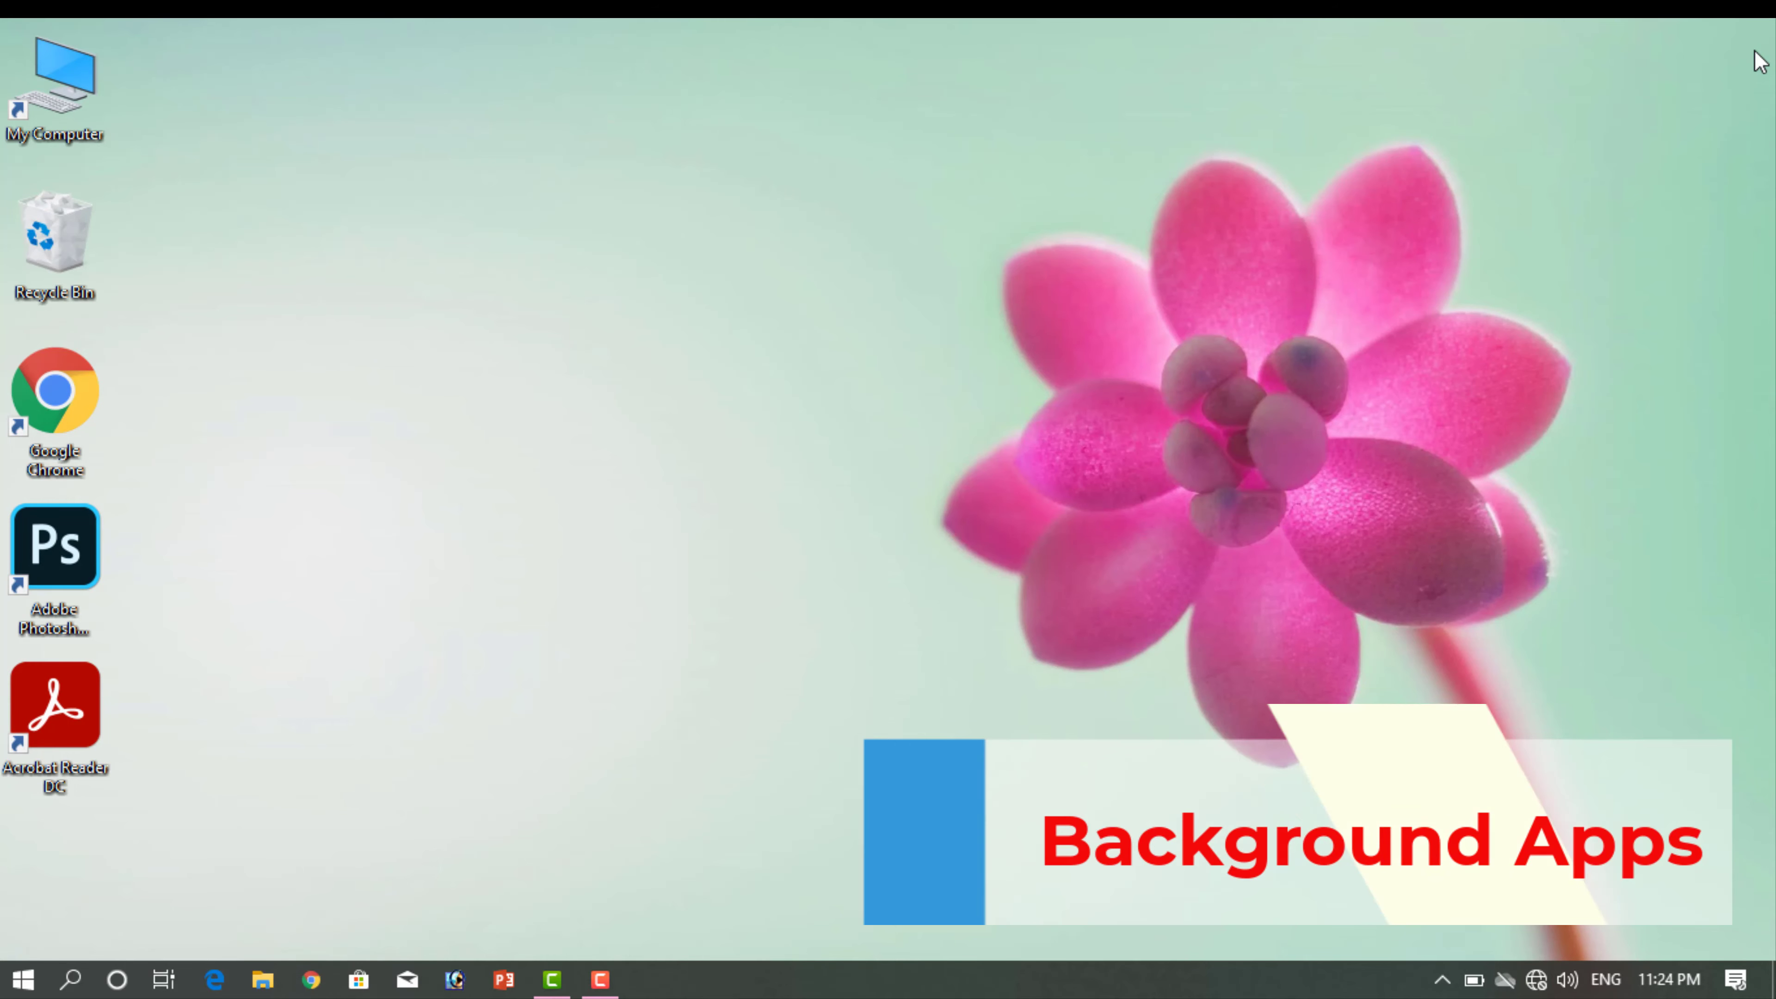
- Search Windows for "background" and open the Background apps settings
click(70, 980)
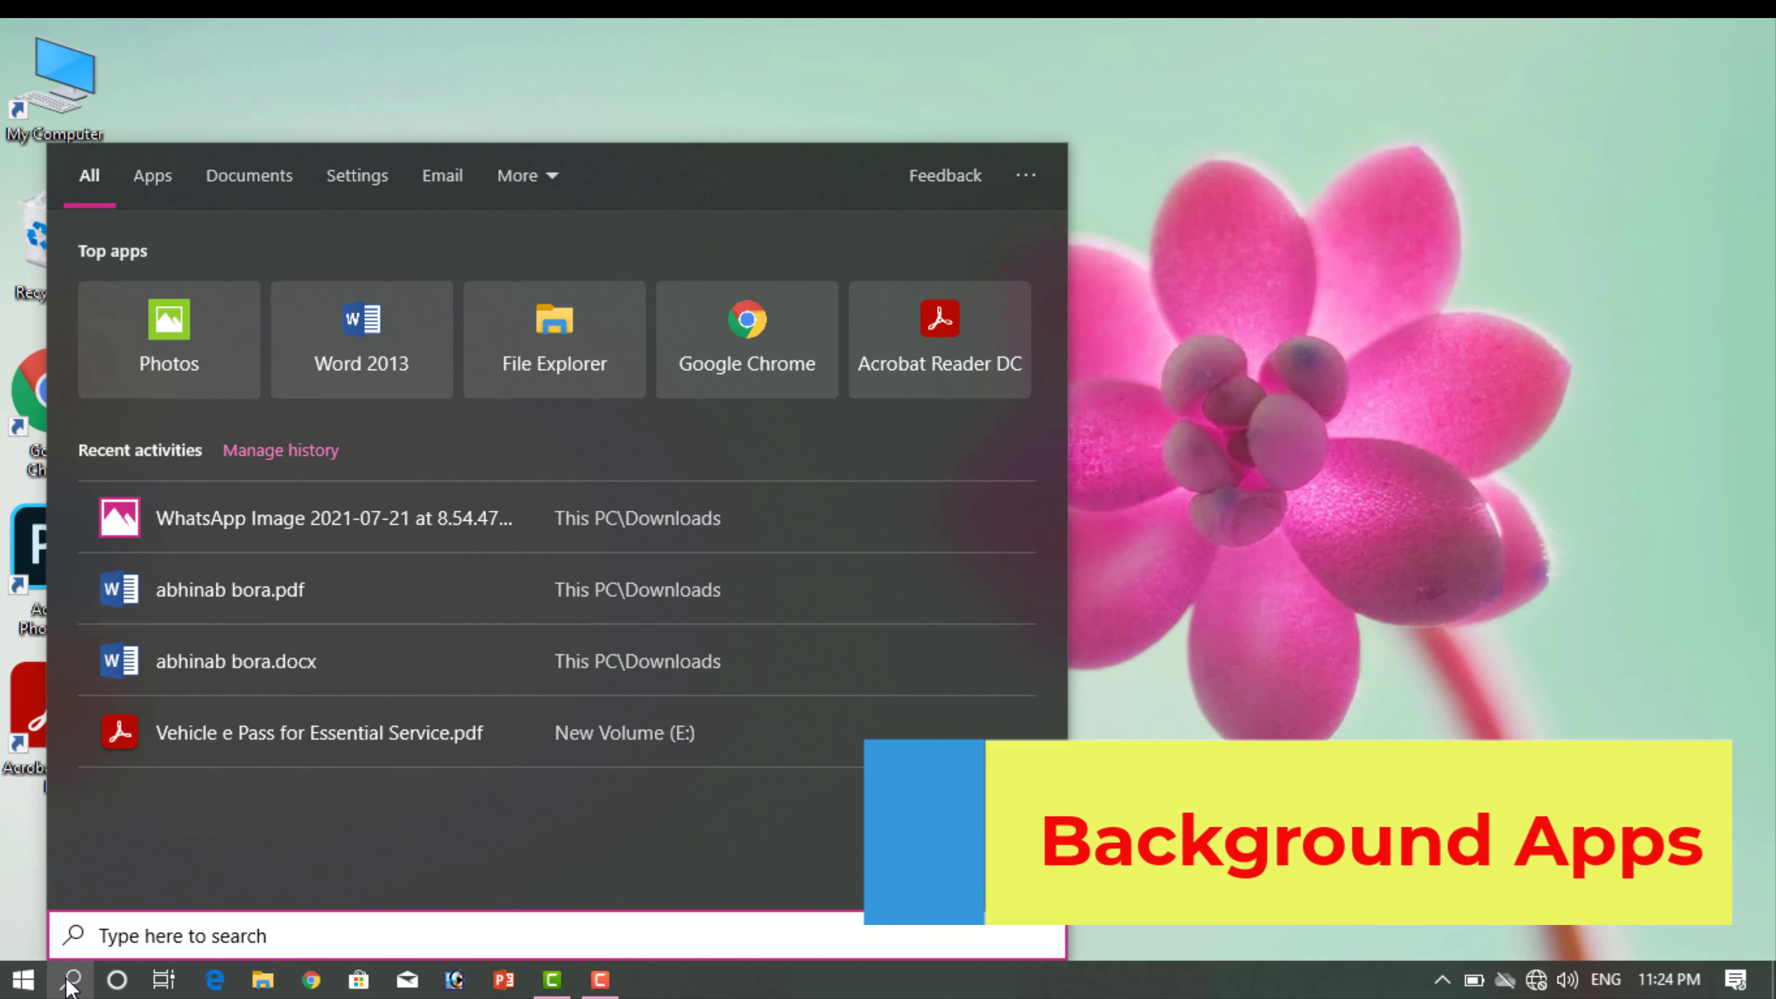
text(background)
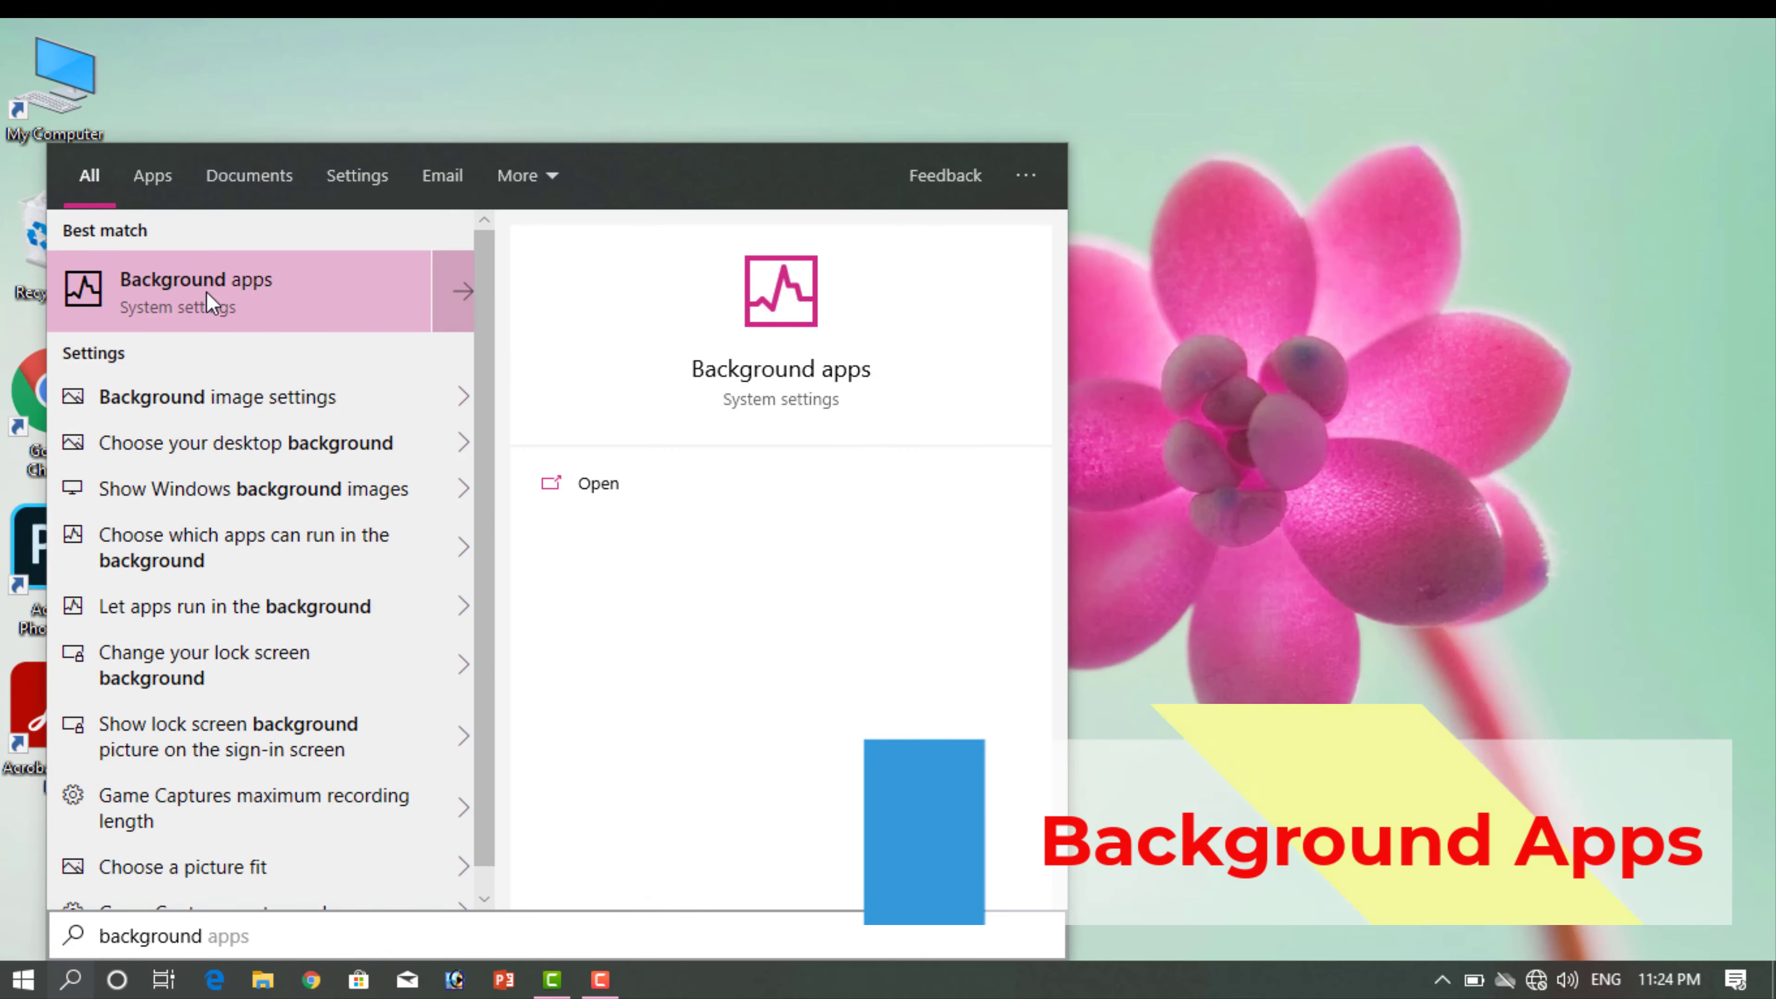
click(210, 304)
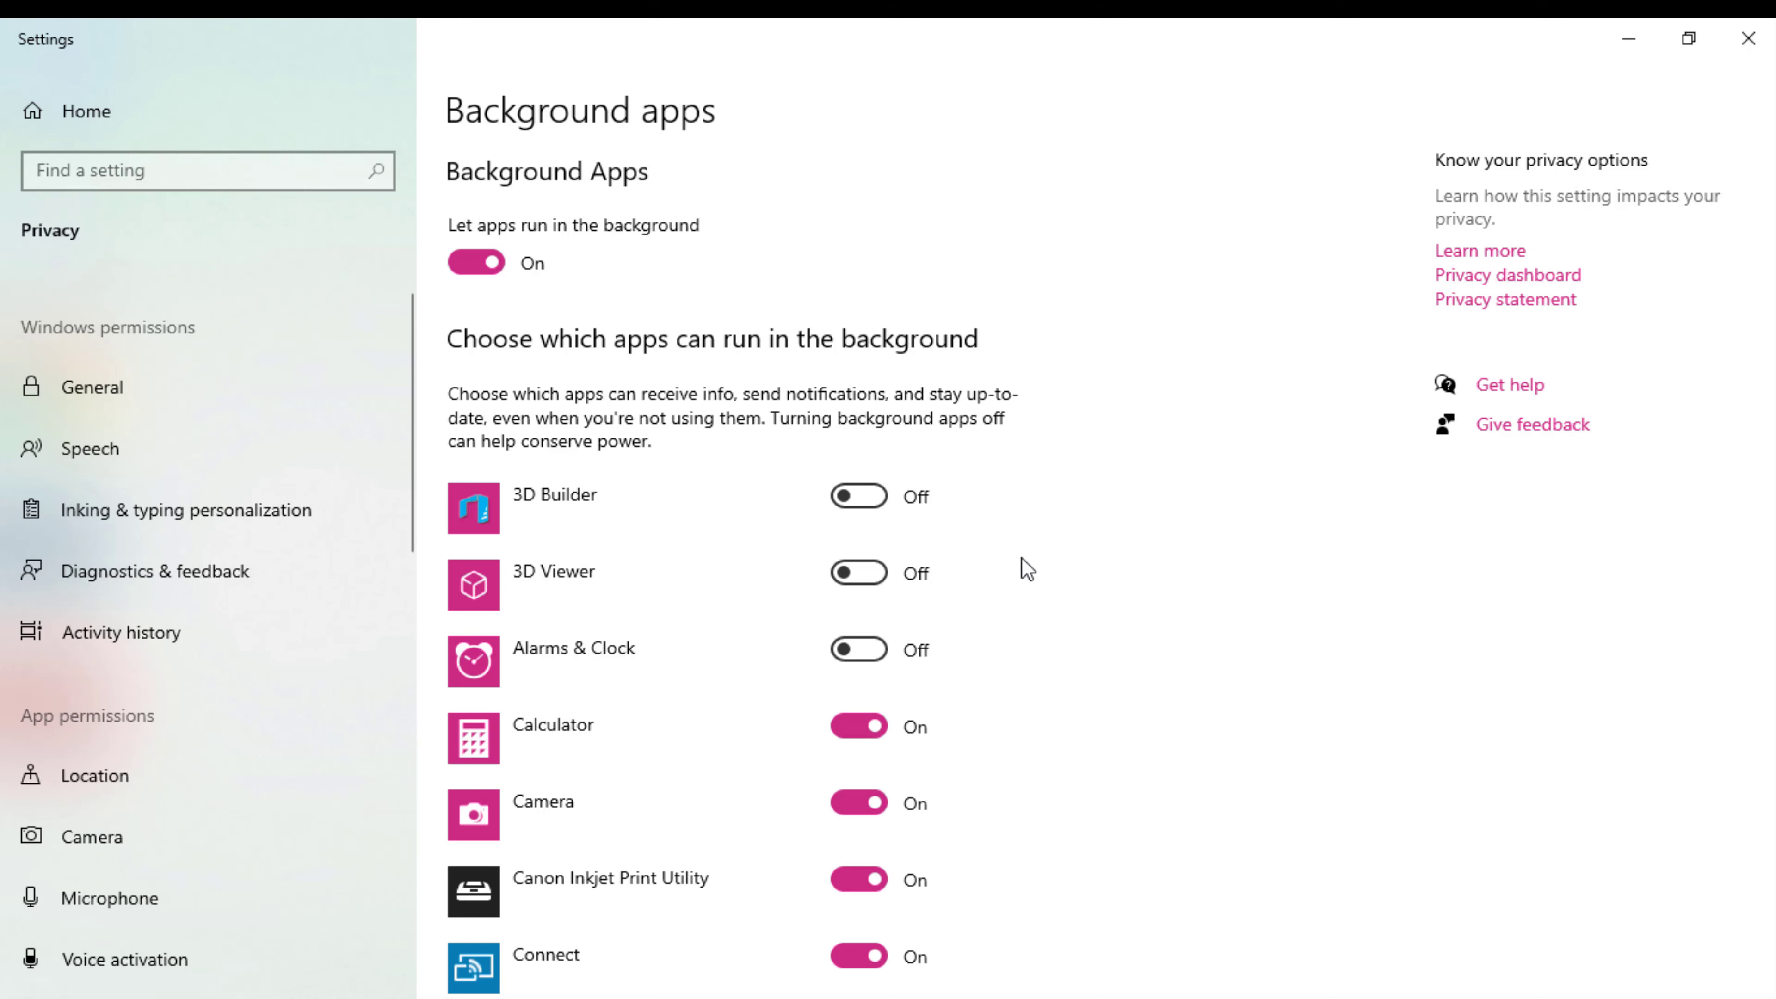
- Turn the overall permission for apps to run in the background off and back on
scroll(1026, 568, down, 15)
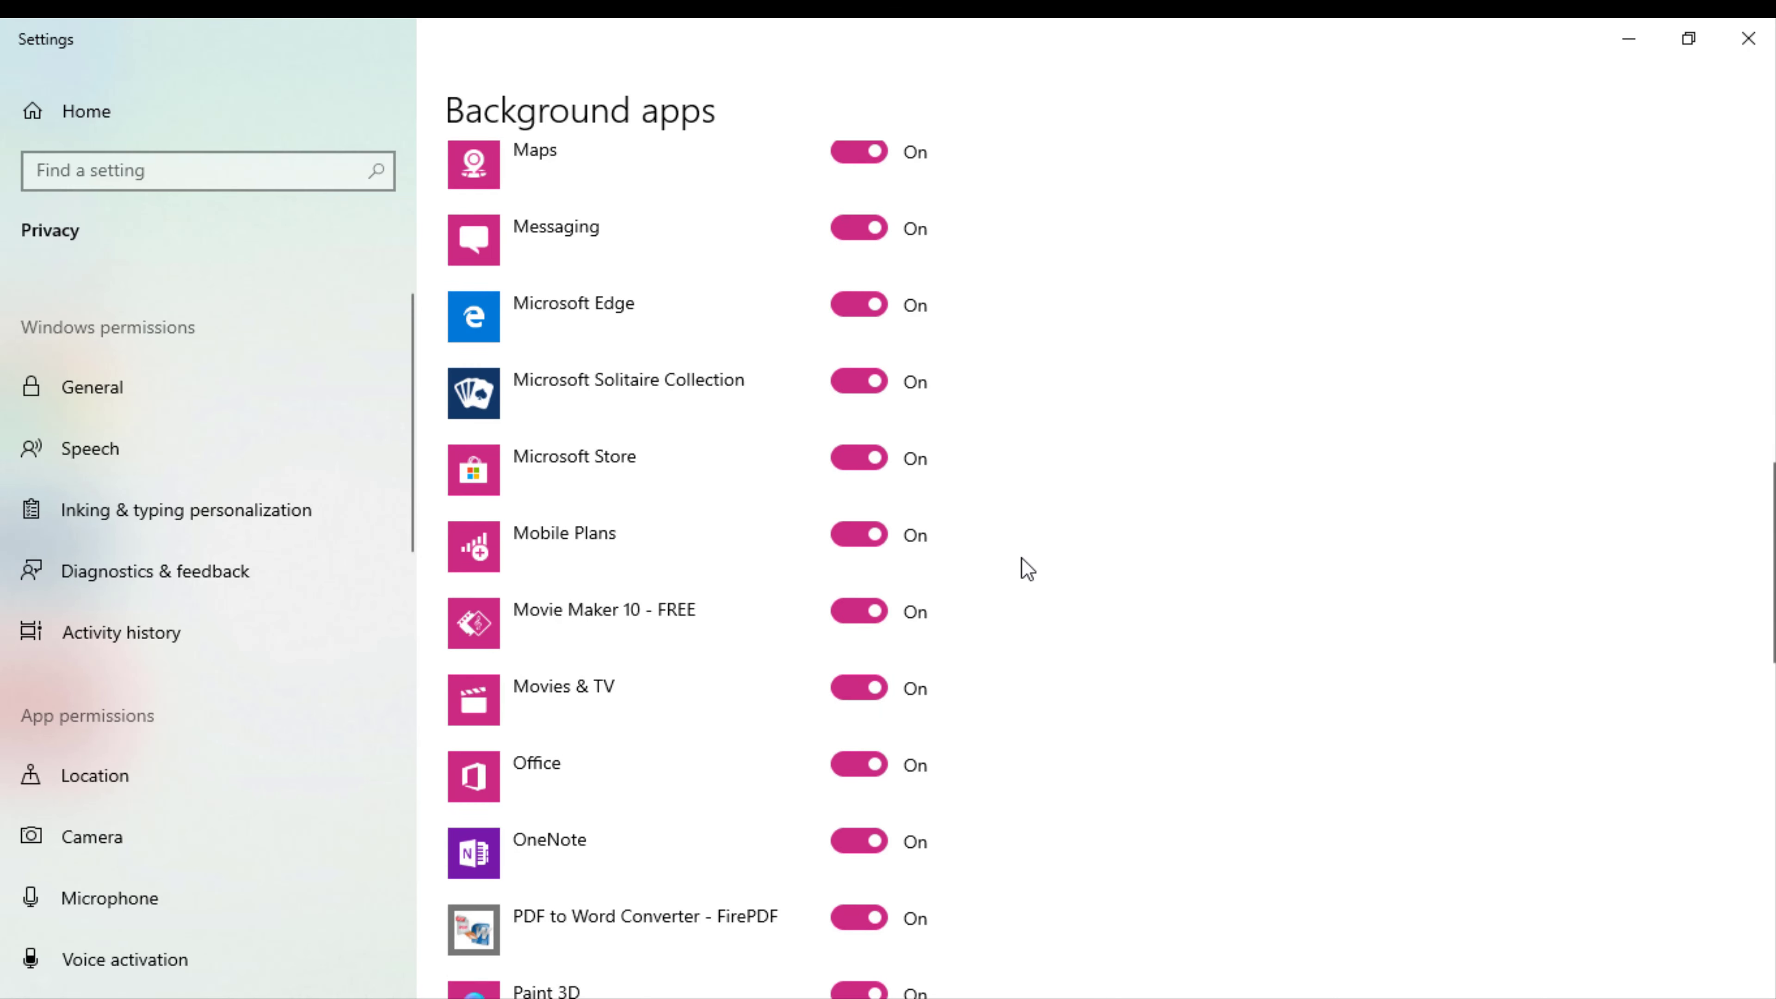
scroll(1026, 567, up, 15)
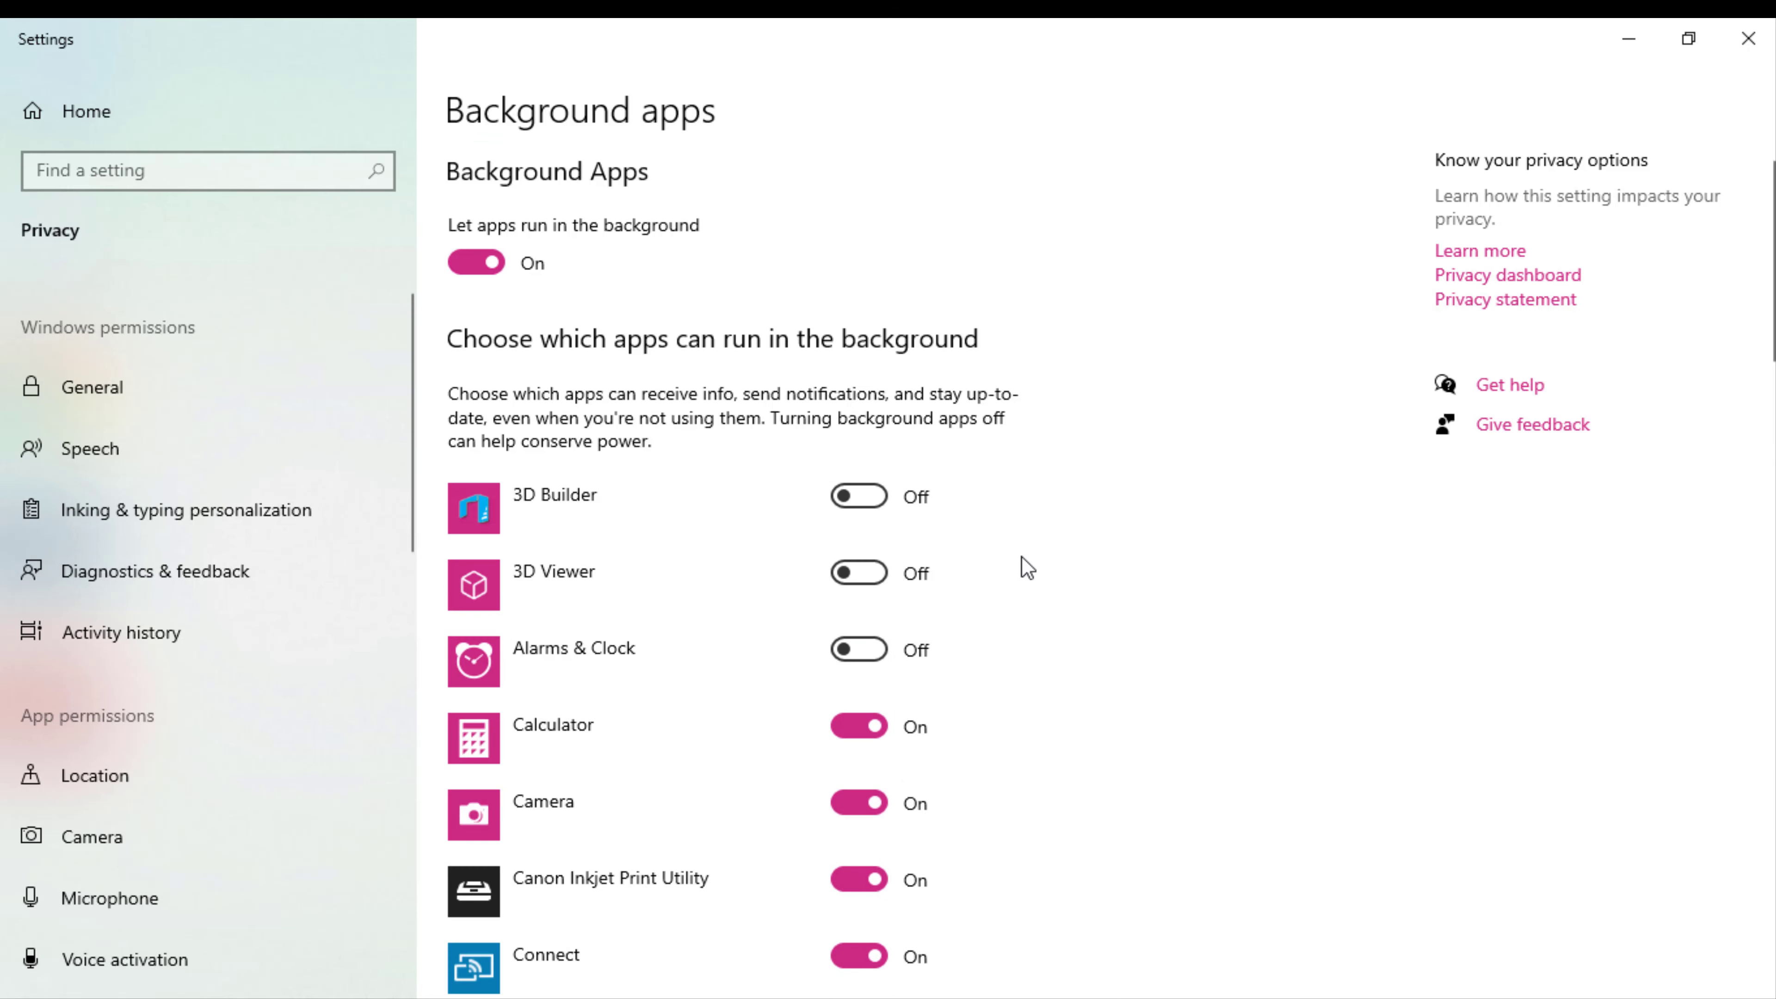
click(467, 269)
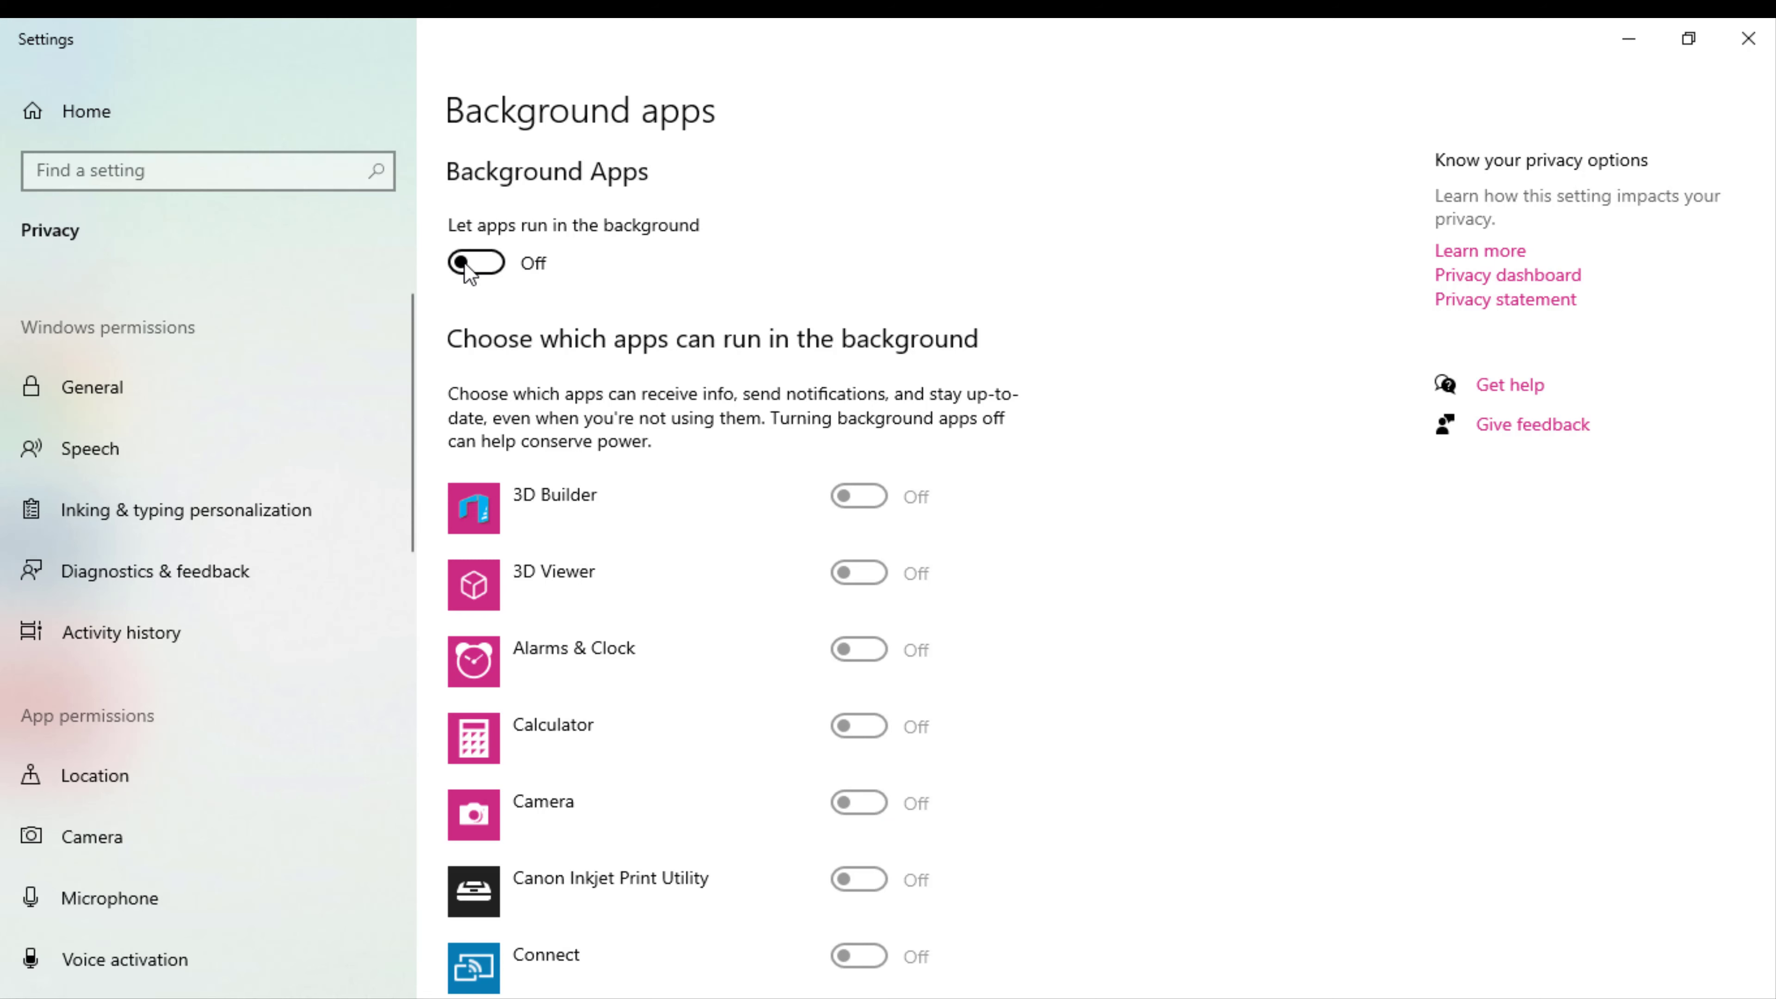
click(467, 270)
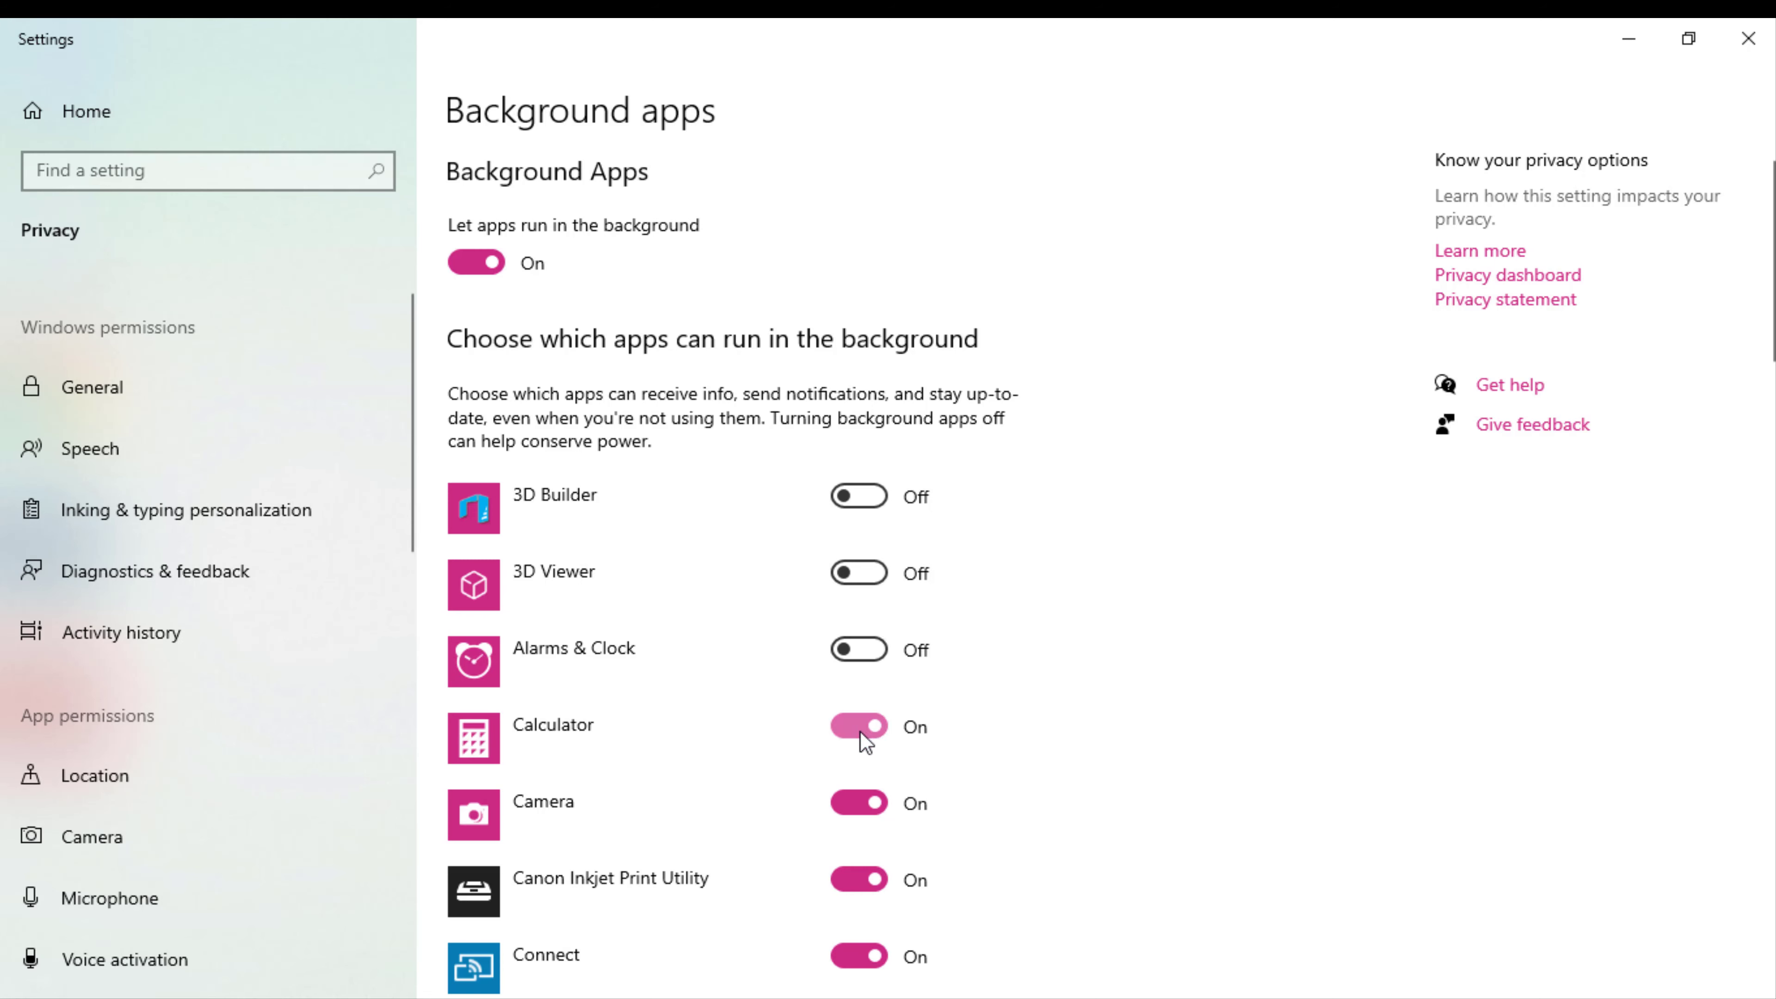
- Turn off background running for each app from Calculator through GIF Maker and close the settings window
drag(847, 782, 851, 799)
click(852, 801)
click(851, 880)
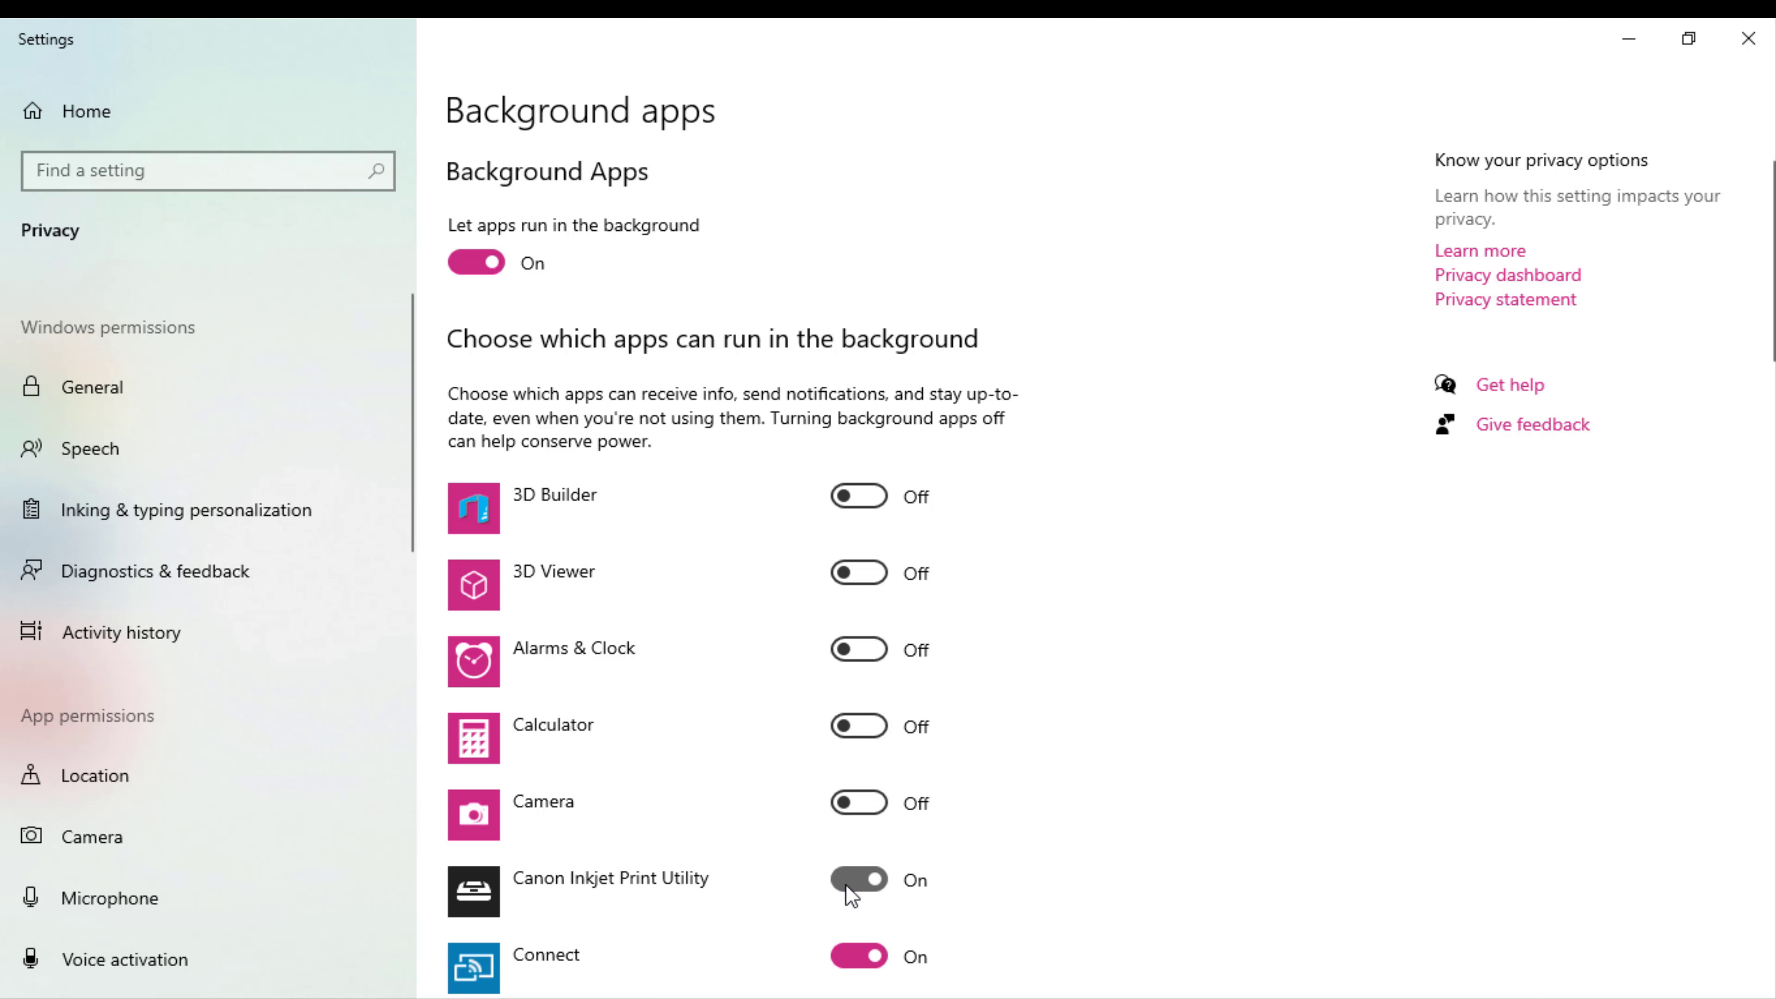
click(853, 955)
scroll(839, 787, down, 2)
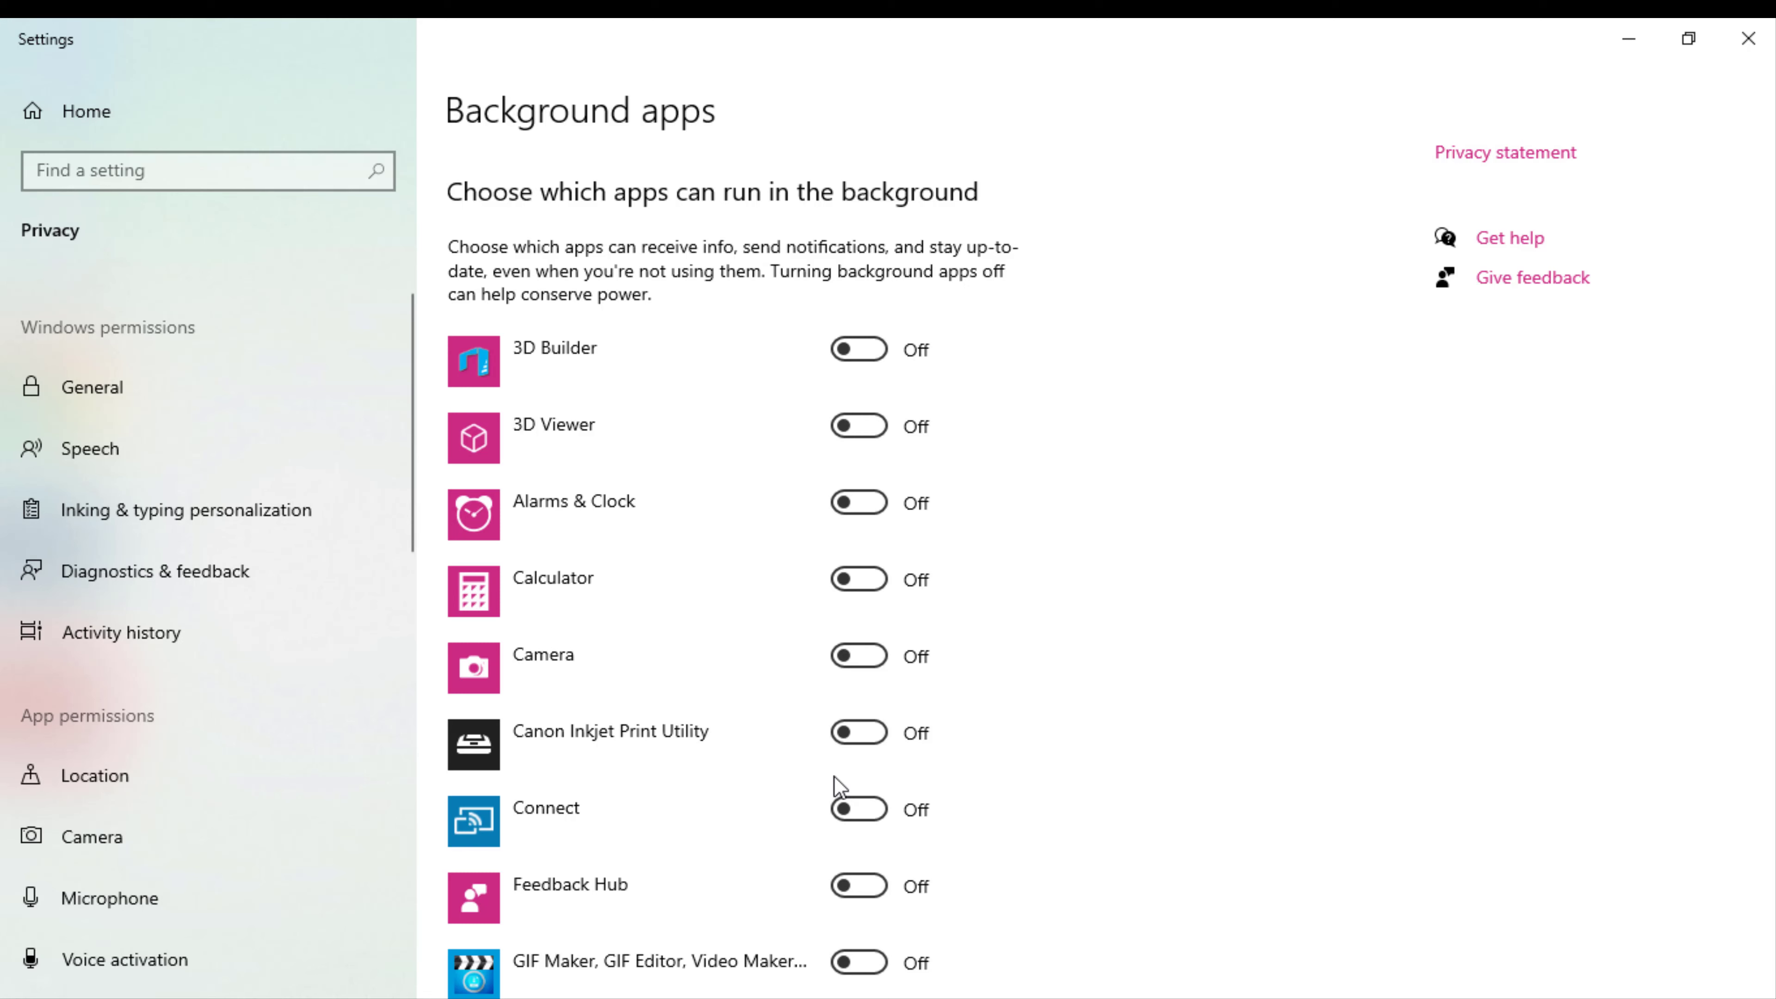
click(1746, 41)
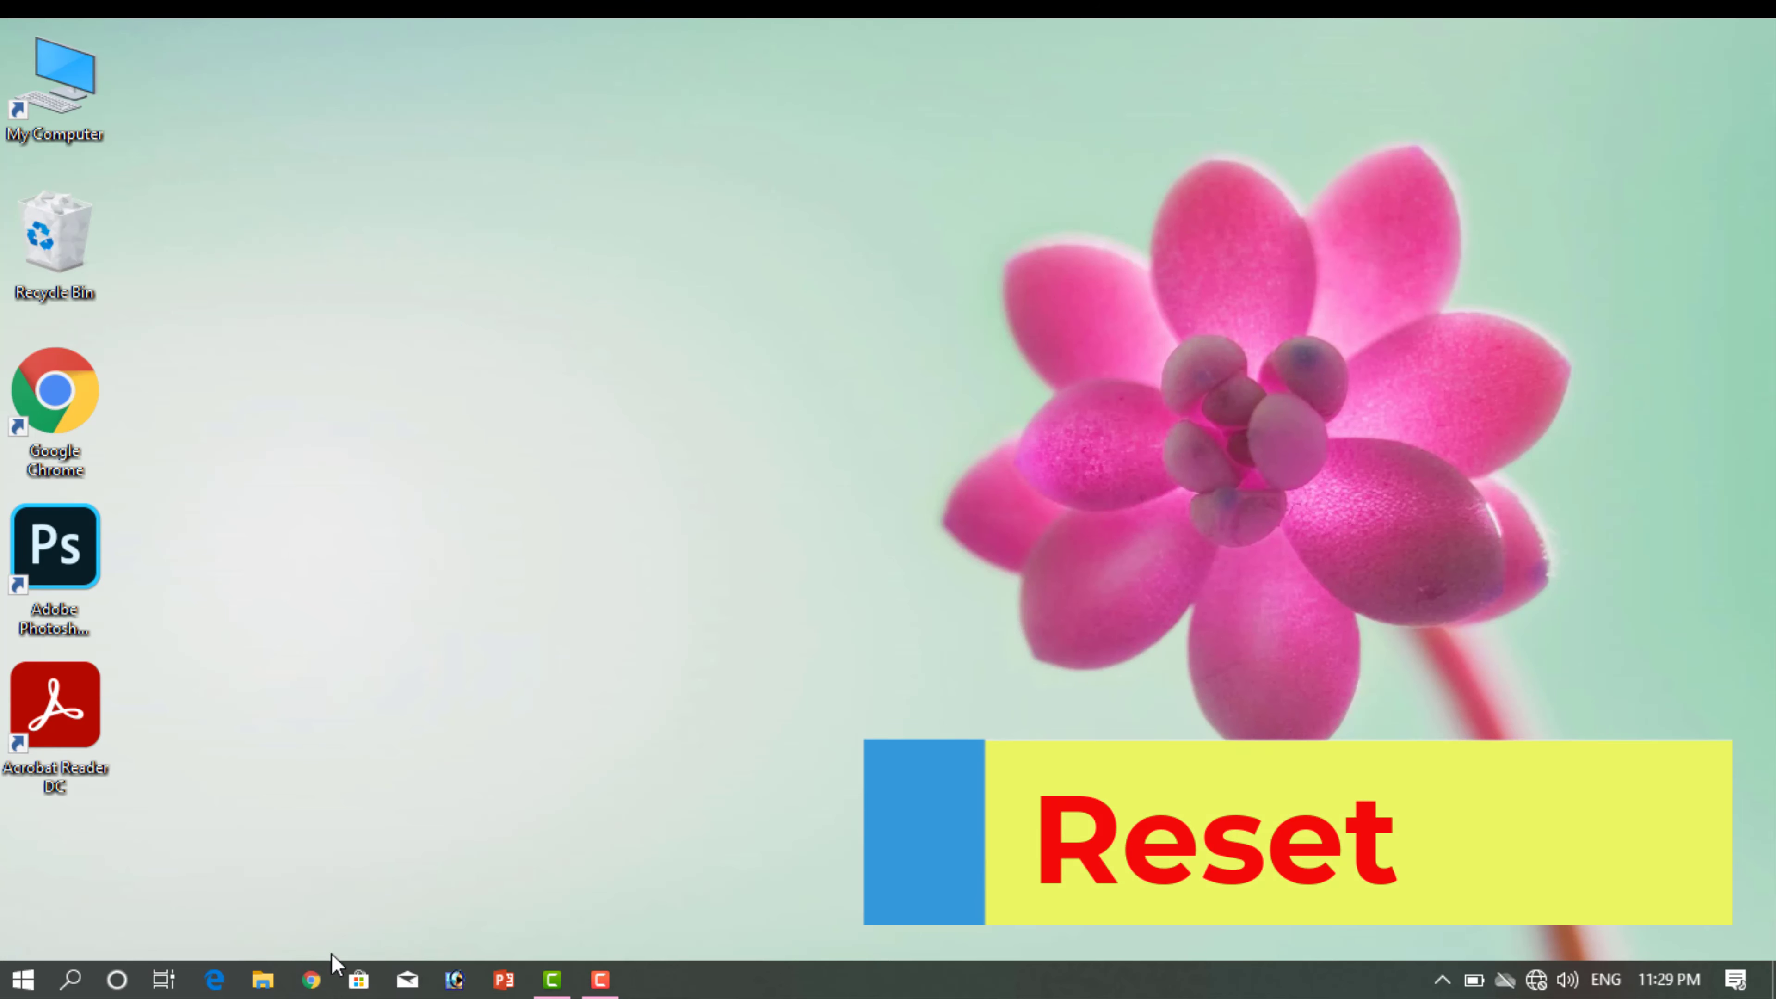
- Search Windows for "reset", open the Reset this PC settings and bring up the reset options
click(71, 979)
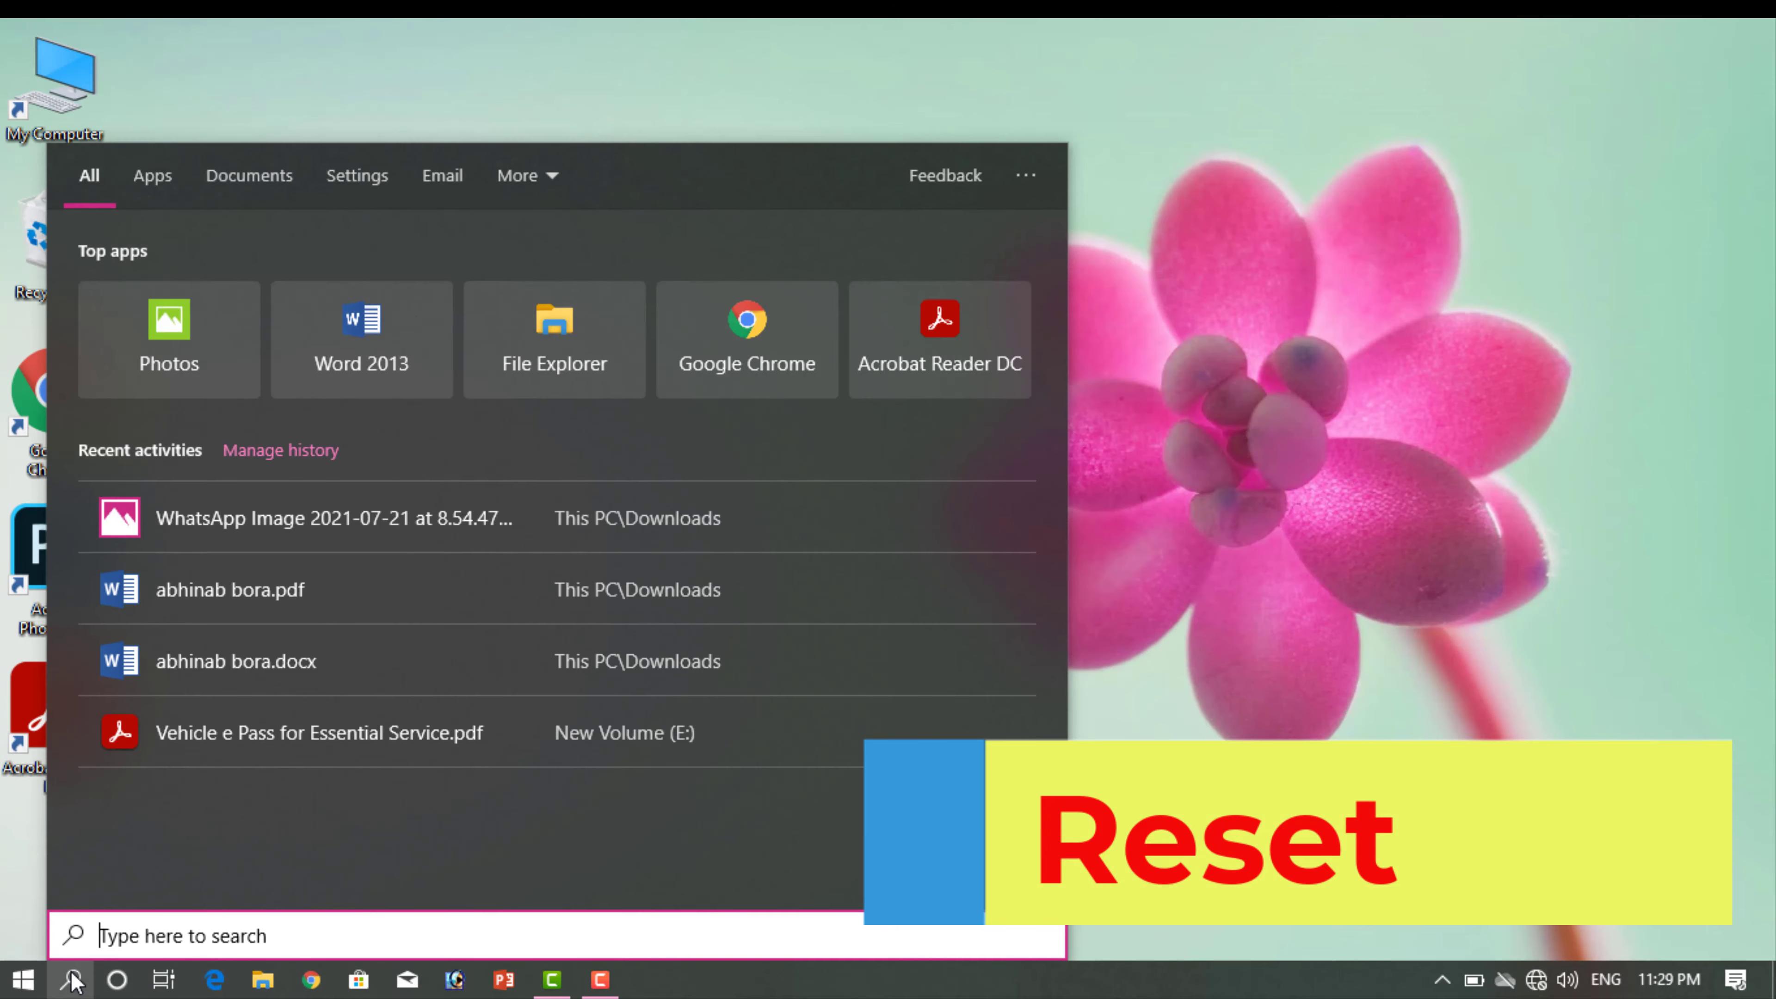
text(reset)
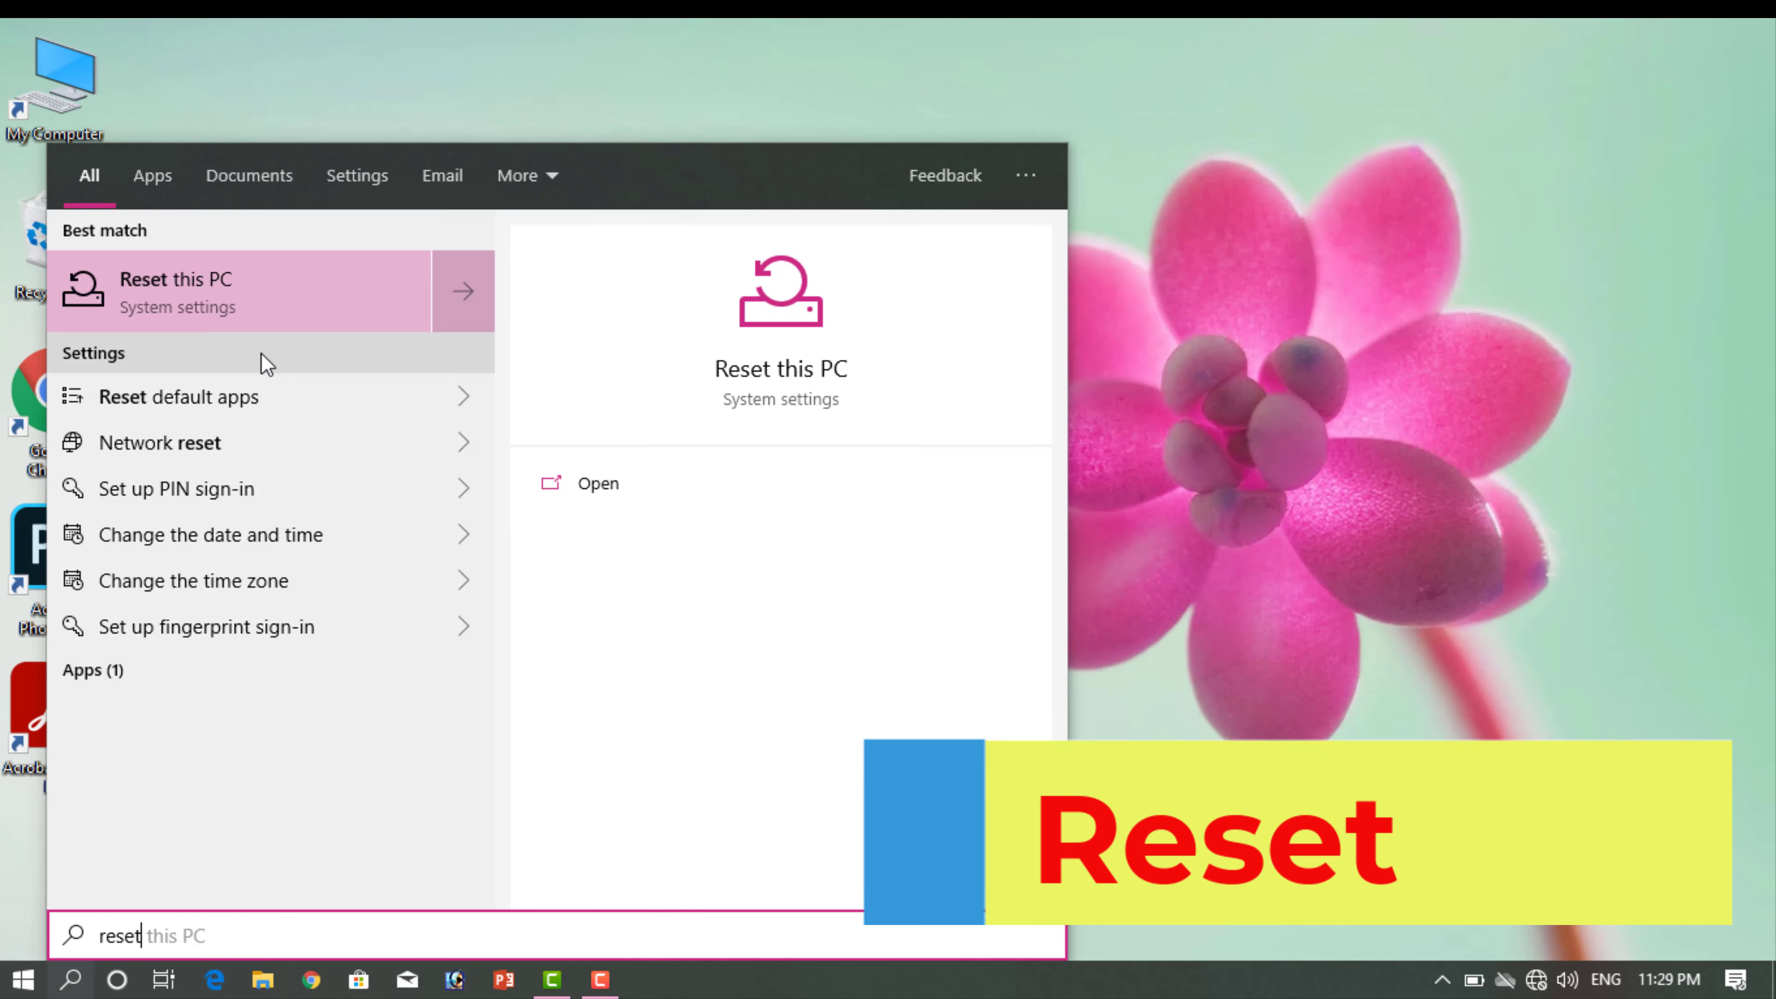
click(207, 298)
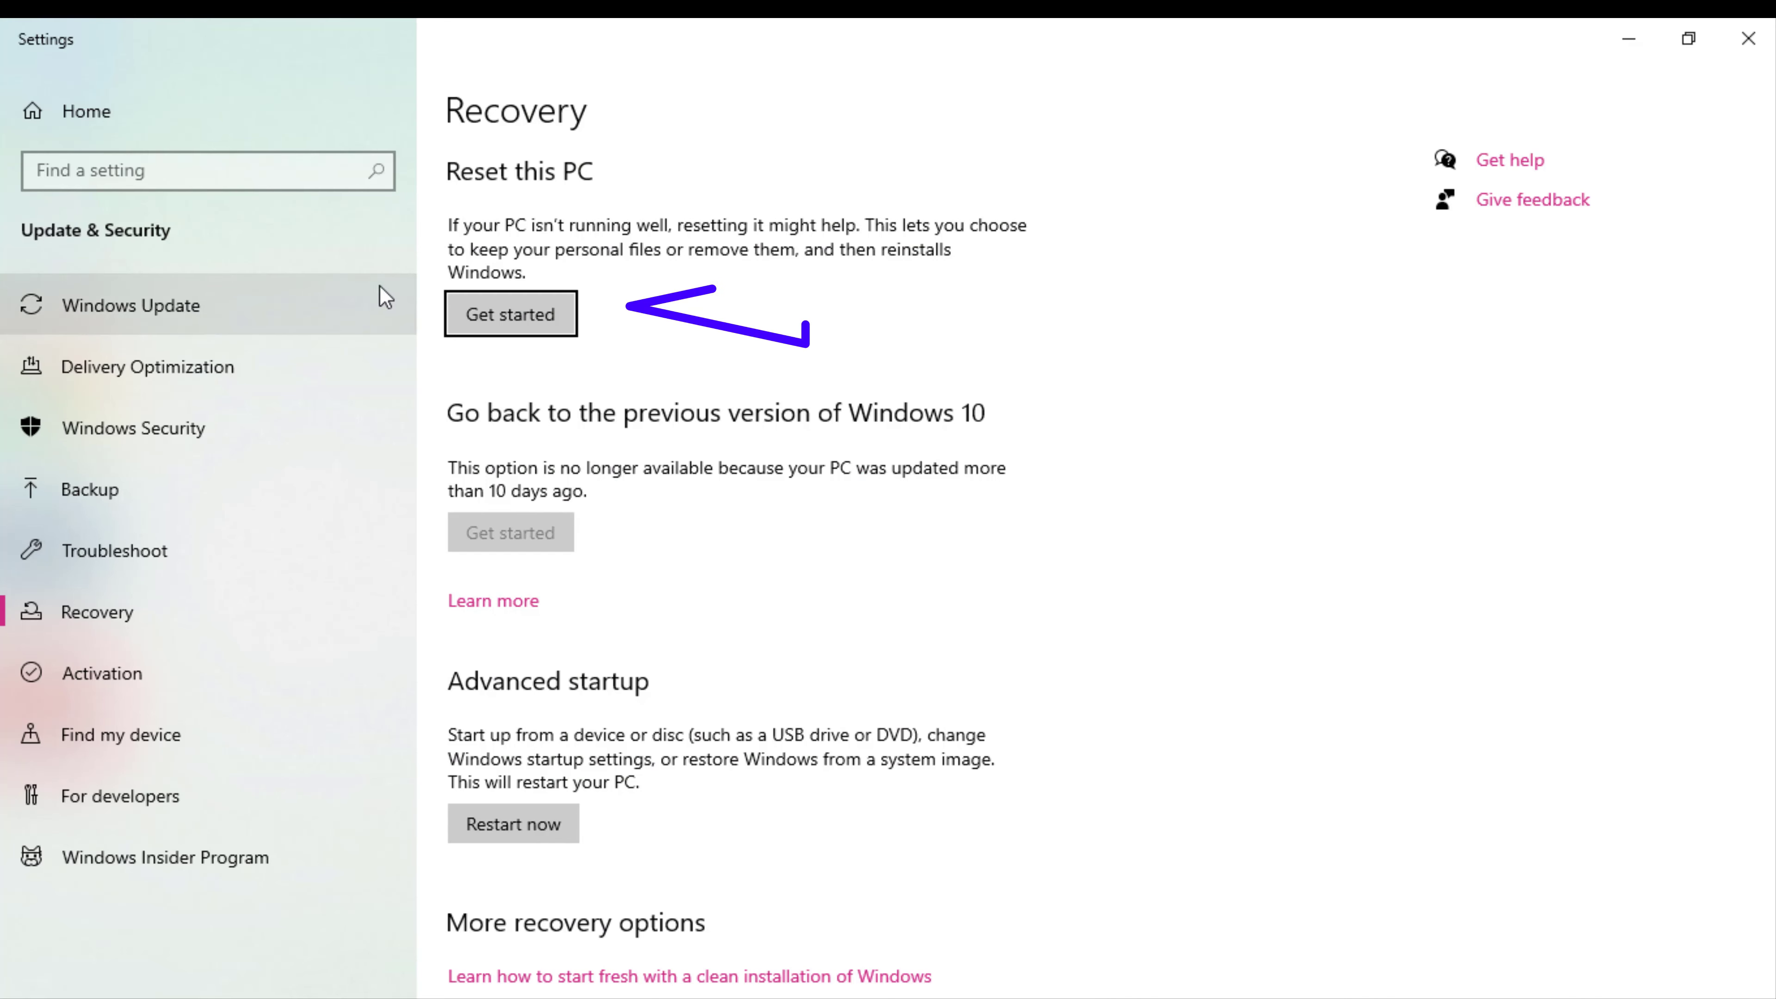
click(511, 323)
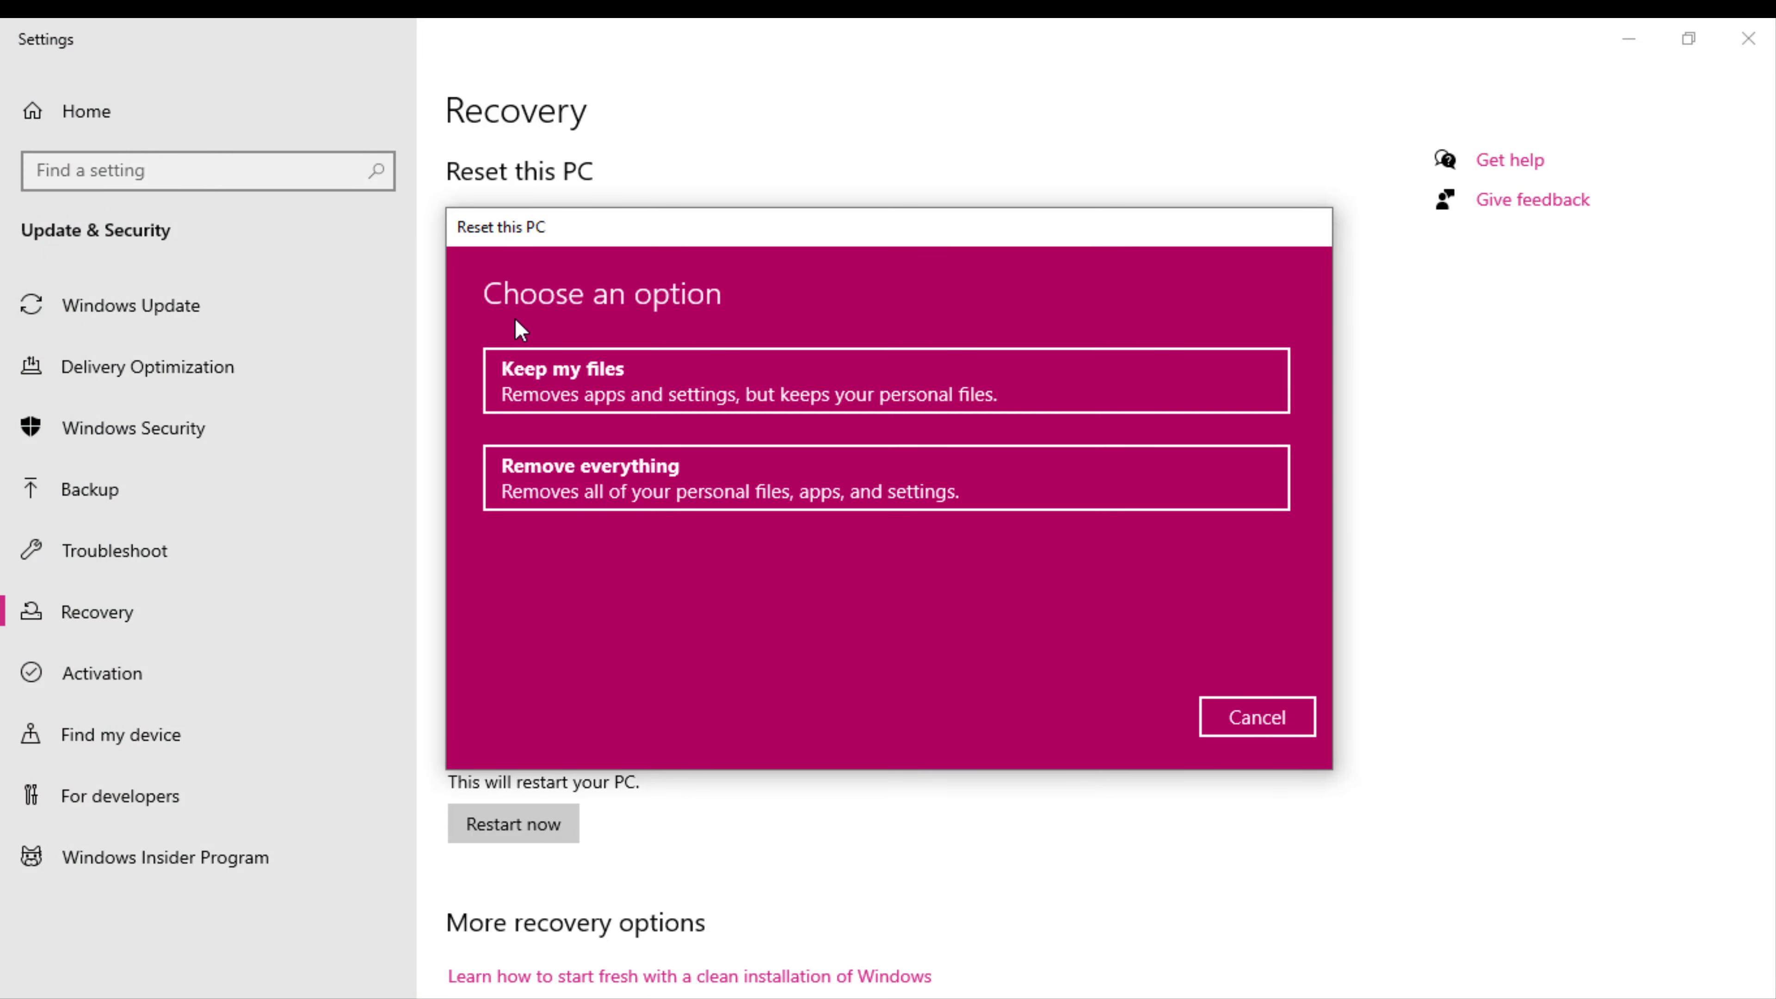